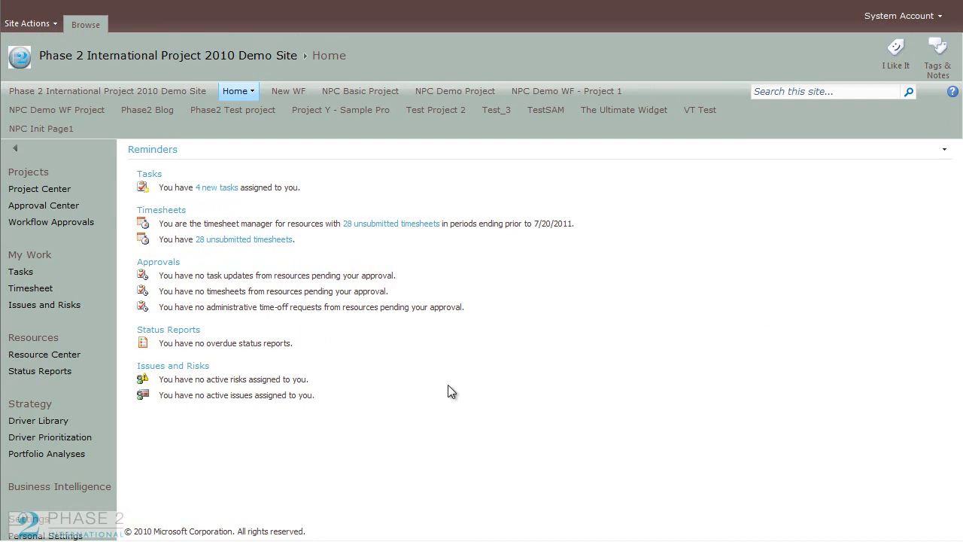
Step: Open the Server Settings administration page from the Quick Launch's Settings section
scroll(482, 301, "down", 3)
scroll(482, 301, "down", 5)
scroll(291, 287, "down", 1)
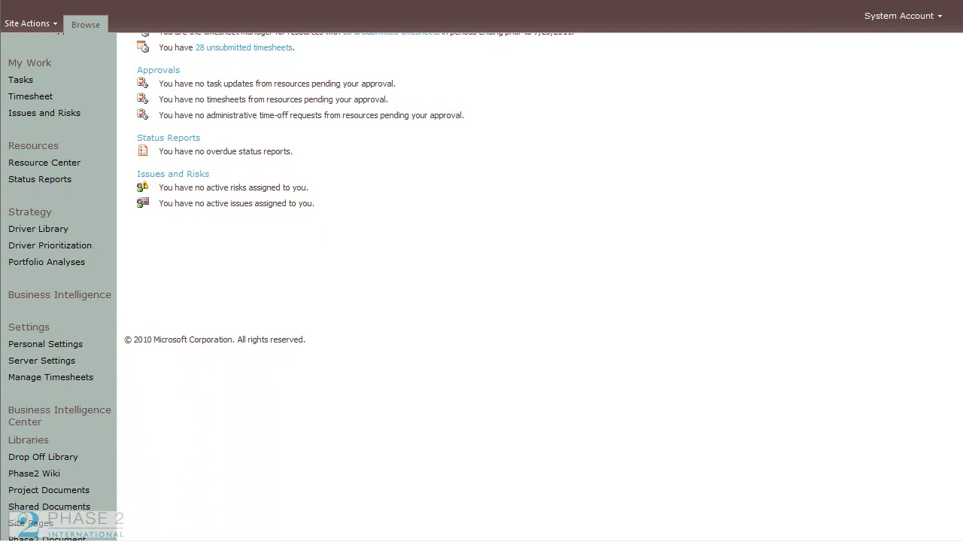
scroll(526, 286, "up", 5)
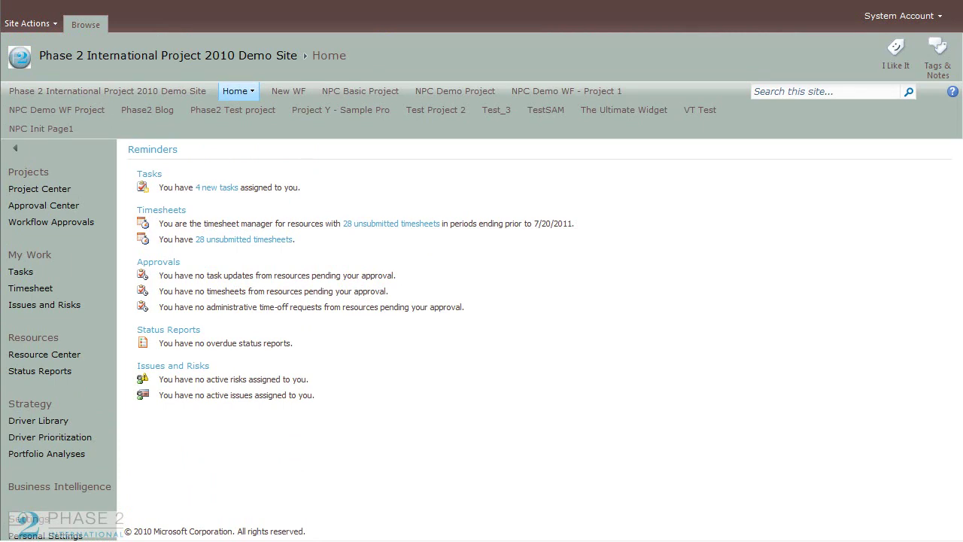
scroll(481, 286, "down", 5)
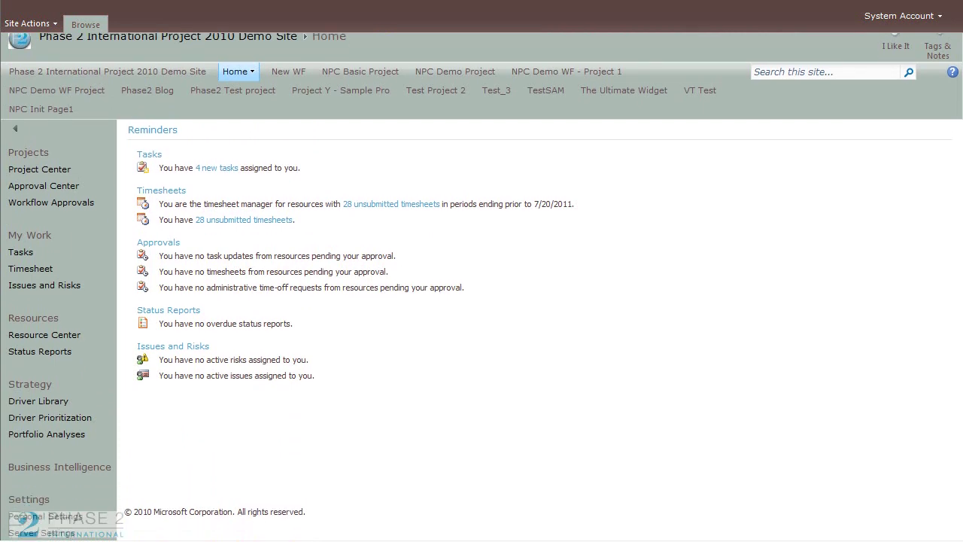
scroll(656, 420, "down", 4)
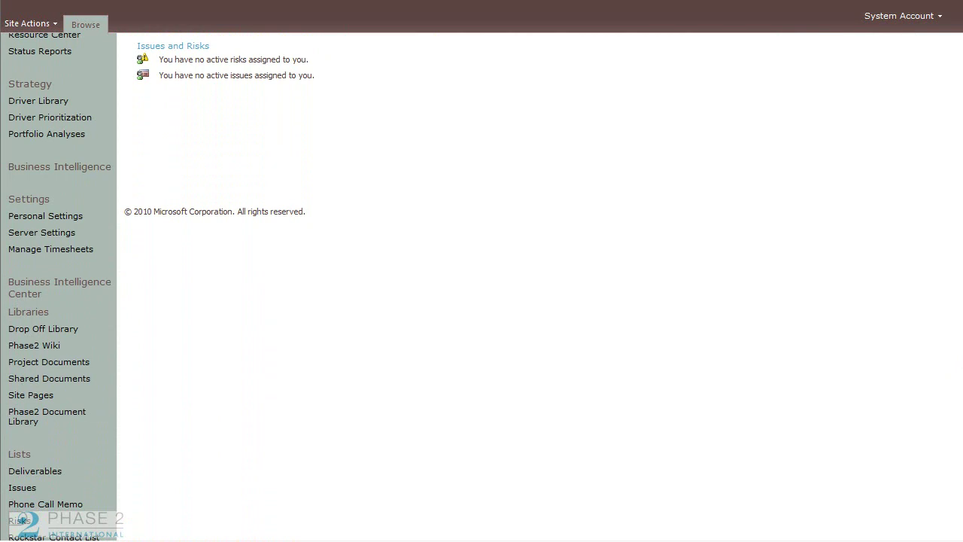
scroll(808, 341, "up", 1)
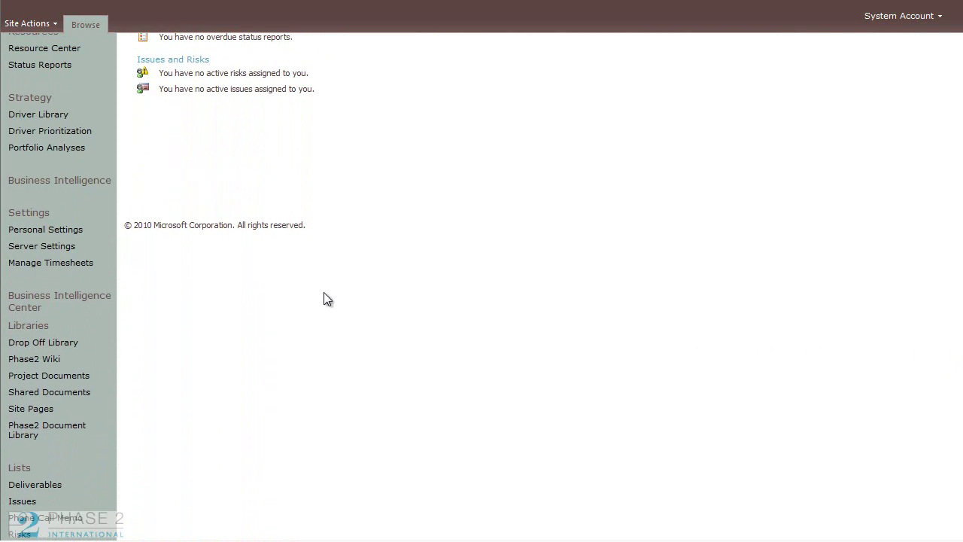
left_click(47, 249)
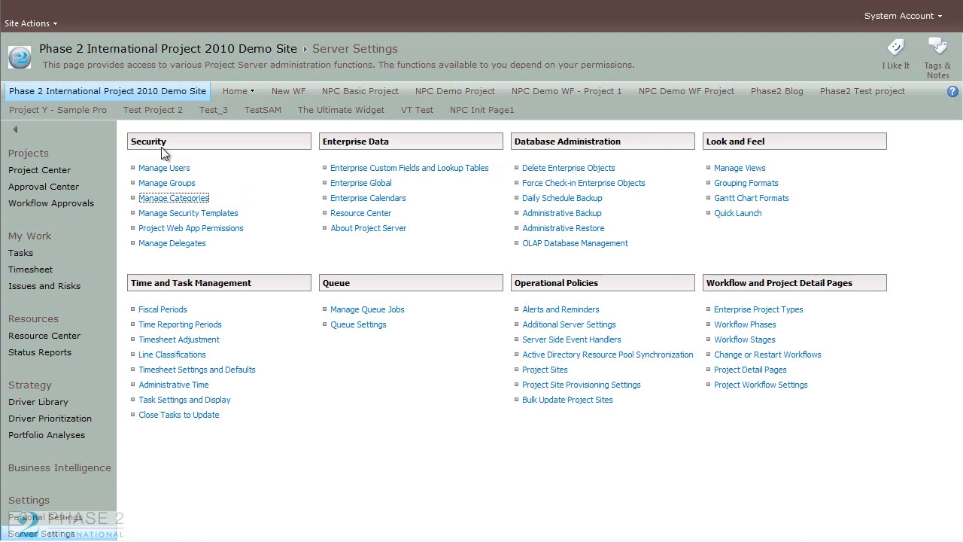
Step: Open Manage Users under Security and start a blank New User form
left_click(179, 170)
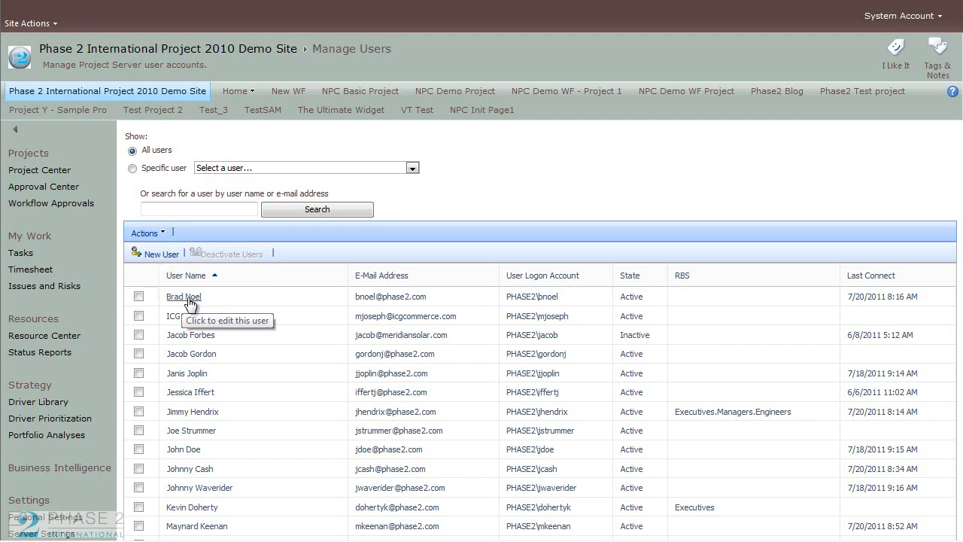
left_click(188, 304)
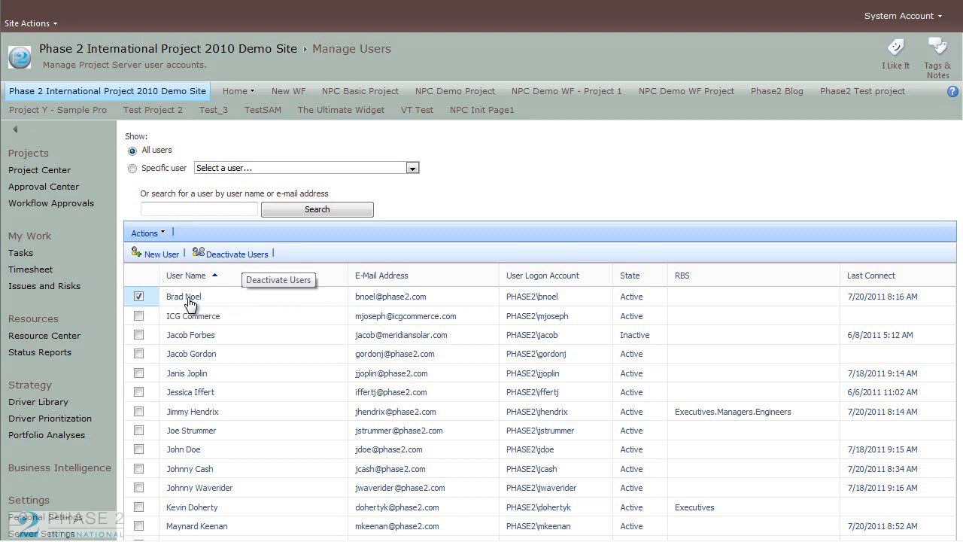
left_click(135, 297)
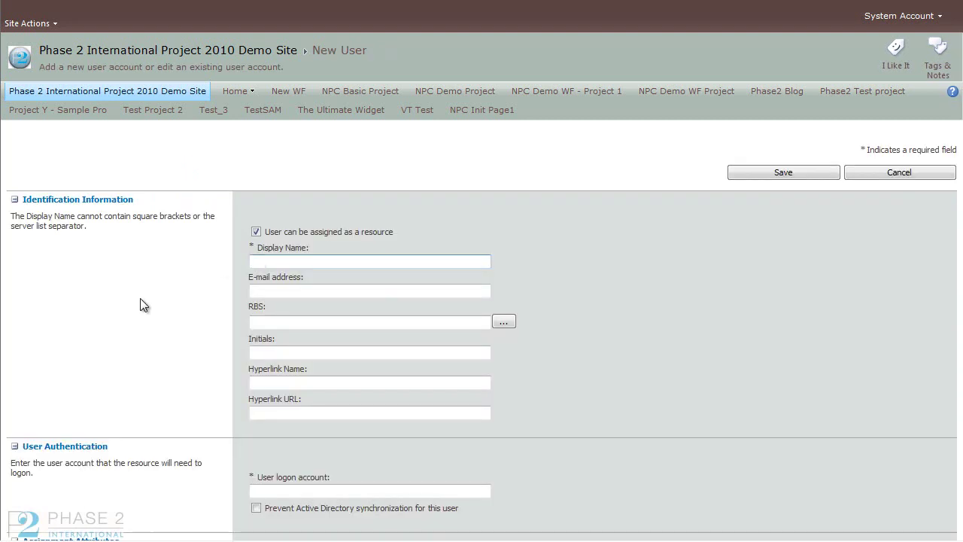
Step: Enter the new user's display name and e-mail address
type("Janis Joplin")
key("Tab")
type("j")
key("BackSpace")
type("janis")
key("BackSpace")
key("BackSpace")
key("BackSpace")
key("BackSpace")
key("BackSpace")
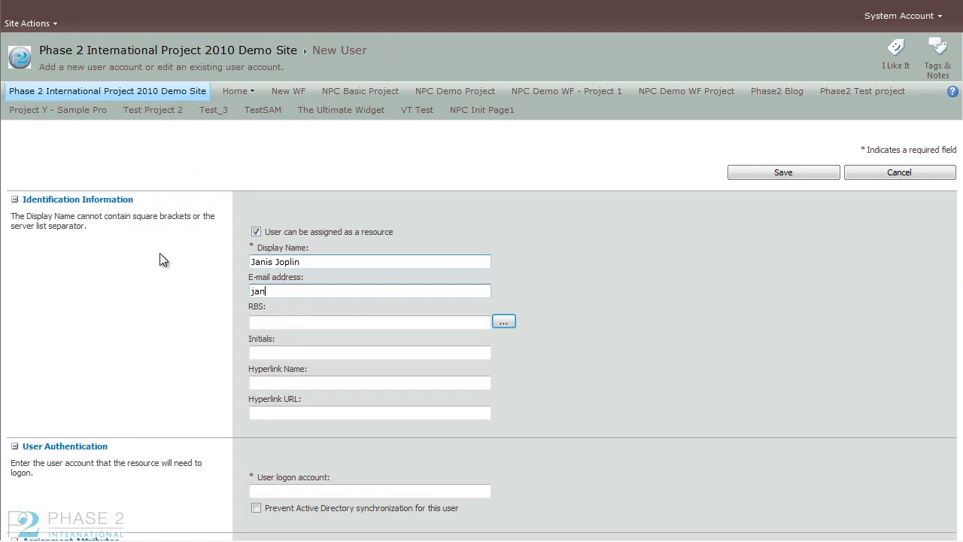
Step: Set the RBS to Executives.Managers.Engineers and enter the user's initials
key("Tab")
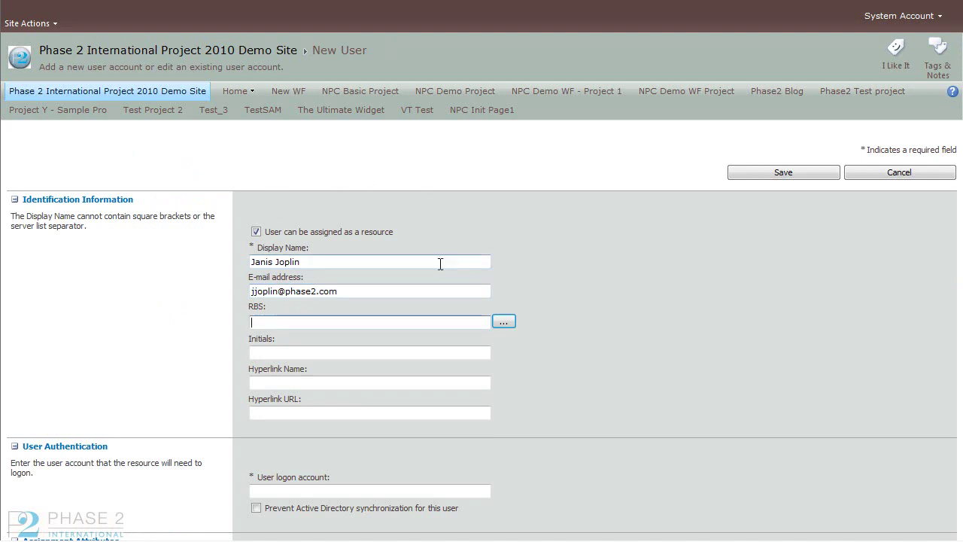
key("Tab")
key("Return")
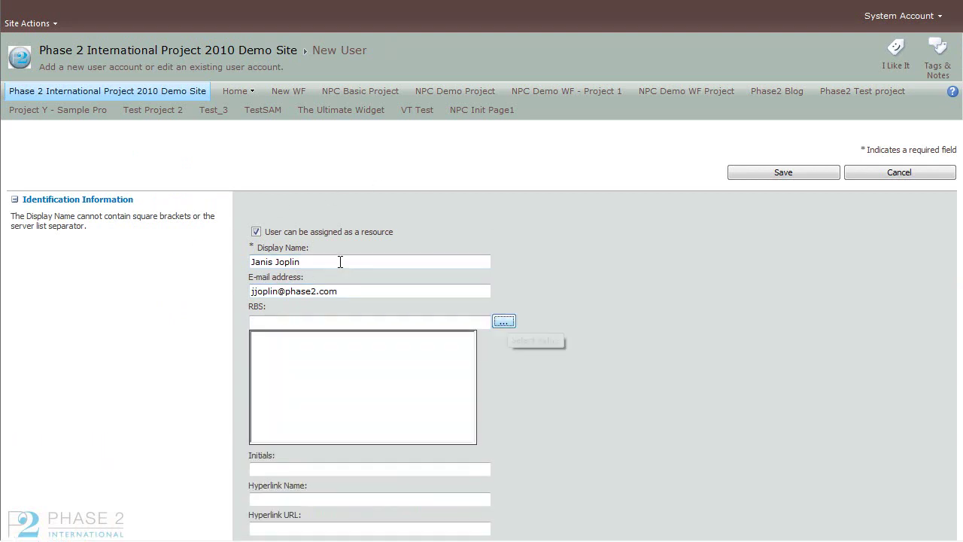
key("Right")
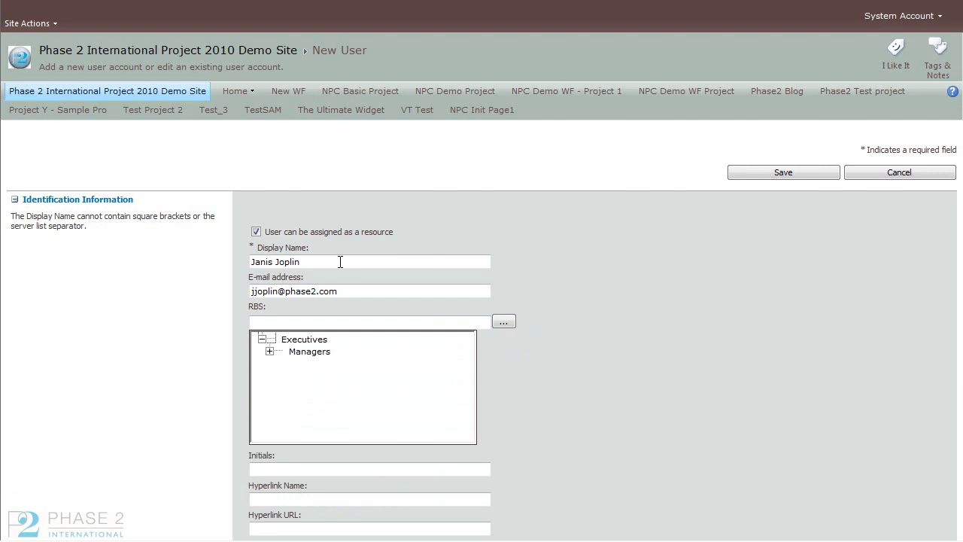
key("Down")
key("Right")
key("Down")
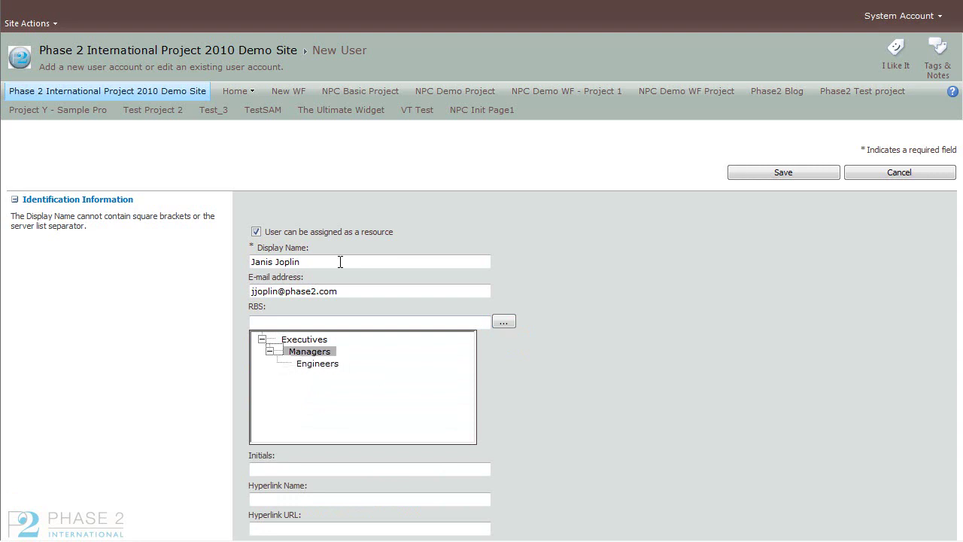
key("Return")
key("Tab")
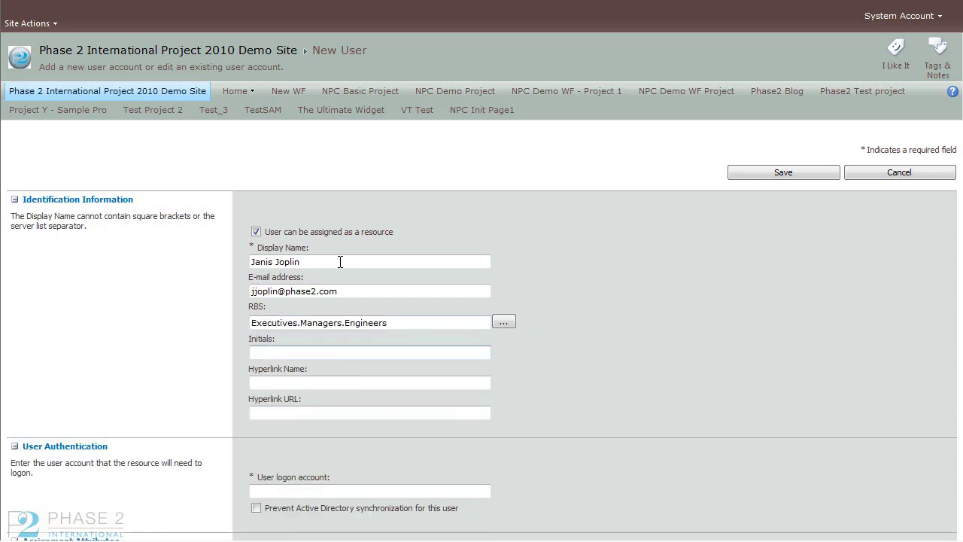
type("JJ")
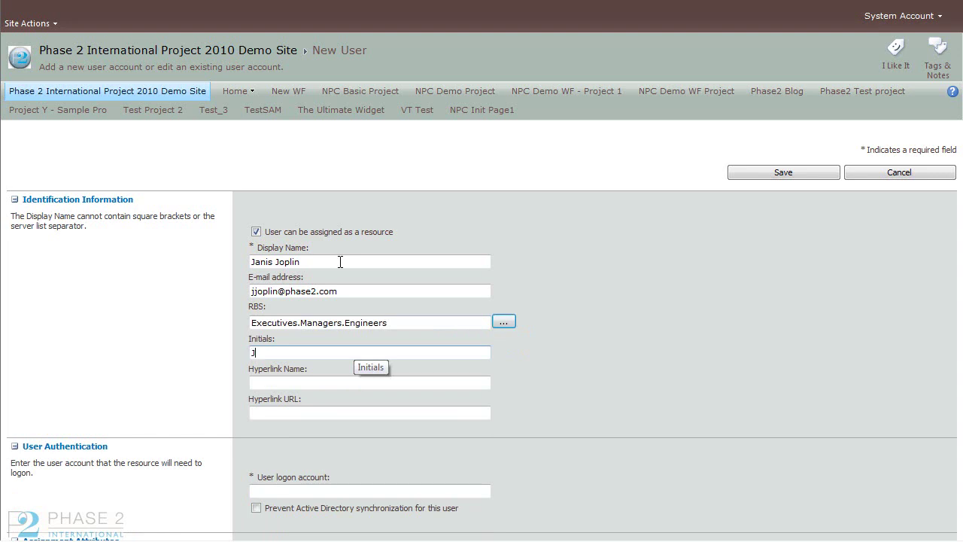
key("Tab")
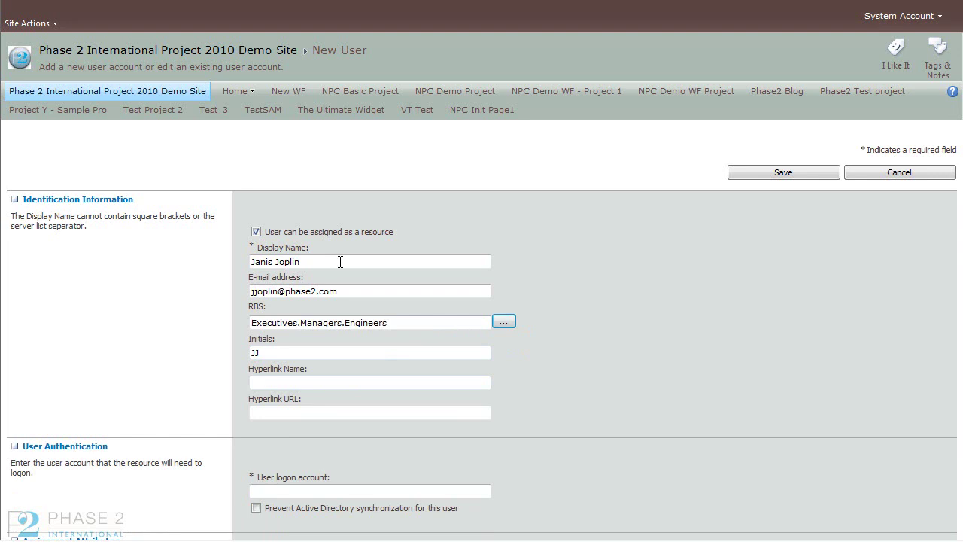
Step: Enter the user's logon account under the phase2intdomain domain
scroll(340, 262, "down", 2)
scroll(340, 261, "down", 4)
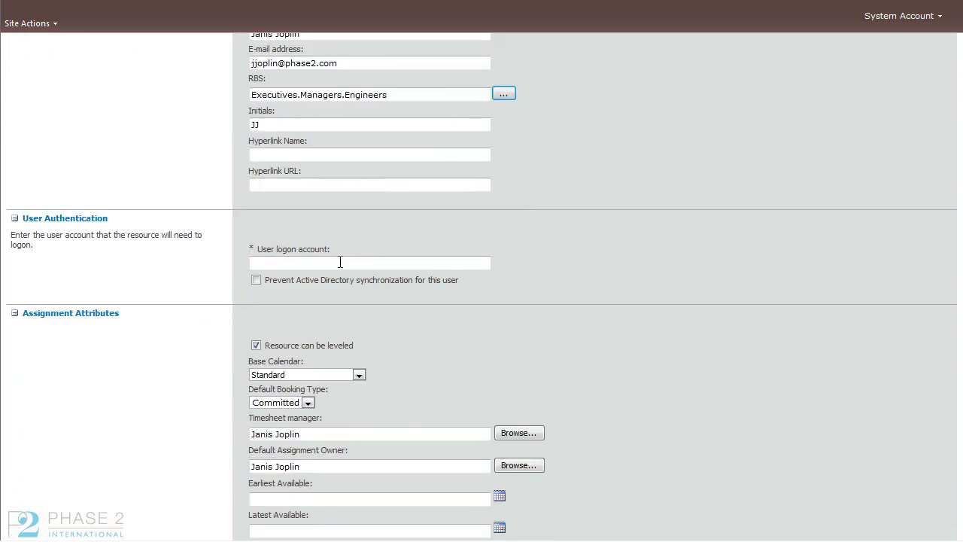
left_click(340, 262)
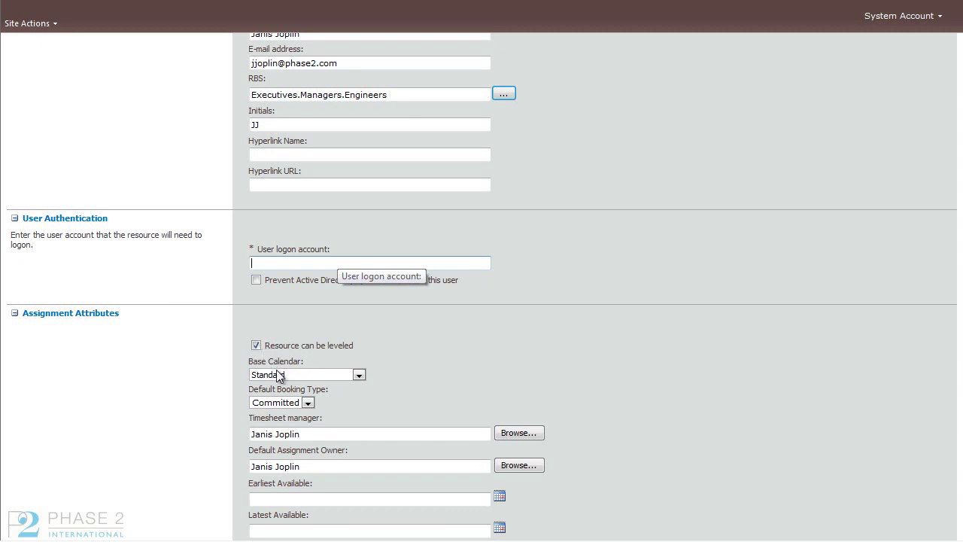
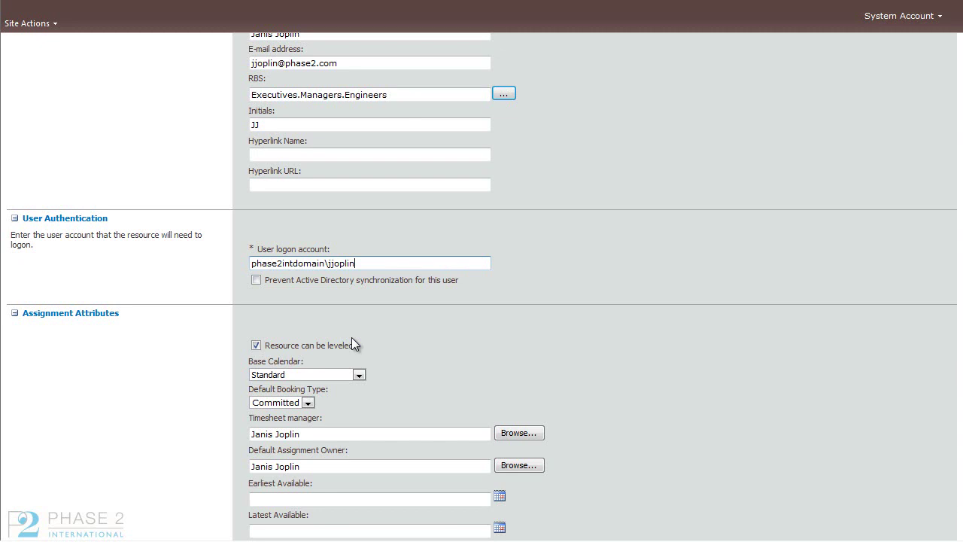
scroll(381, 334, "down", 5)
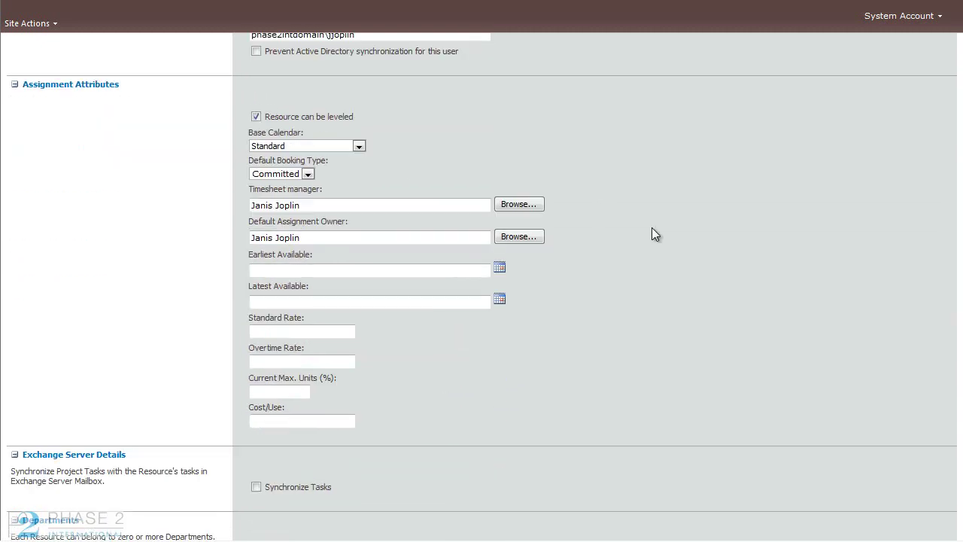
Step: Set base calendar to Phase 2 Standard Calendar and fill Timesheet manager and Default Assignment Owner
scroll(652, 229, "down", 1)
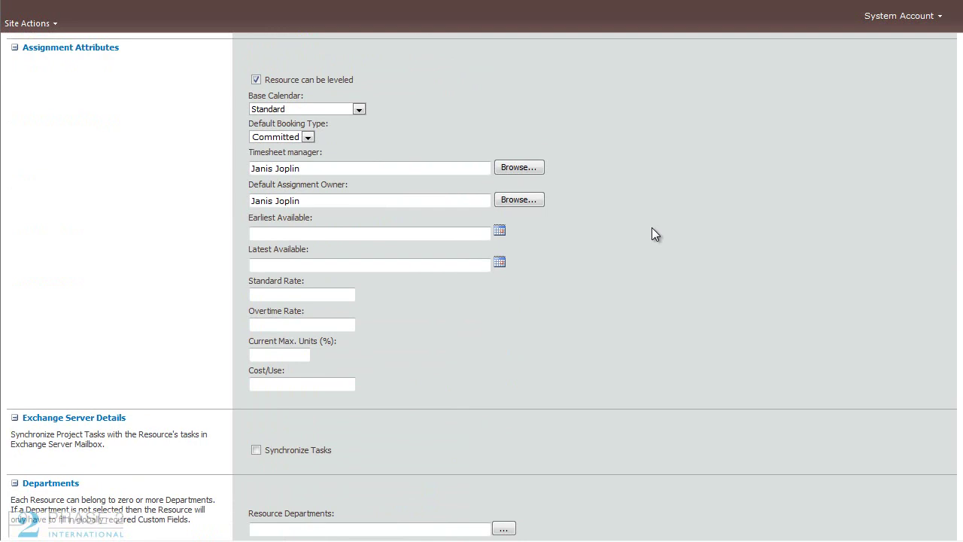
key("alt+Down")
key("Return")
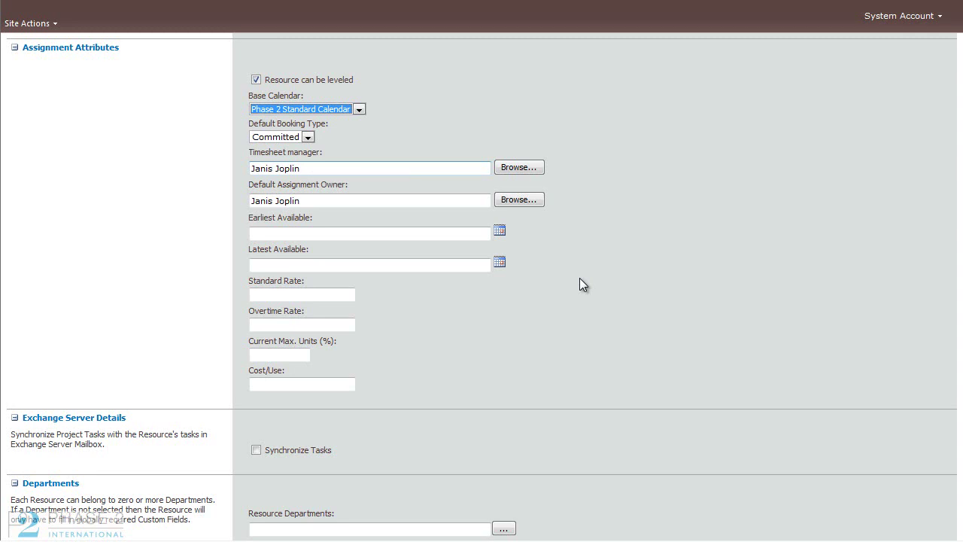
key("Tab")
key("Tab")
key("Tab")
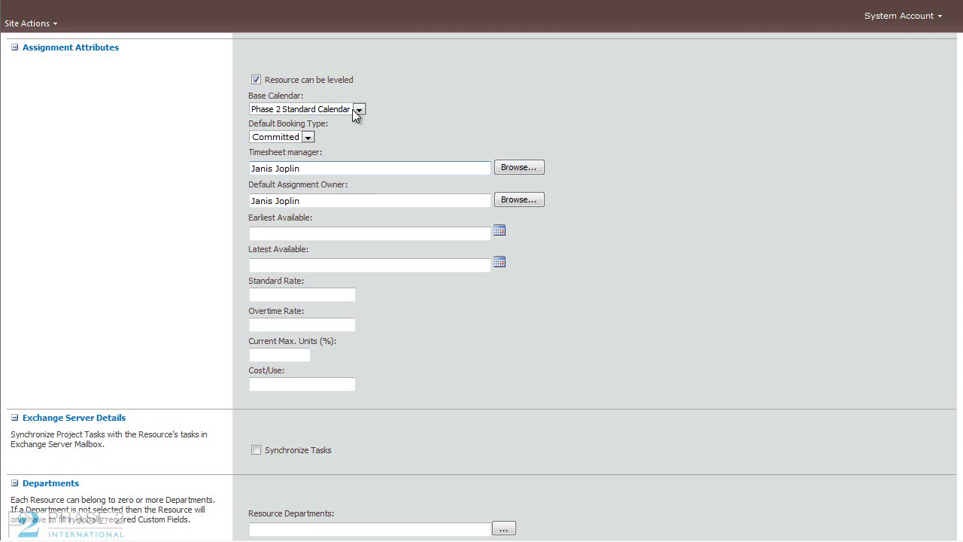
key("Tab")
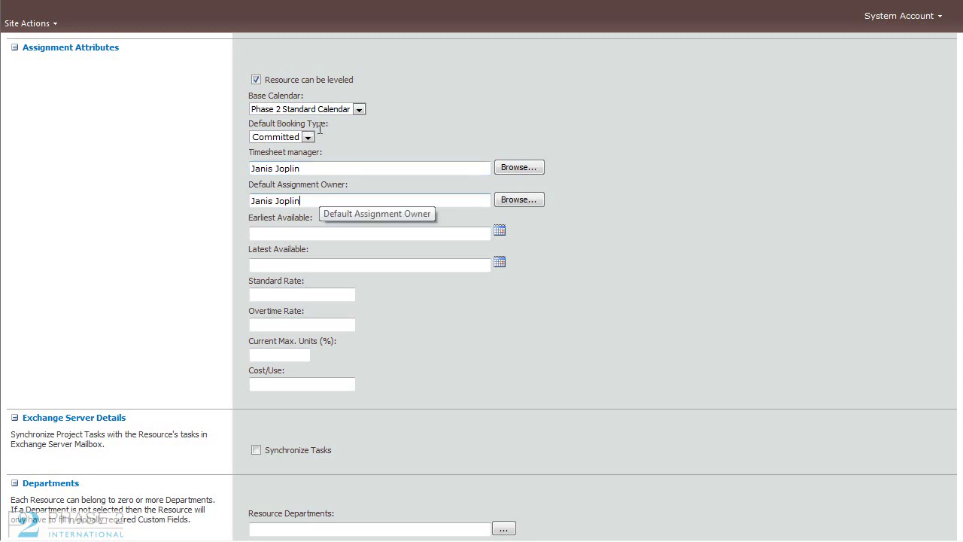
Step: Set the user's resource department to IT
scroll(361, 128, "down", 1)
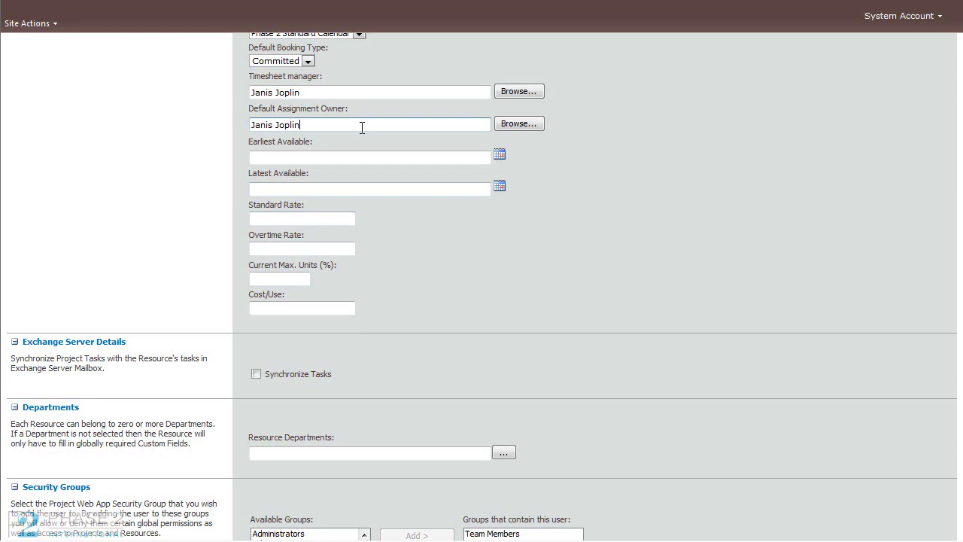
scroll(361, 128, "down", 1)
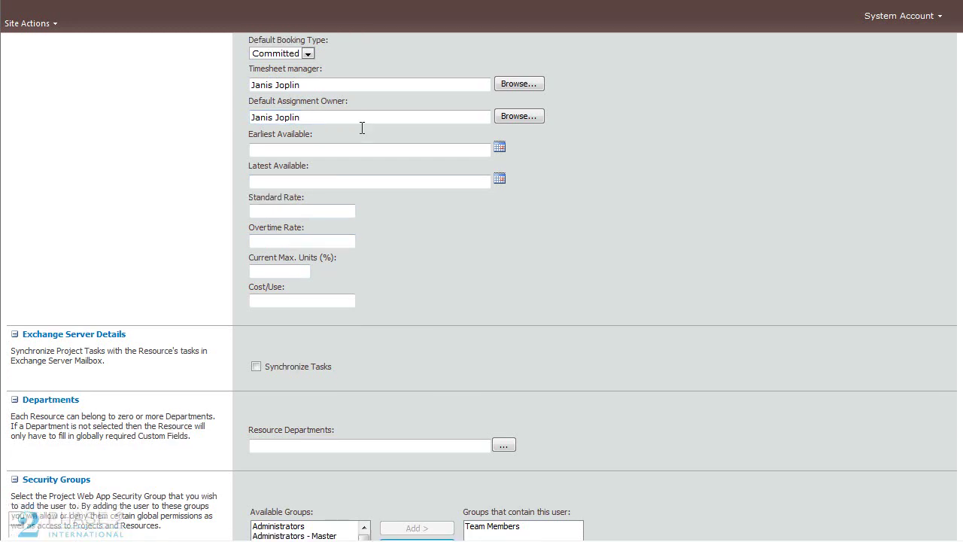
scroll(362, 128, "down", 1)
scroll(362, 128, "down", 1)
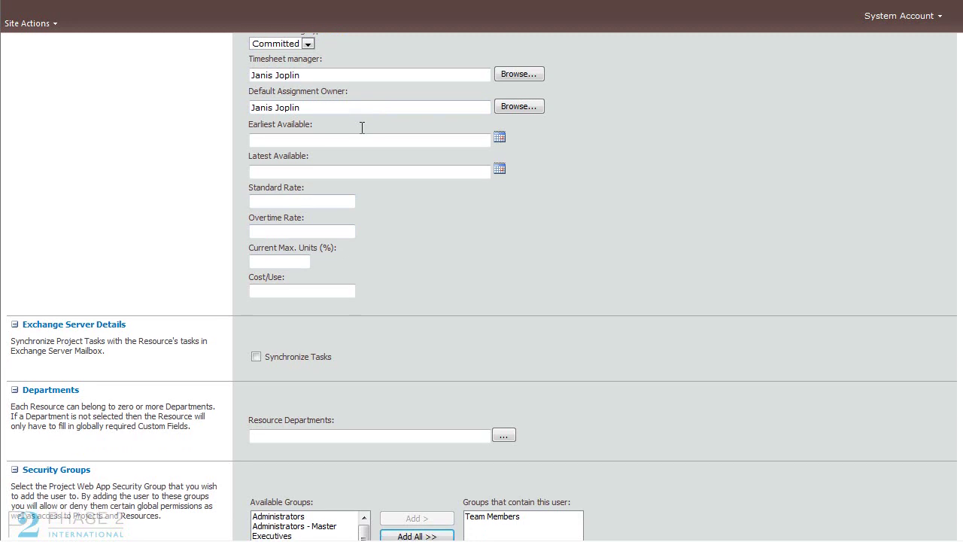
scroll(362, 128, "down", 4)
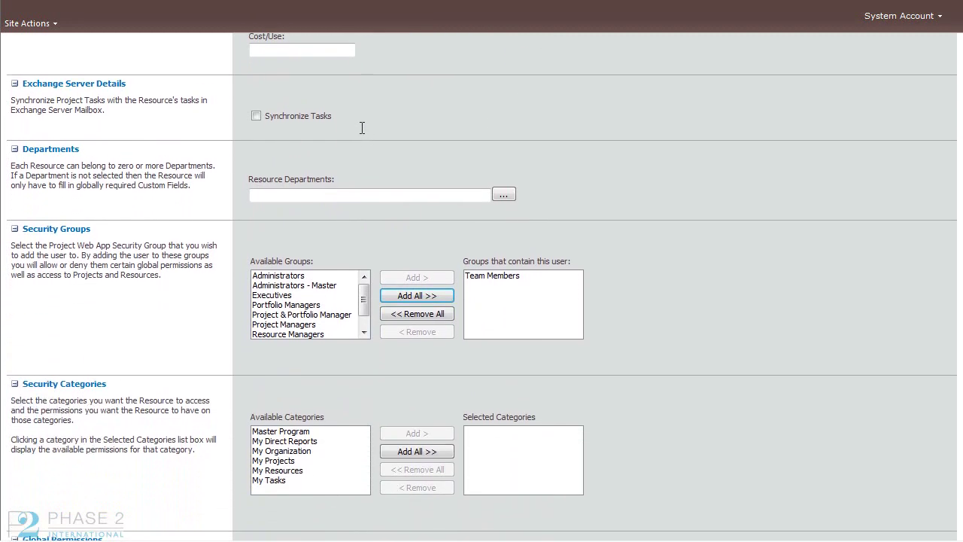
scroll(362, 128, "down", 2)
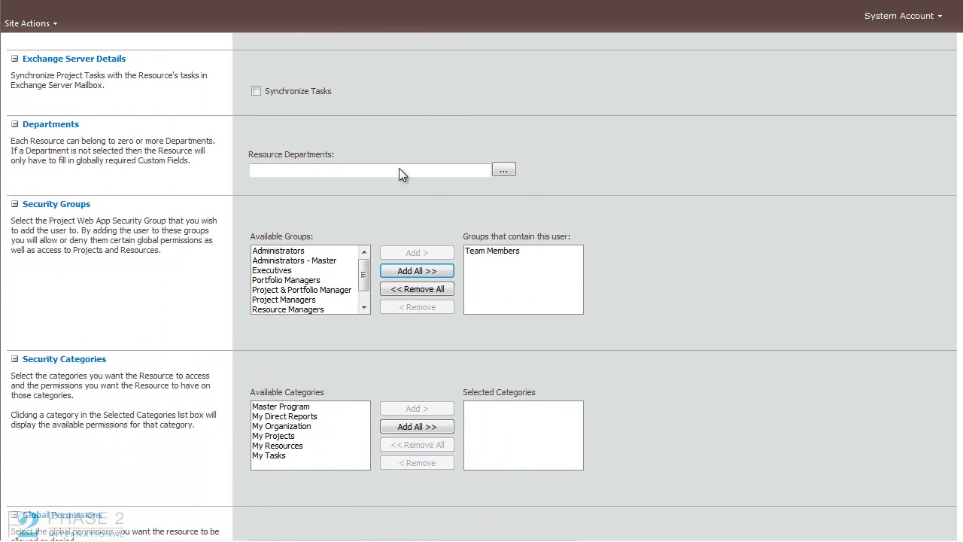
left_click(338, 167)
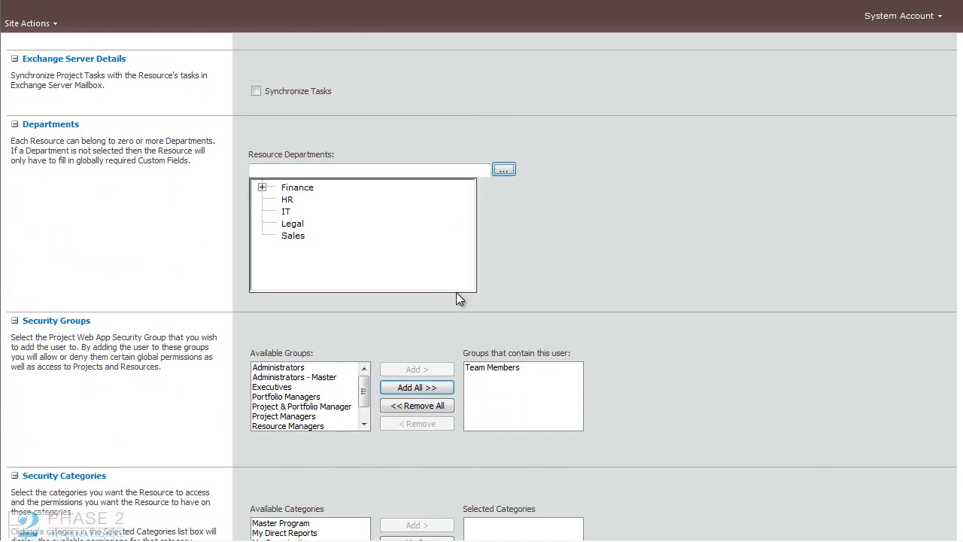
key("Right")
key("Left")
key("Up")
key("Return")
Step: Select Team Members in the user's security groups
scroll(456, 292, "down", 2)
scroll(456, 294, "down", 2)
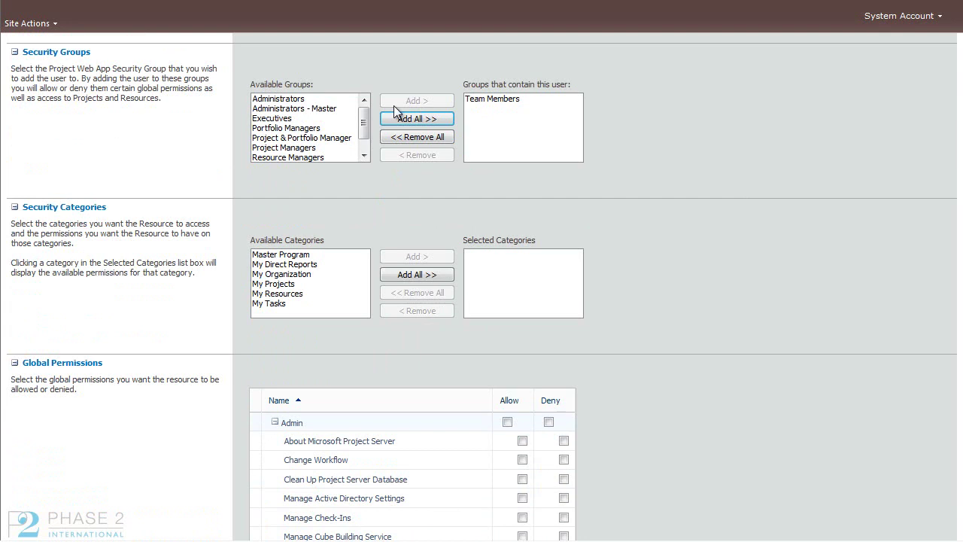
scroll(363, 139, "down", 1)
scroll(363, 156, "up", 2)
key("Tab")
key("Tab")
key("Tab")
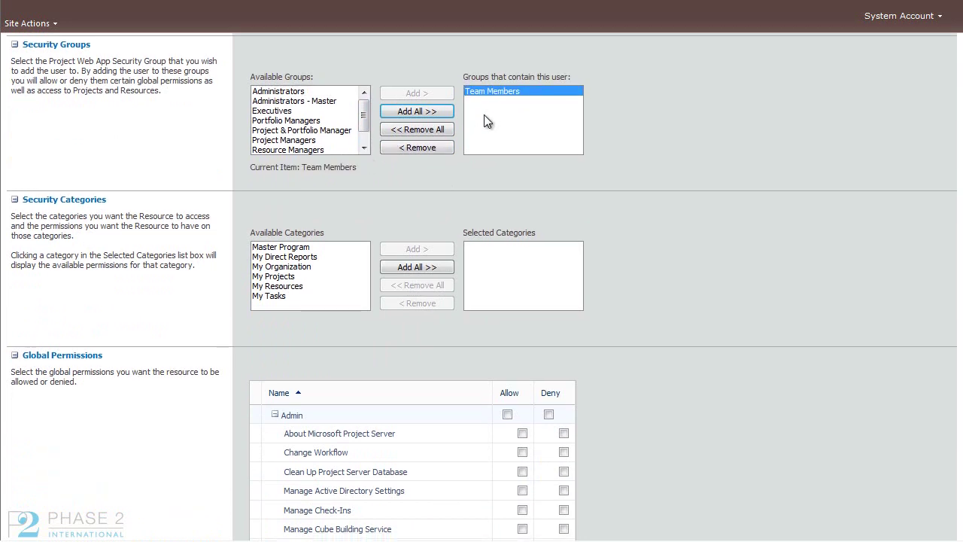
scroll(689, 213, "down", 3)
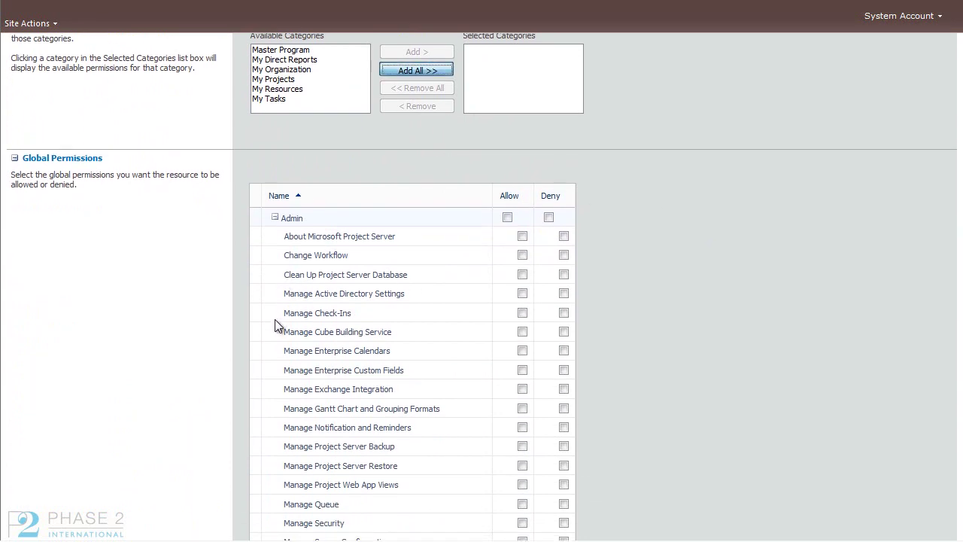
Step: Add all security categories and apply the Team Member template to My Tasks
key("Return")
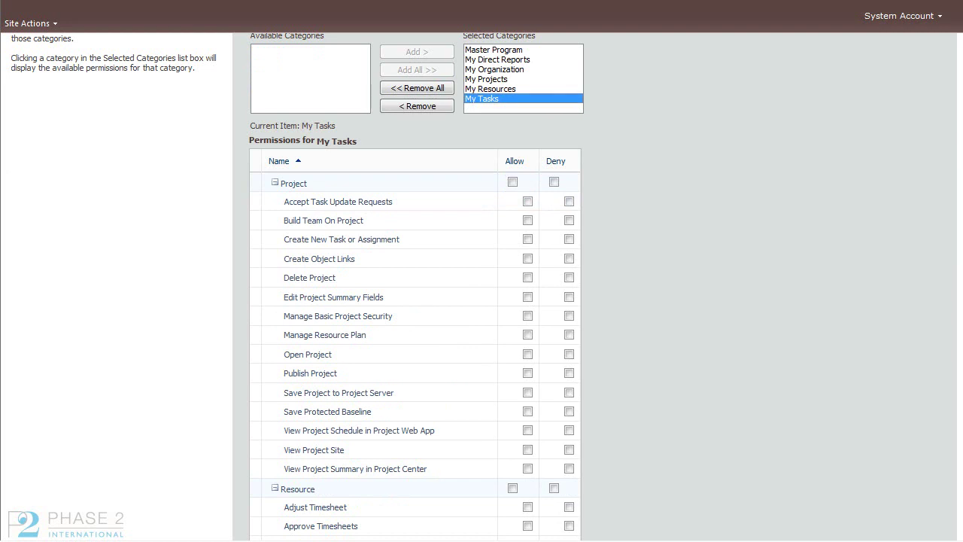
key("Up")
key("Up")
key("Up")
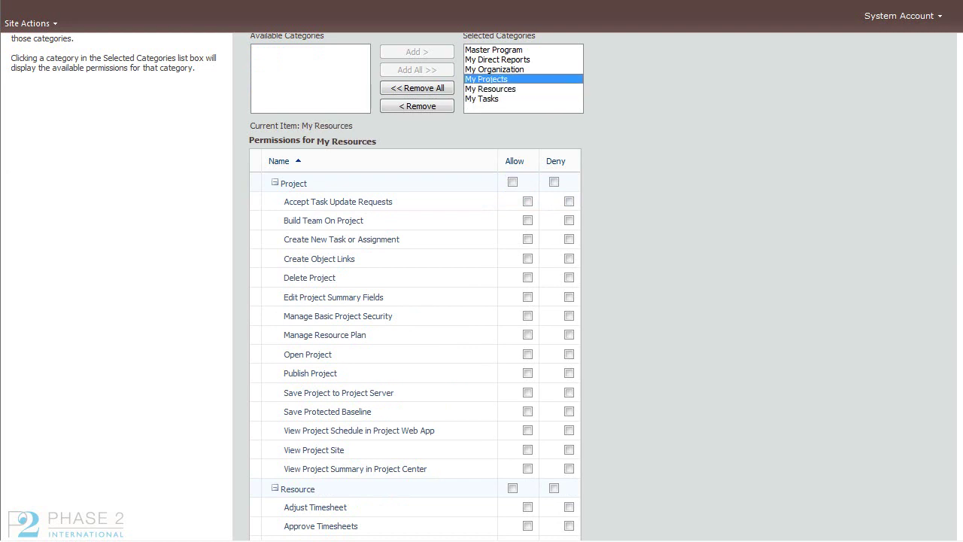
left_click(481, 98)
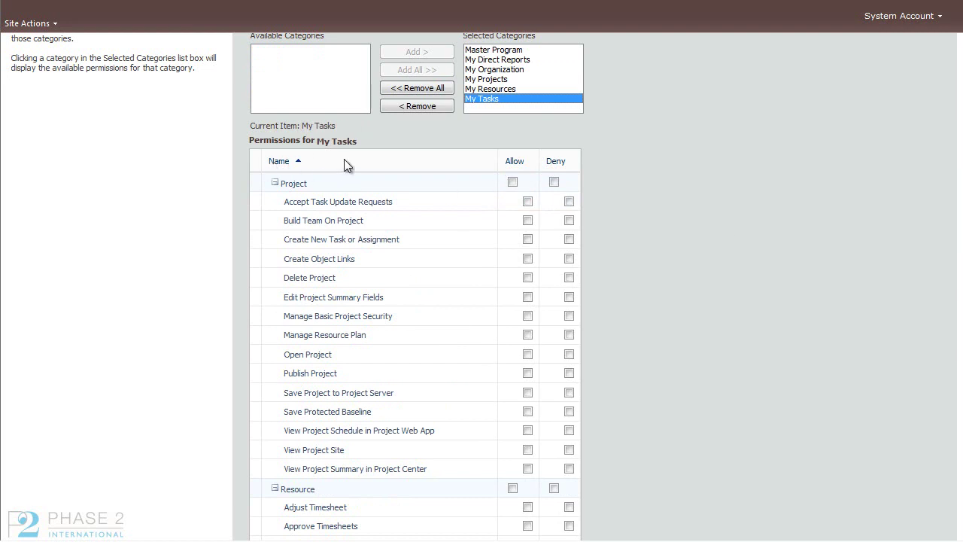
scroll(506, 102, "down", 5)
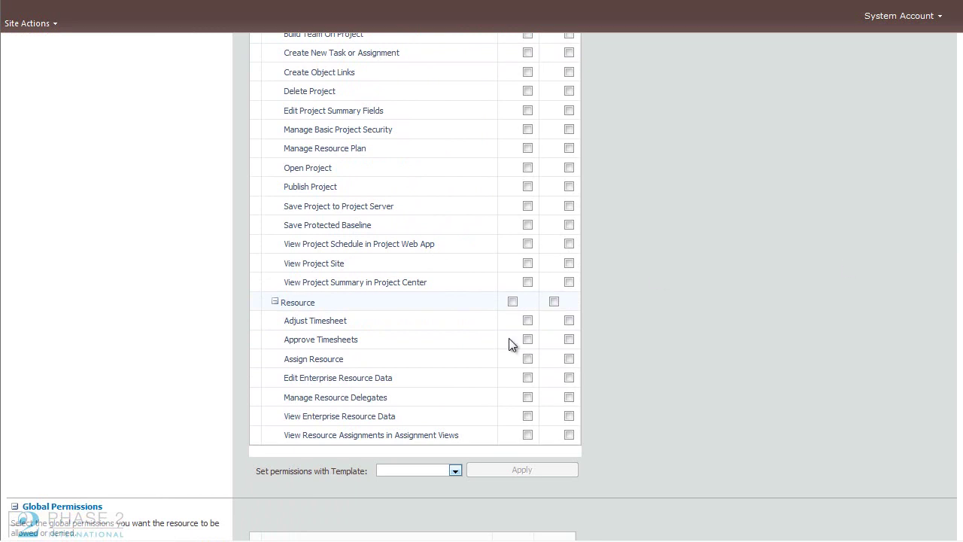
left_click(454, 470)
key("Down")
key("Down")
key("Down")
key("Down")
key("Down")
key("Down")
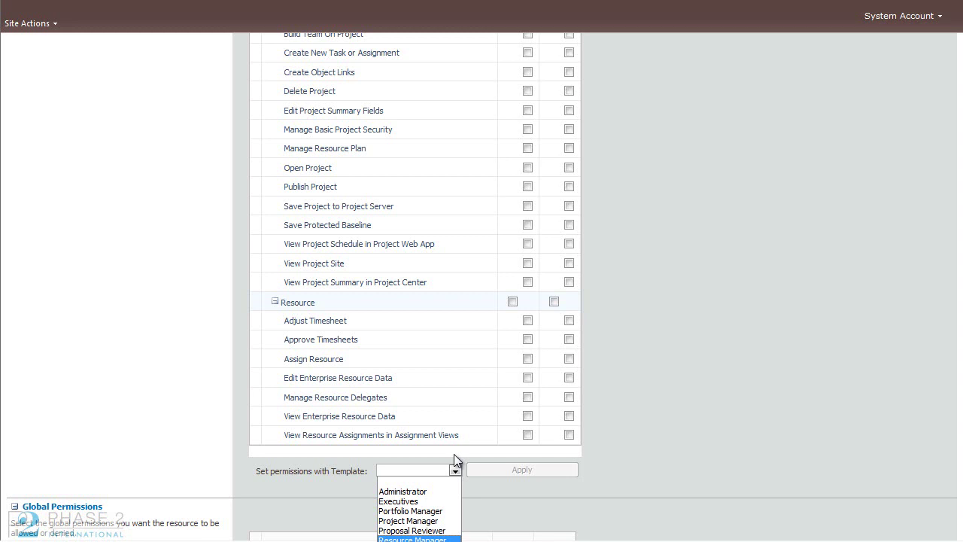
key("Down")
key("Down")
key("Return")
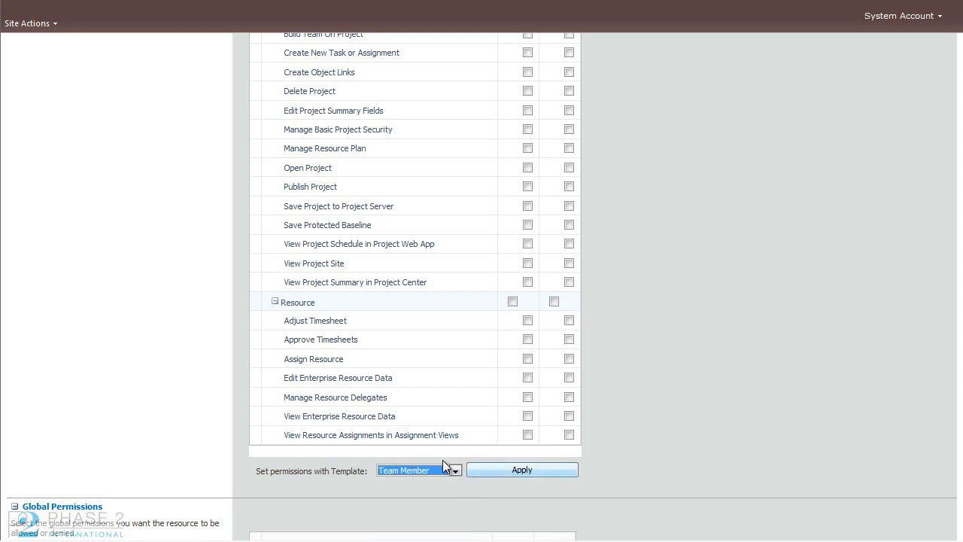
key("Tab")
key("Return")
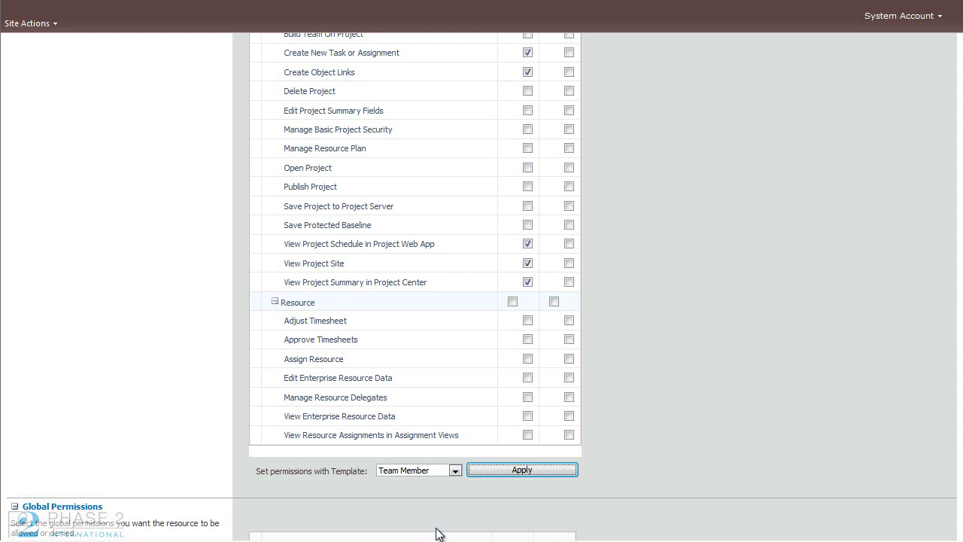
Step: Apply the Team Member template to the My Resources and My Projects categories
scroll(440, 534, "up", 3)
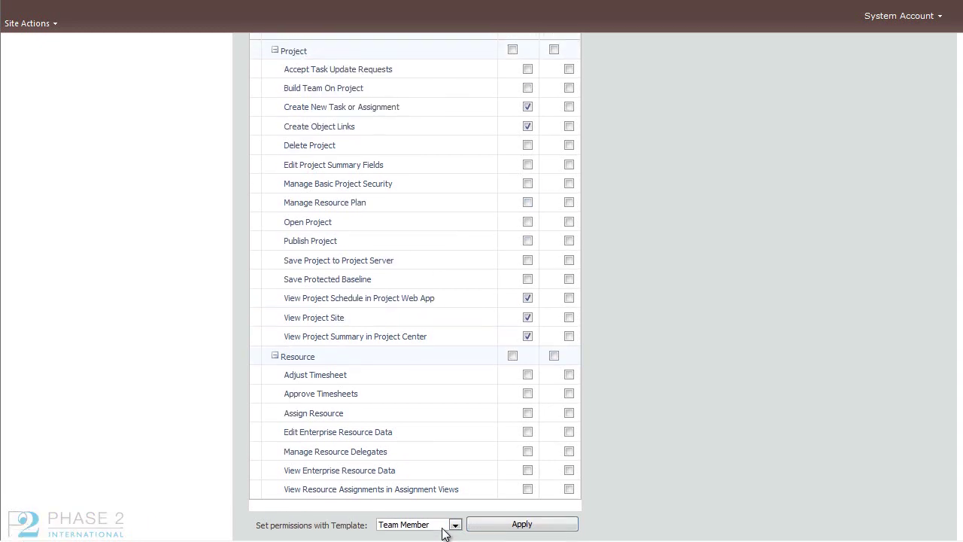
scroll(443, 534, "up", 3)
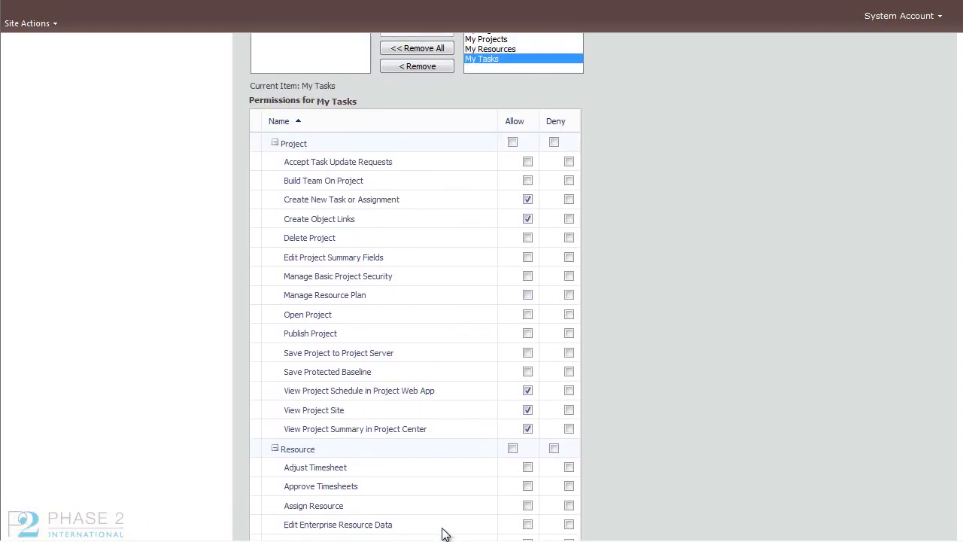
key("Up")
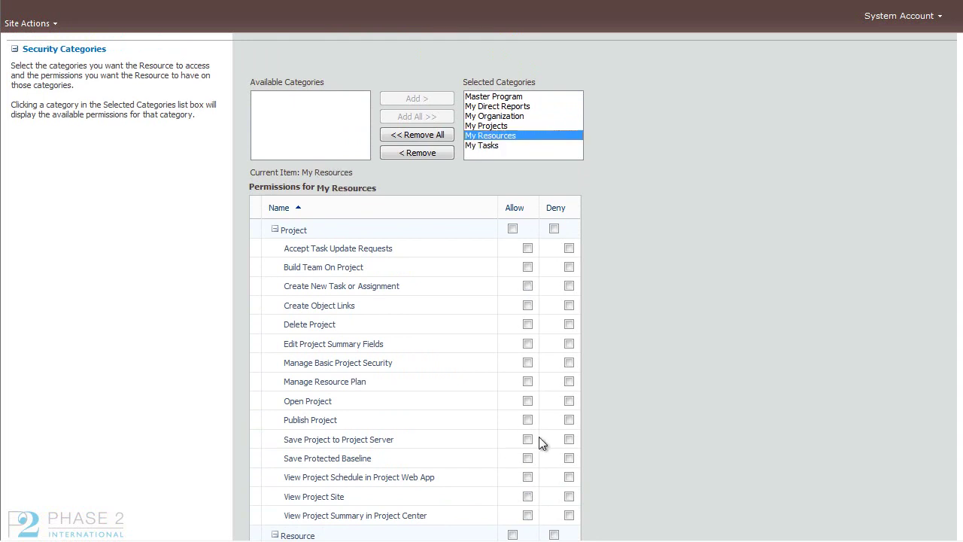
scroll(559, 424, "down", 9)
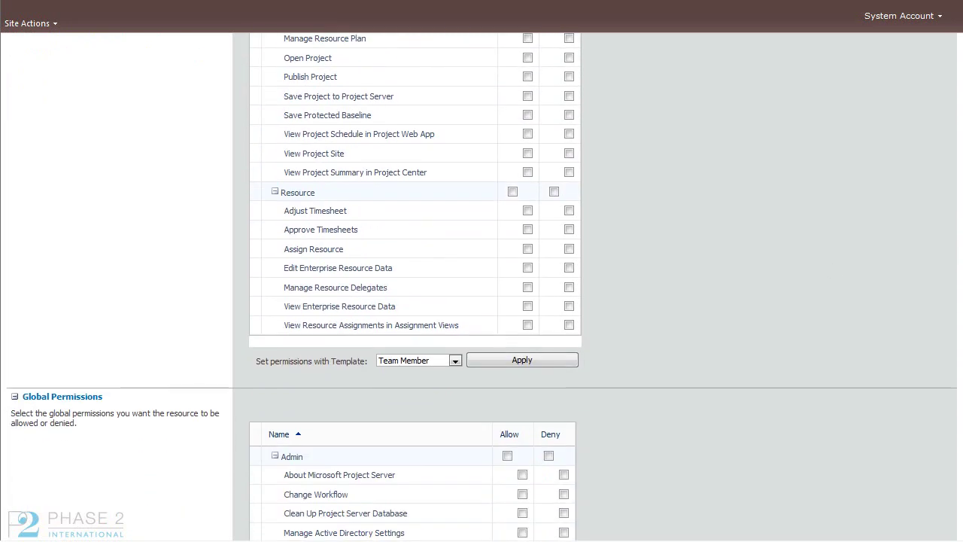
left_click(522, 359)
scroll(533, 245, "up", 6)
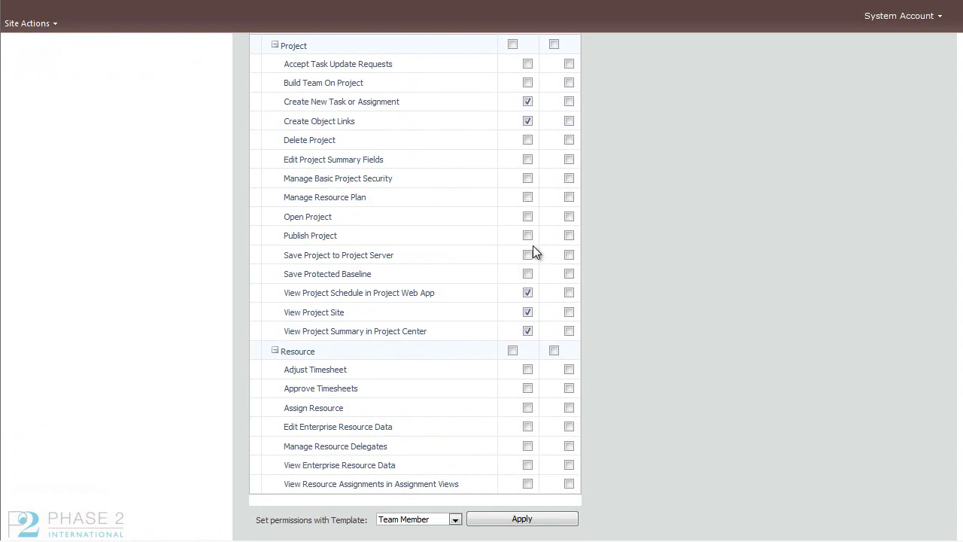
scroll(531, 369, "up", 1)
left_click(497, 45)
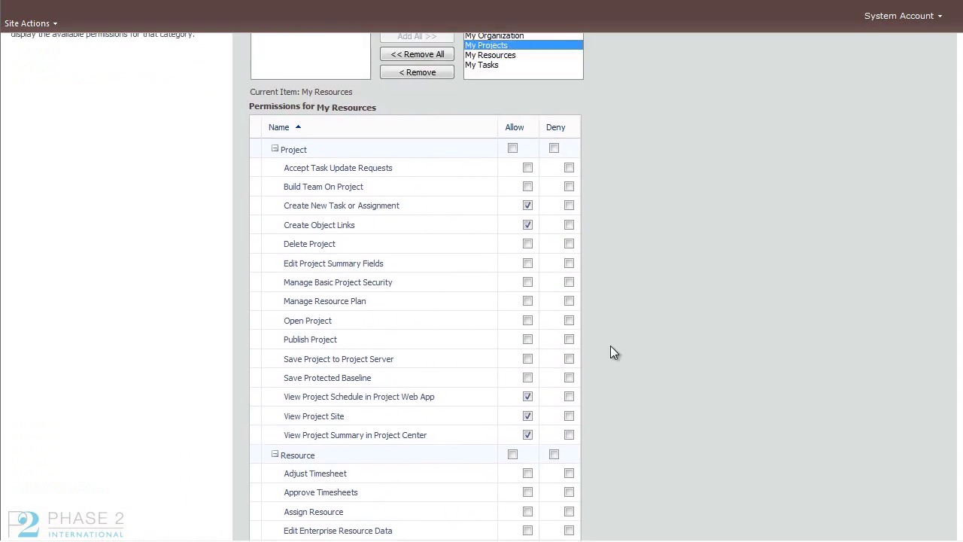
scroll(516, 75, "down", 5)
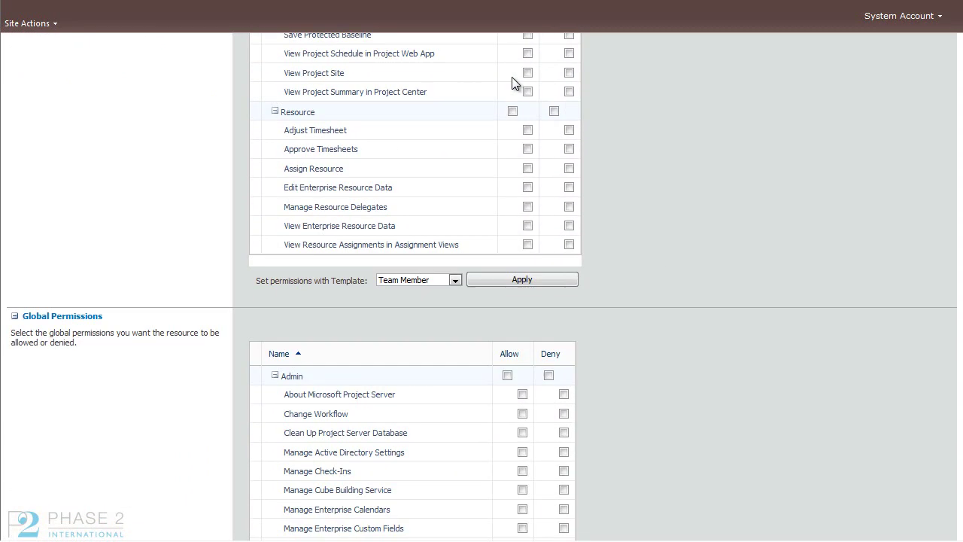
left_click(522, 279)
scroll(738, 322, "up", 6)
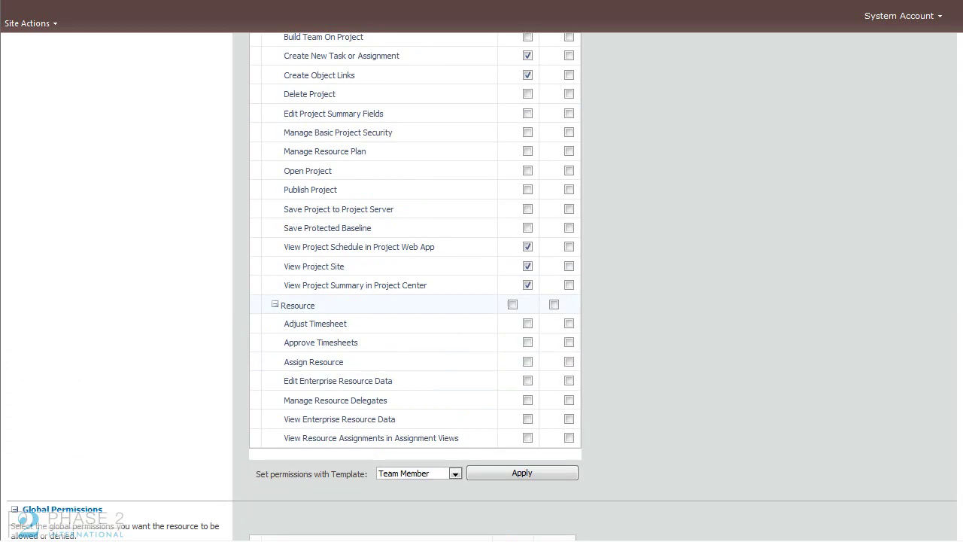
Step: Apply the Team Member template to My Organization, My Direct Reports and Master Program
key("Up")
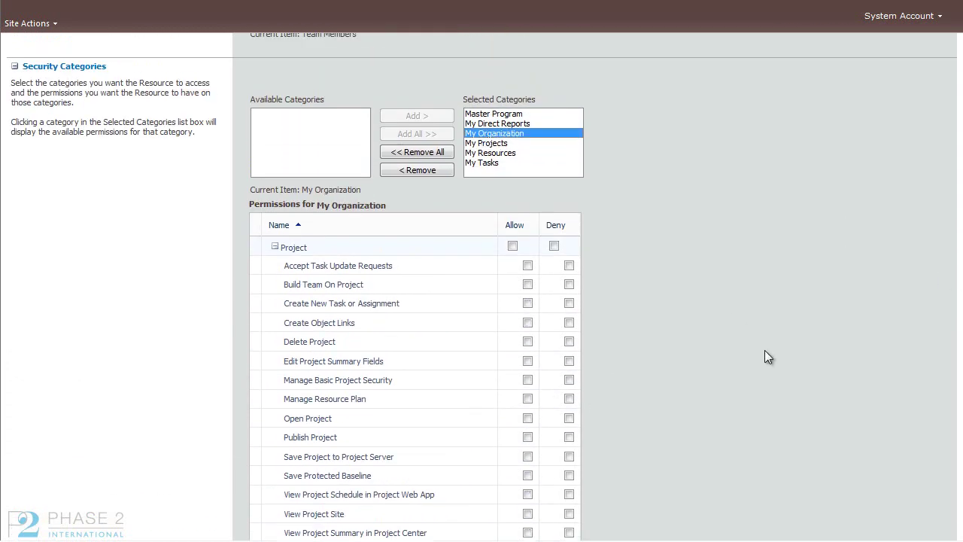
scroll(481, 287, "down", 4)
left_click(523, 423)
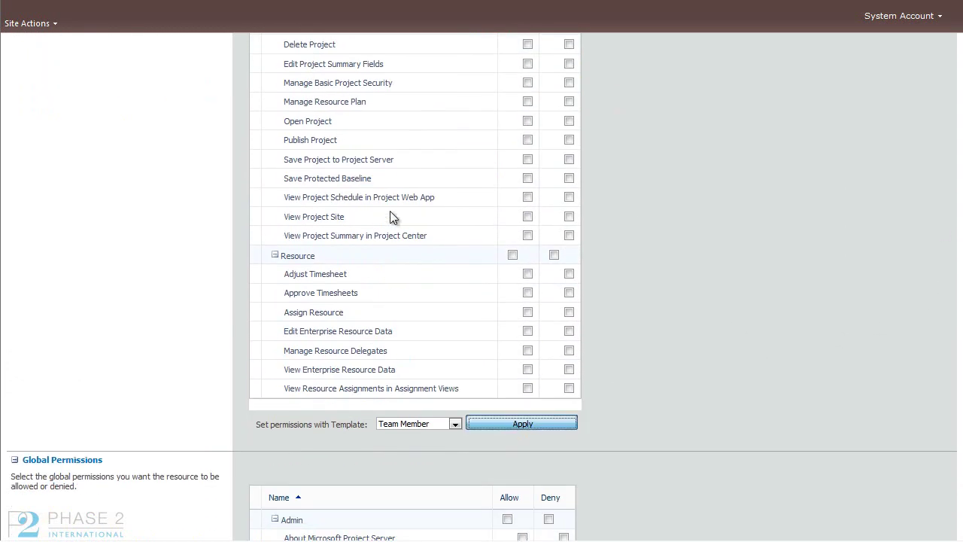
scroll(786, 198, "up", 5)
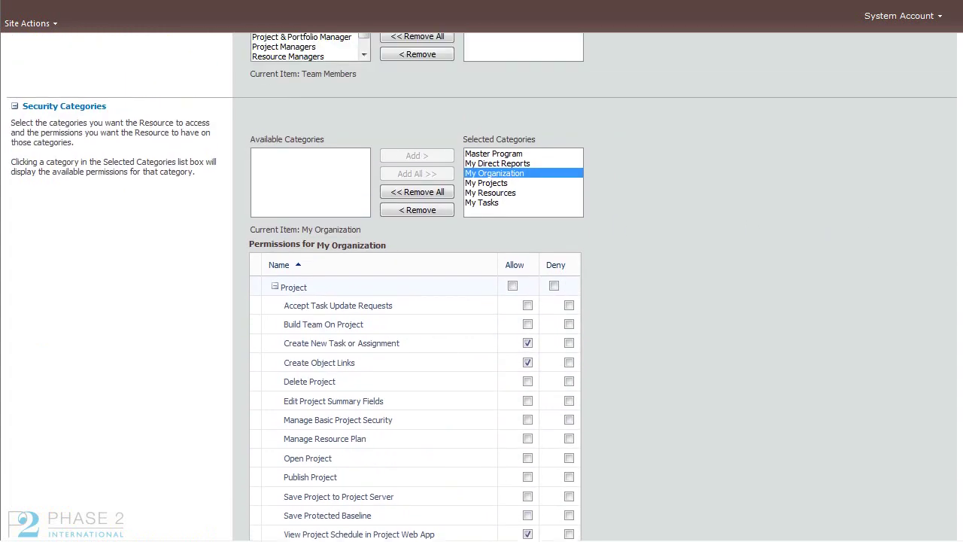
key("Up")
scroll(520, 304, "down", 4)
left_click(523, 469)
scroll(929, 222, "up", 3)
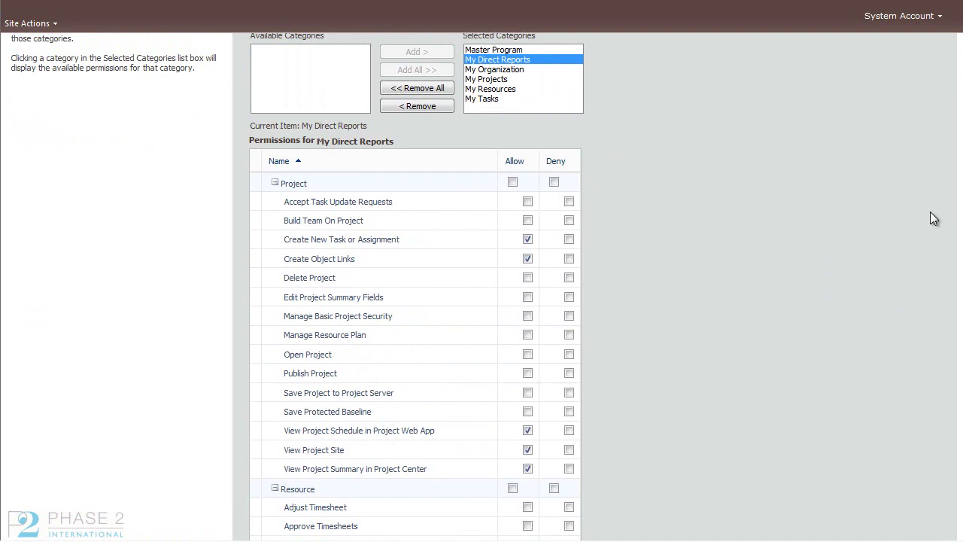
left_click(493, 73)
scroll(481, 285, "down", 5)
left_click(522, 360)
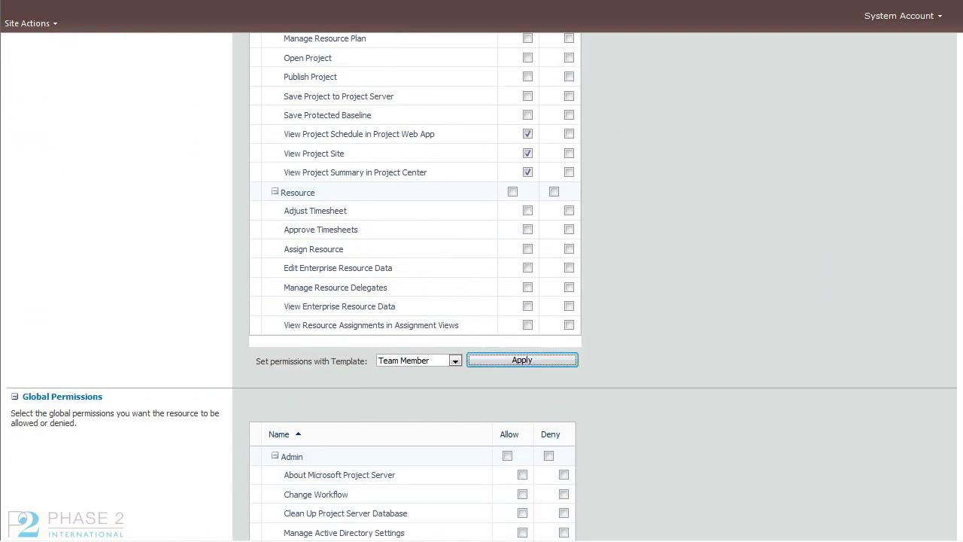
scroll(482, 286, "down", 4)
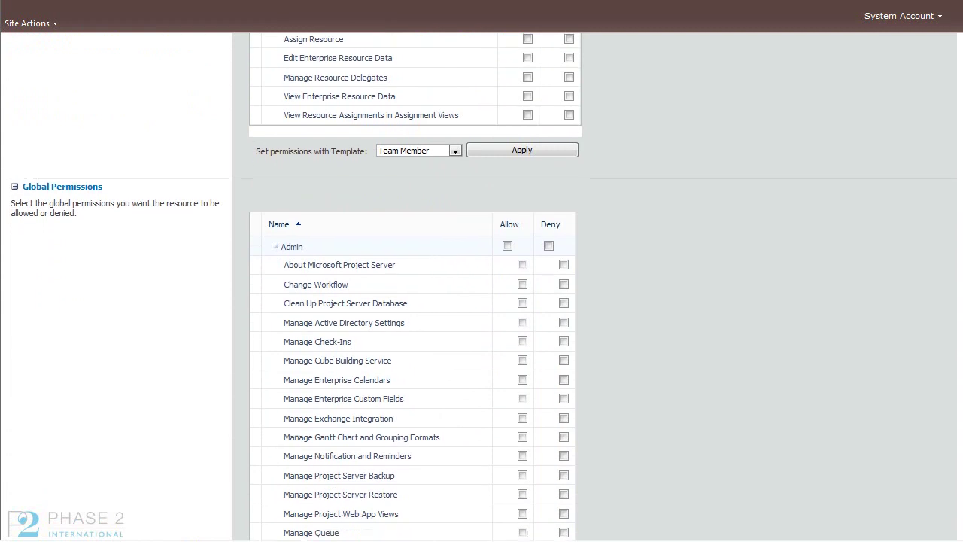
Step: Apply the Team Member template to Global Permissions, allowing New Project and View Timesheets
scroll(482, 286, "down", 8)
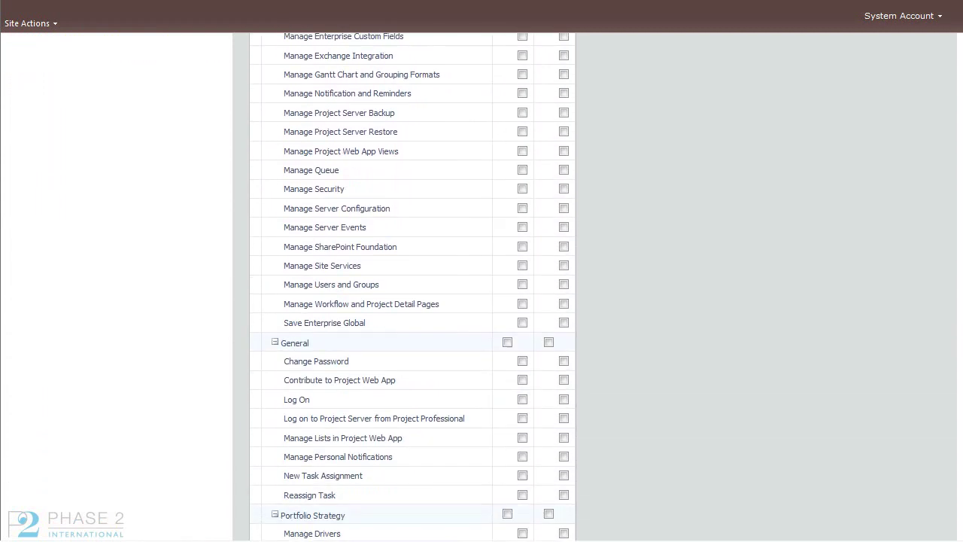
scroll(481, 286, "down", 10)
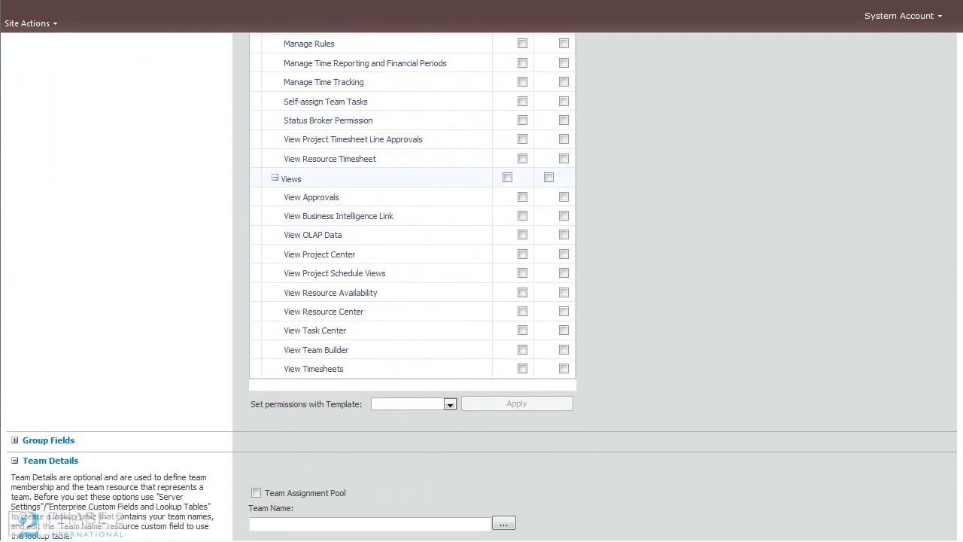
left_click(449, 409)
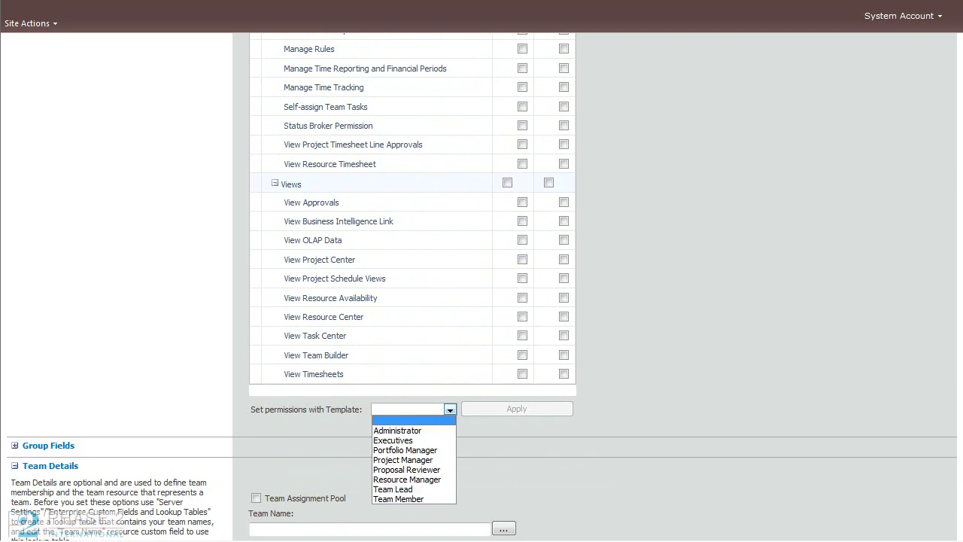
key("Down")
key("Down")
key("Down")
key("Down")
key("Down")
key("Down")
key("Down")
key("Down")
key("Return")
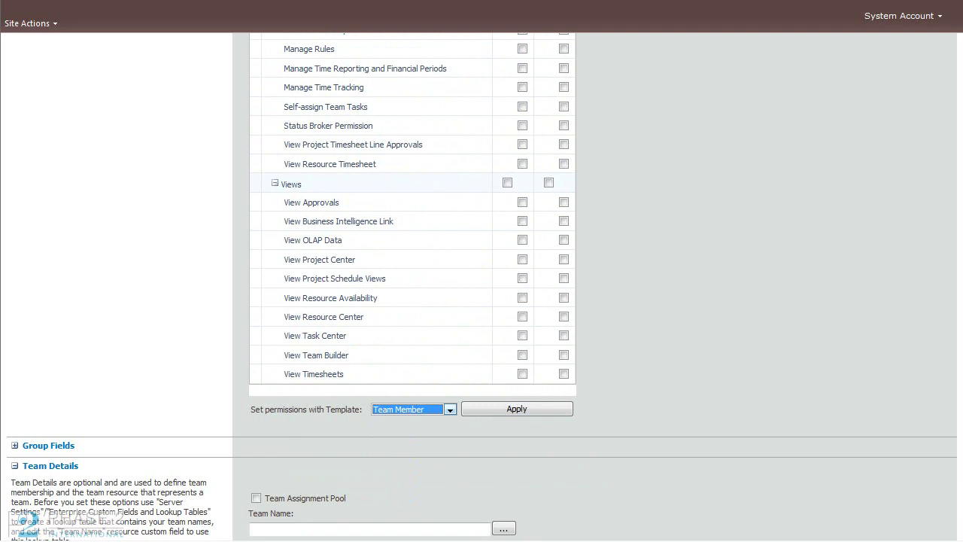
key("Tab")
key("Return")
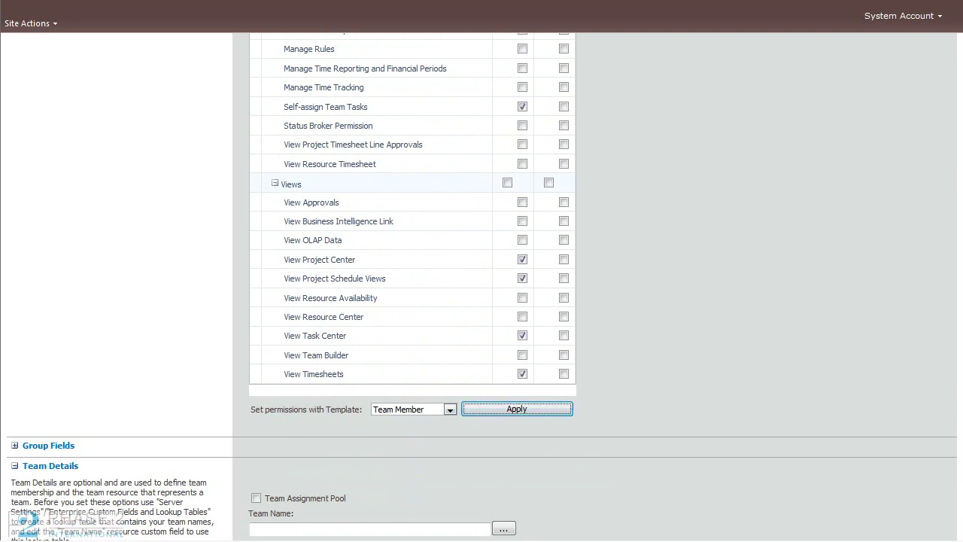
scroll(412, 286, "up", 6)
scroll(413, 286, "down", 7)
scroll(482, 287, "down", 1)
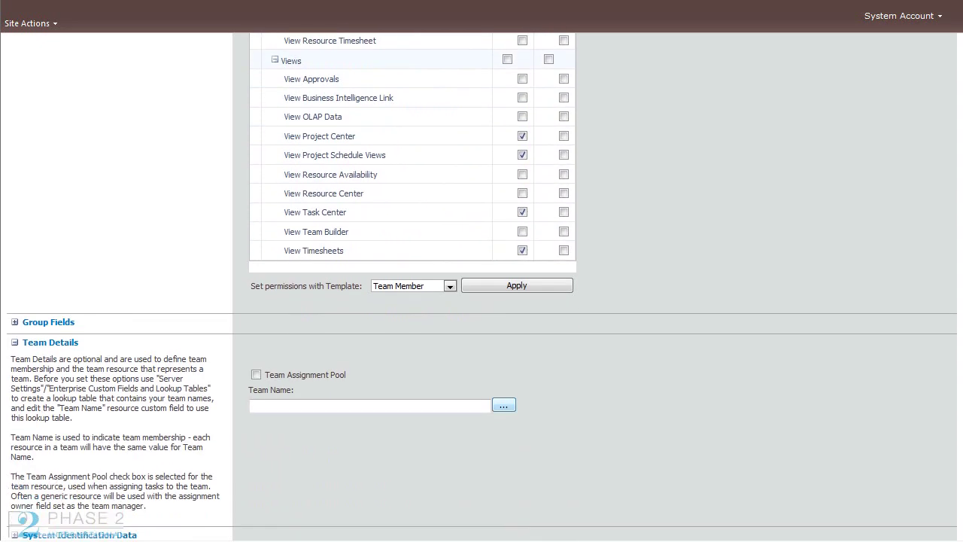
Step: Set Team Name to IT, mark the user as a team assignment pool, and save
left_click(503, 404)
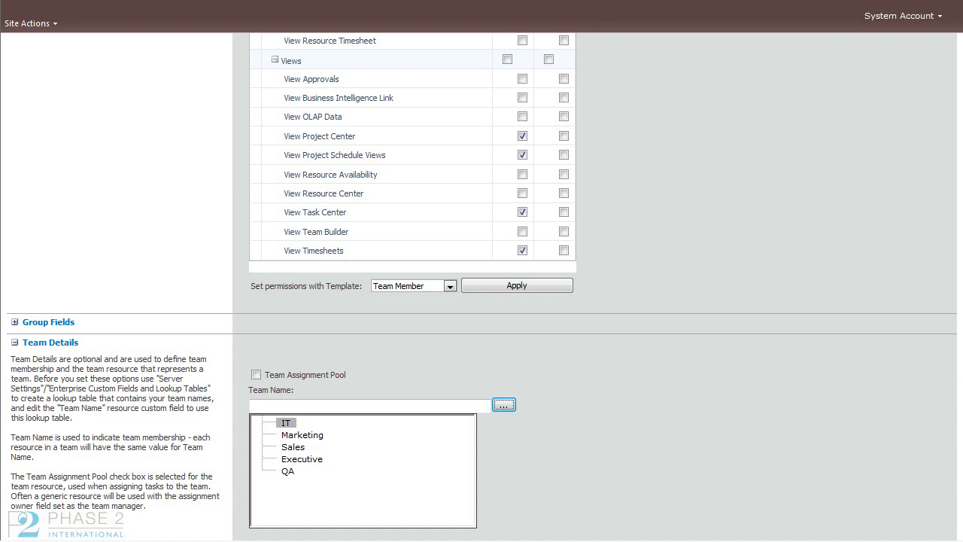
left_click(285, 423)
left_click(256, 374)
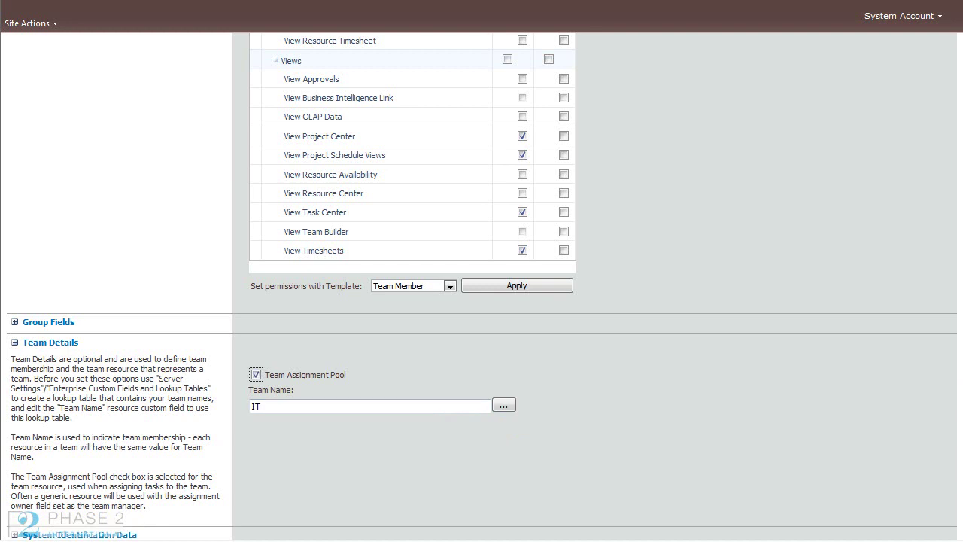
scroll(482, 286, "down", 2)
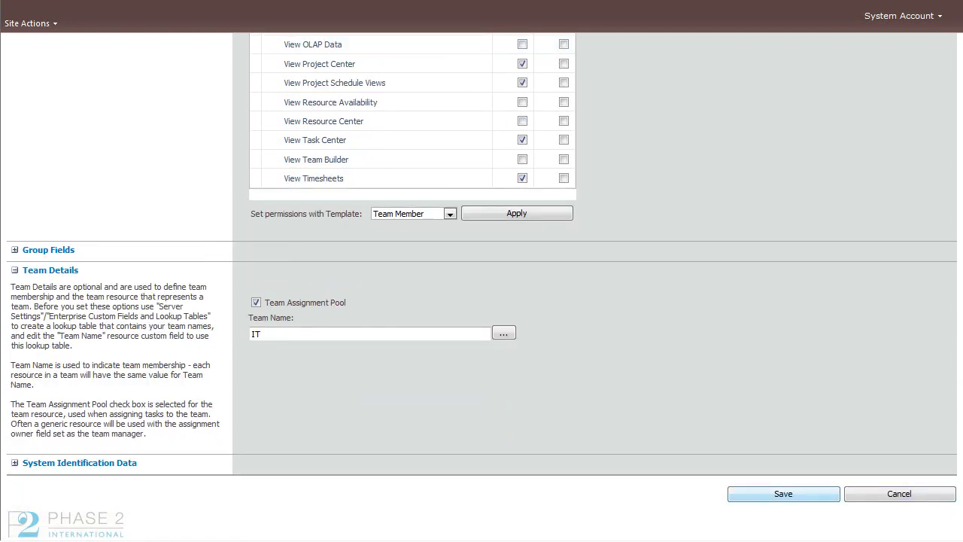
left_click(783, 493)
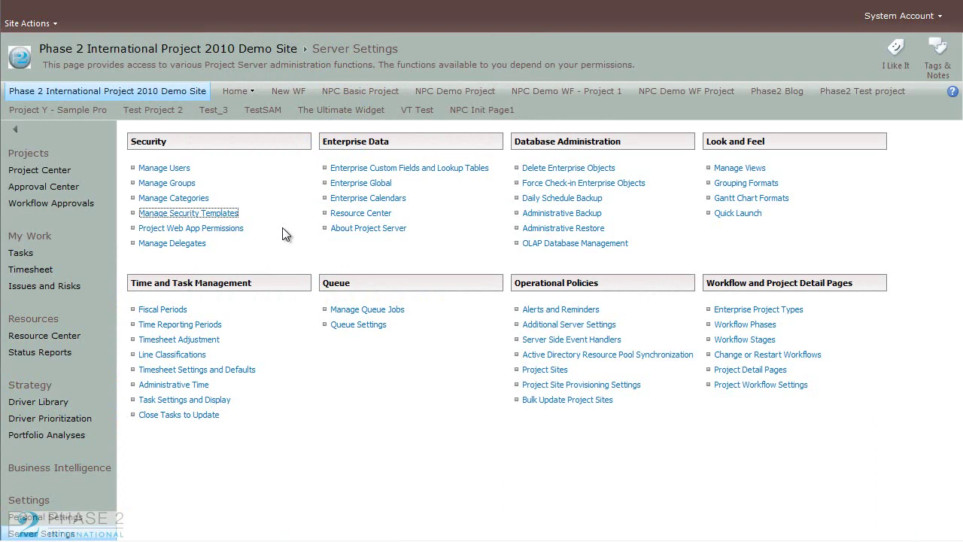
Step: Open Manage Groups under Security and bring up Active Directory Sync Options
left_click(167, 183)
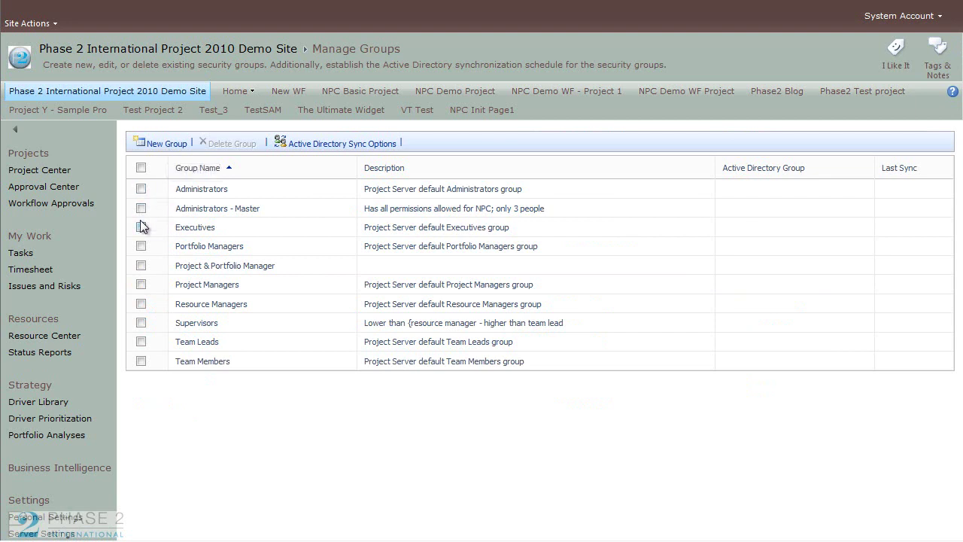
left_click(141, 246)
left_click(142, 246)
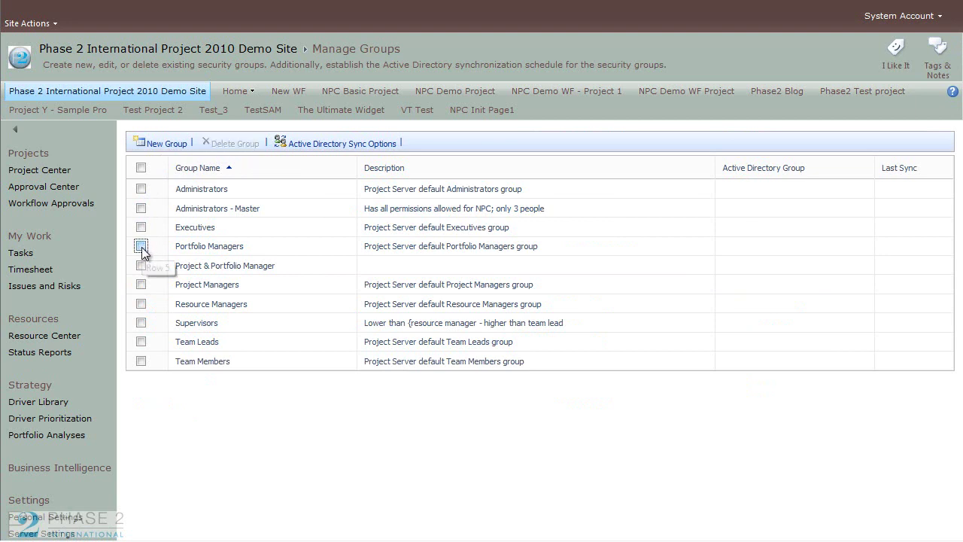
left_click(338, 147)
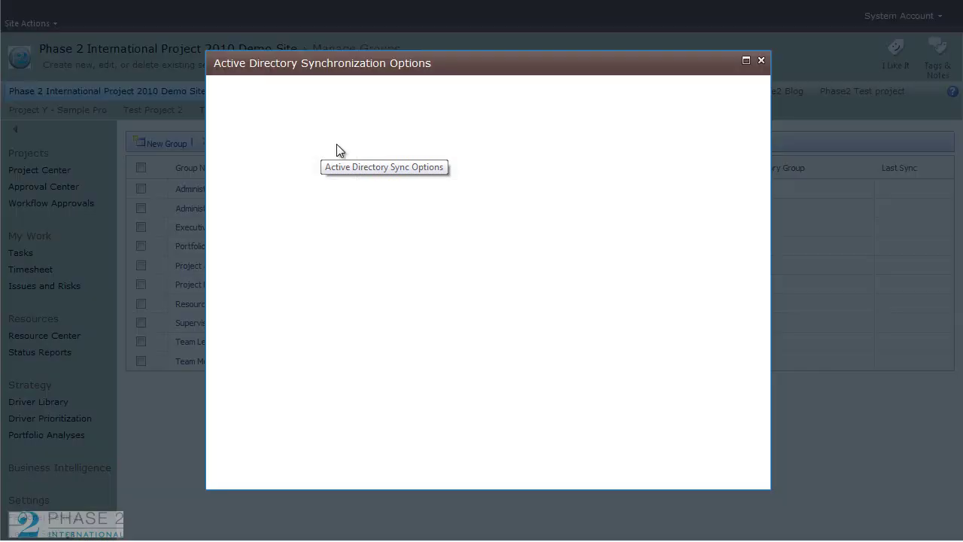
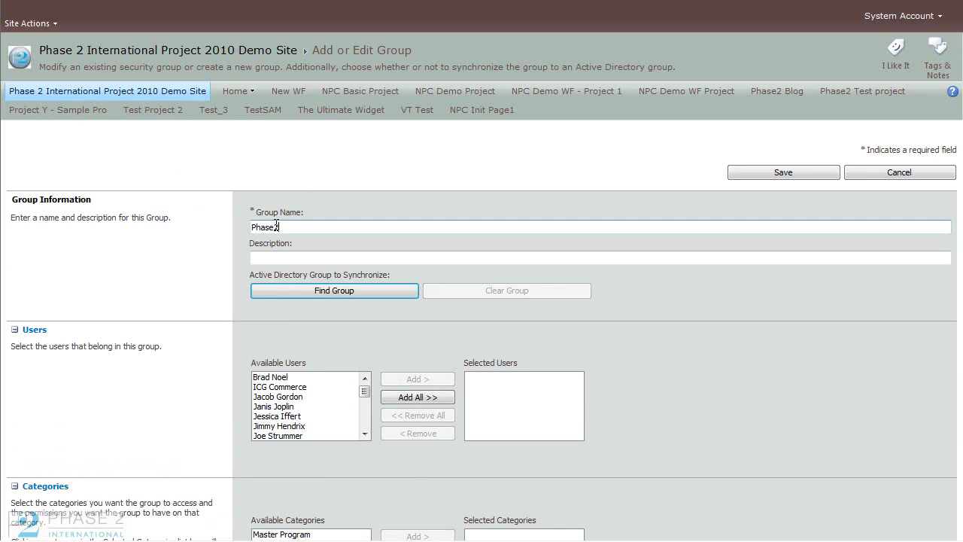
Step: Finish the group name as Phase2 IT and move on to the description field
left_click(318, 257)
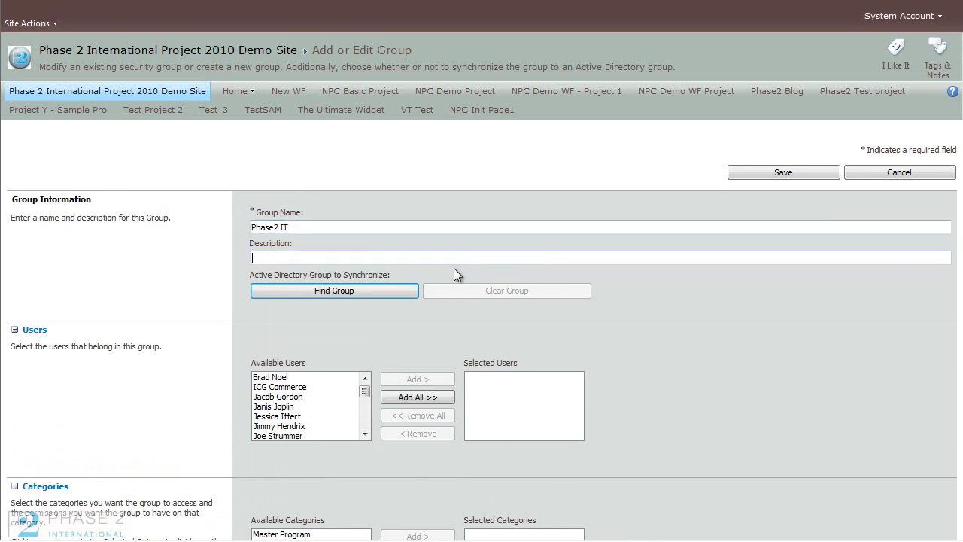
left_click(374, 293)
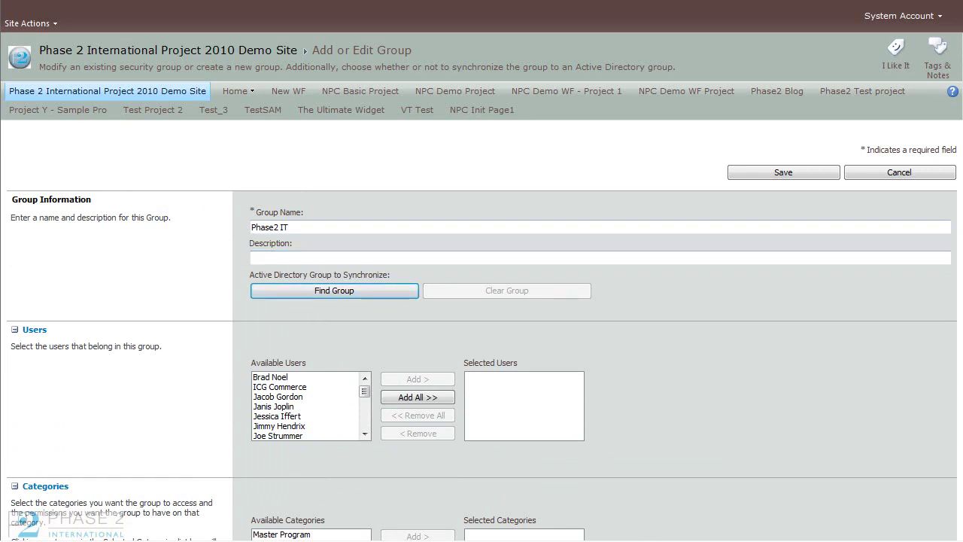
scroll(481, 285, "down", 2)
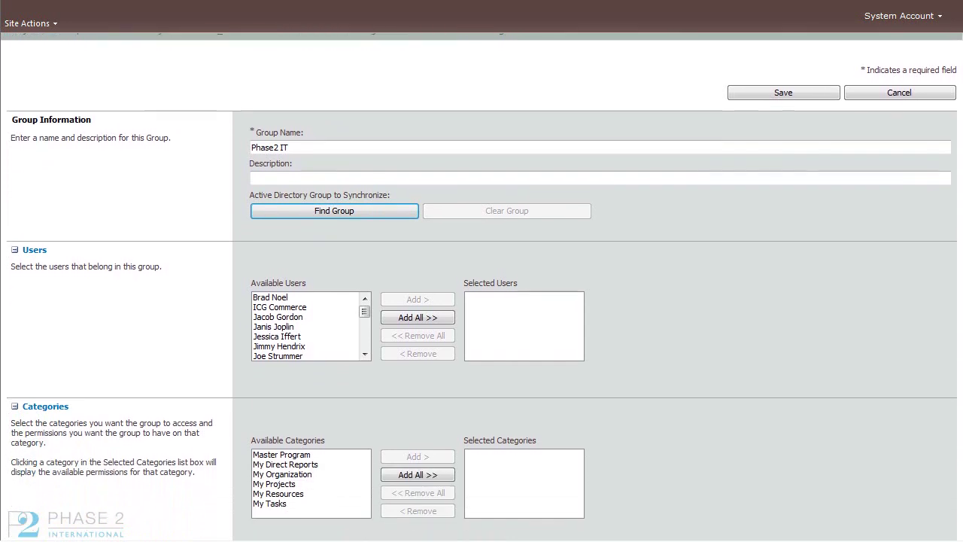
scroll(482, 285, "down", 1)
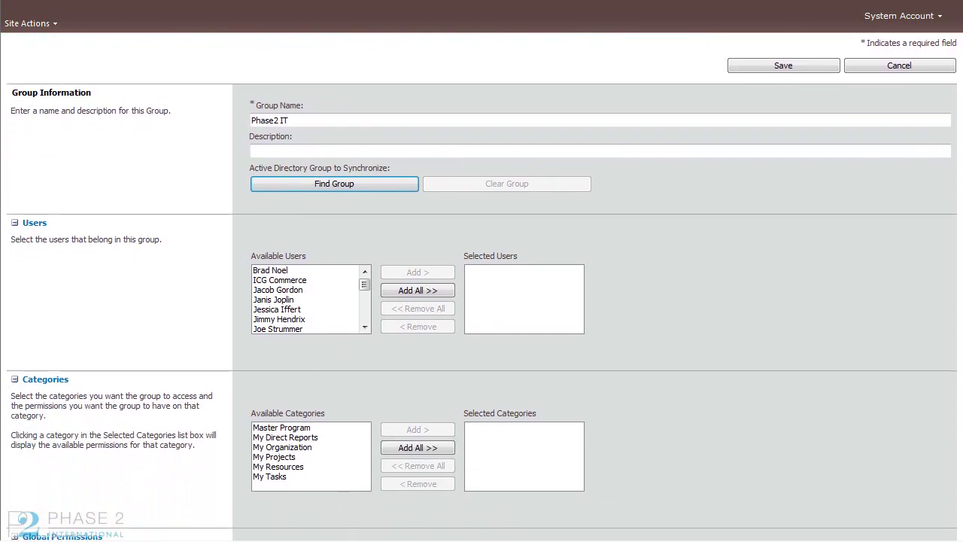
Step: Add five users from Available Users to the group's Selected Users
left_click(274, 270)
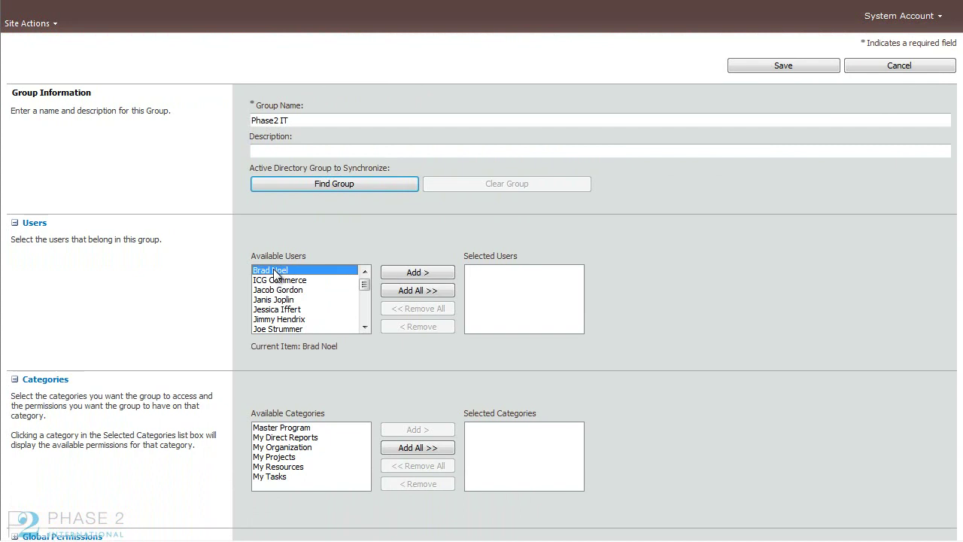
left_click(440, 273)
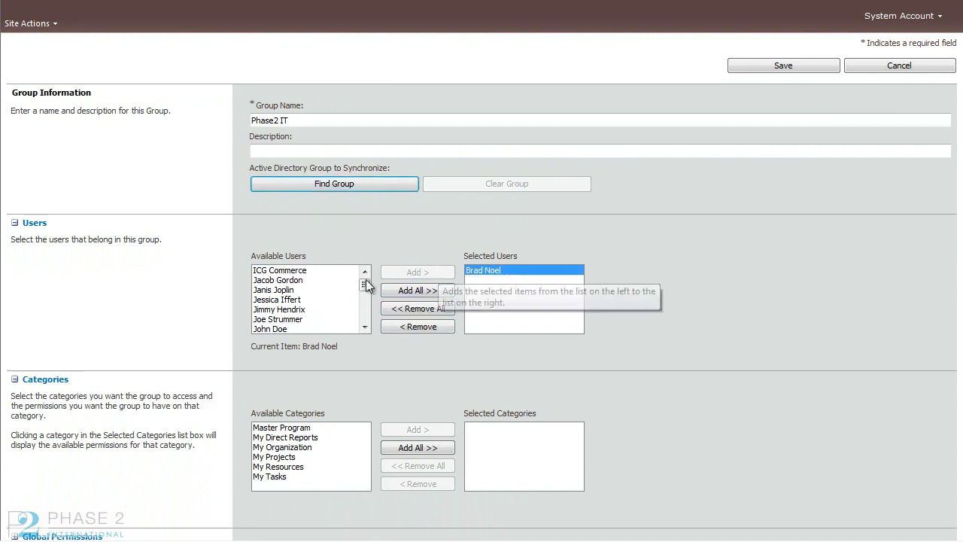
left_click(301, 291)
left_click(416, 272)
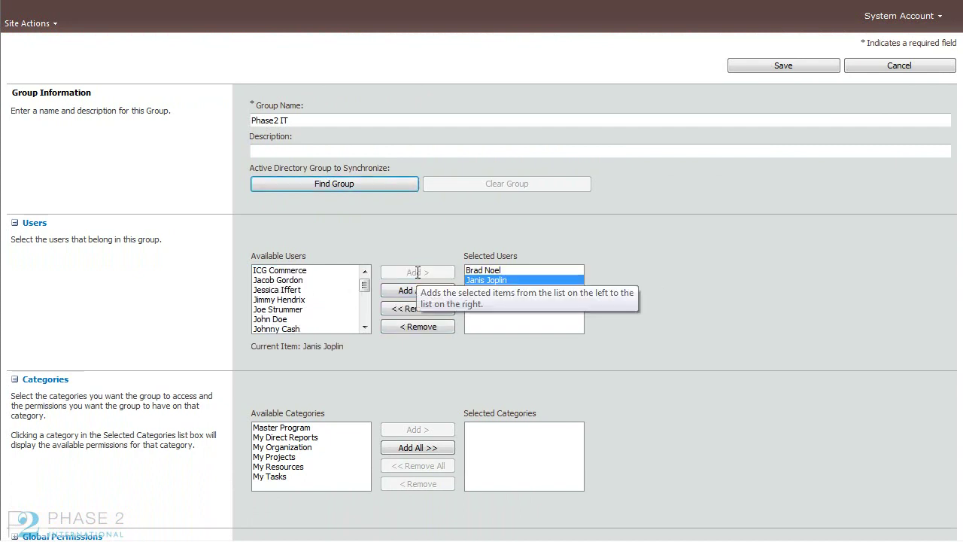
left_click(291, 290)
left_click(292, 300)
left_click(404, 273)
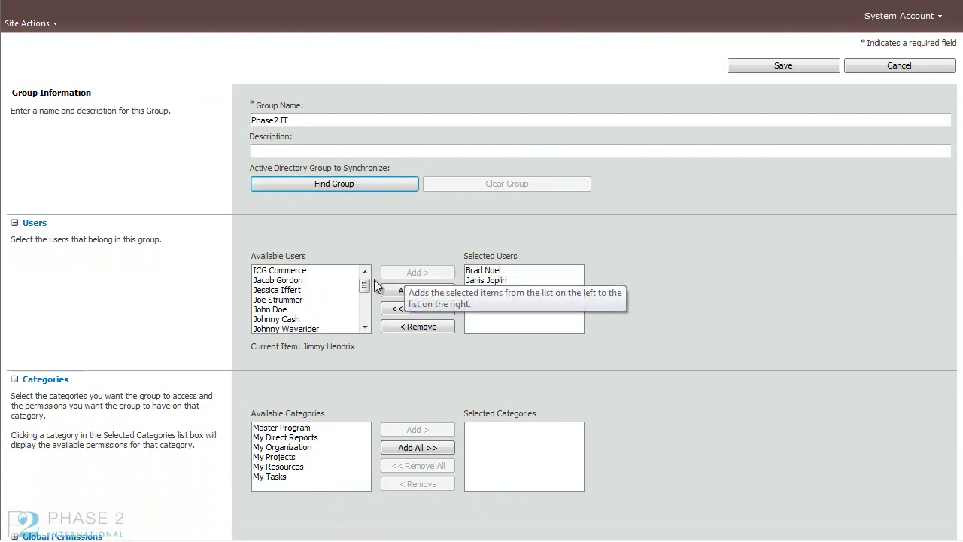
left_click(316, 300)
left_click(410, 272)
left_click(316, 309)
left_click(402, 273)
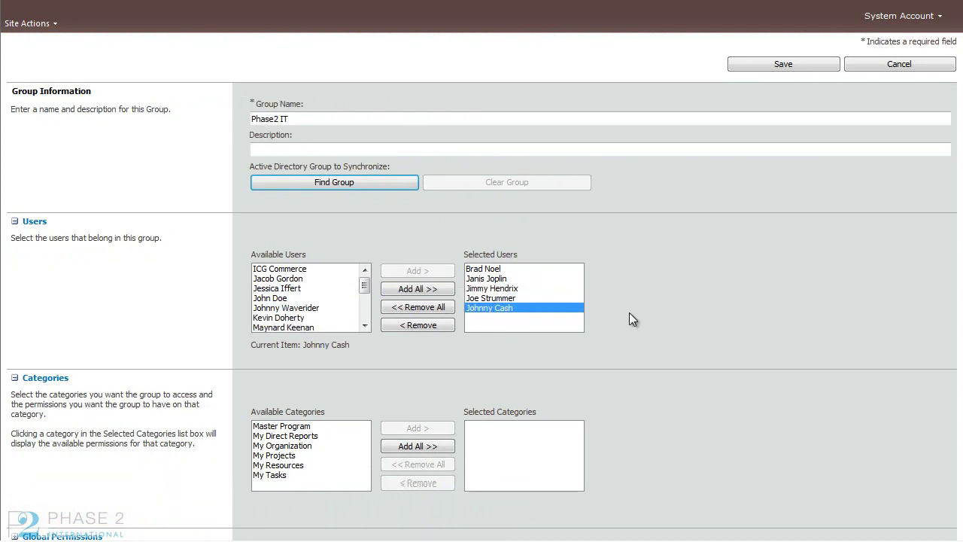
scroll(632, 317, "down", 2)
Step: Move all six categories, Master Program through My Tasks, into Selected Categories with Add All
left_click(293, 365)
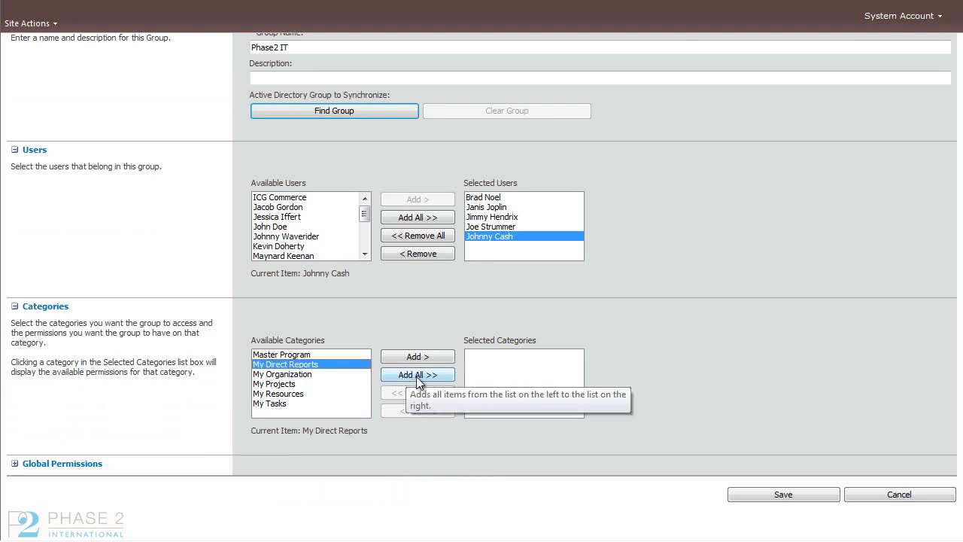
left_click(433, 375)
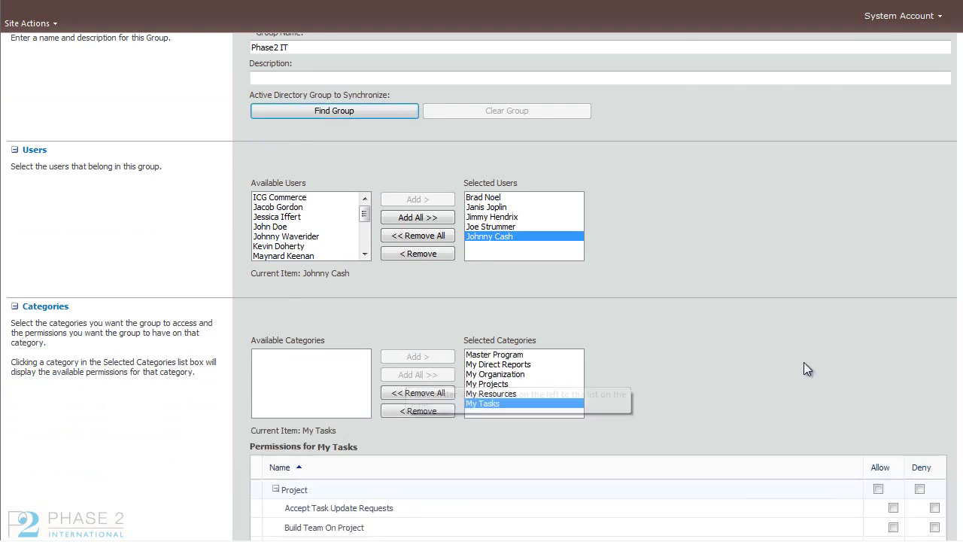
scroll(482, 286, "down", 5)
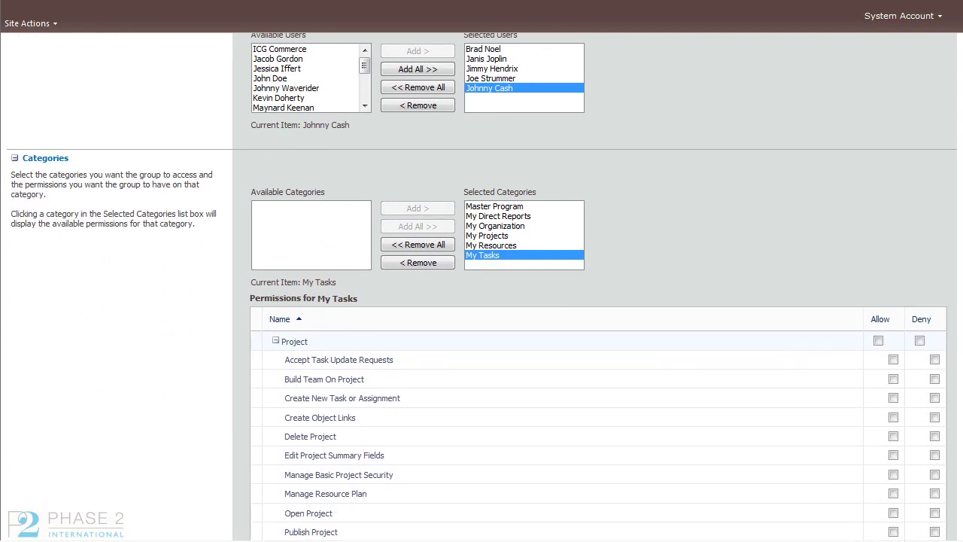
scroll(598, 286, "down", 2)
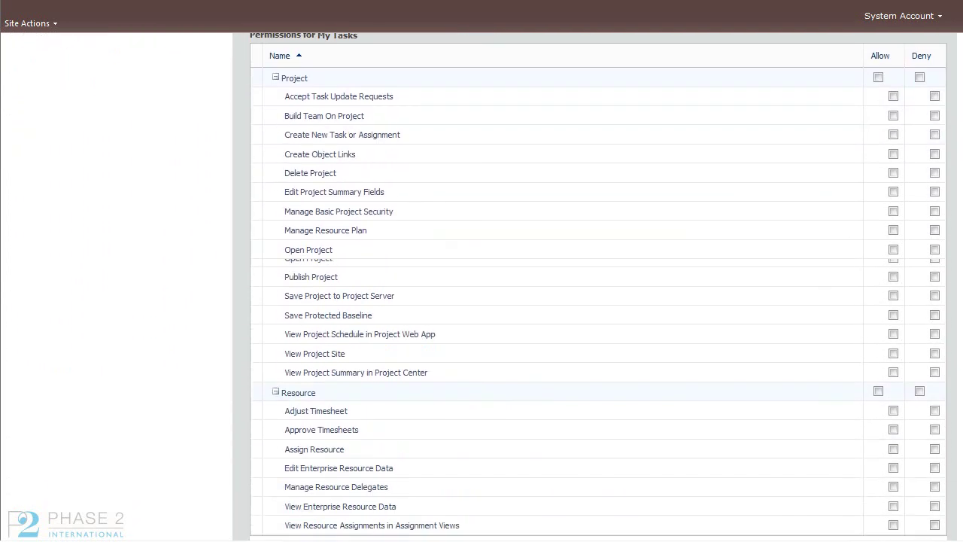
scroll(598, 286, "up", 3)
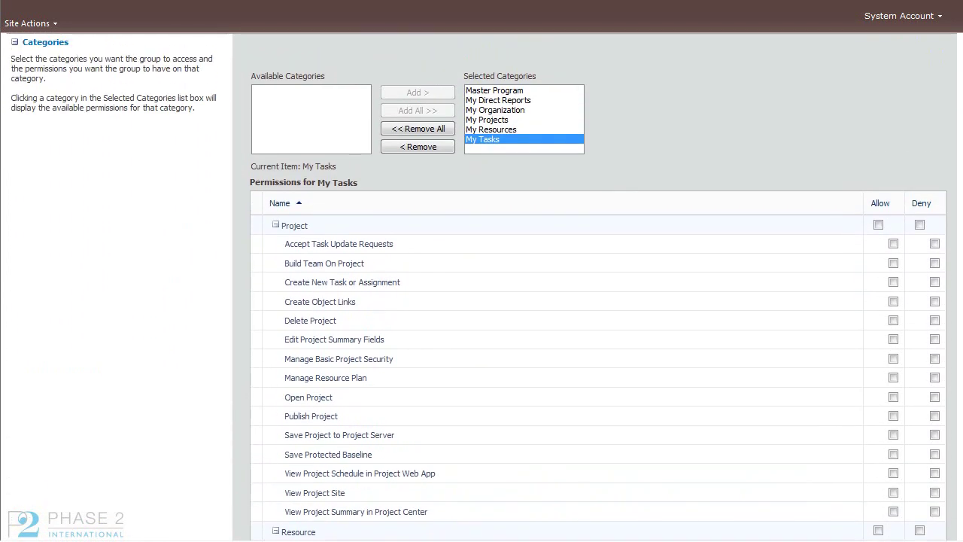
scroll(481, 286, "up", 2)
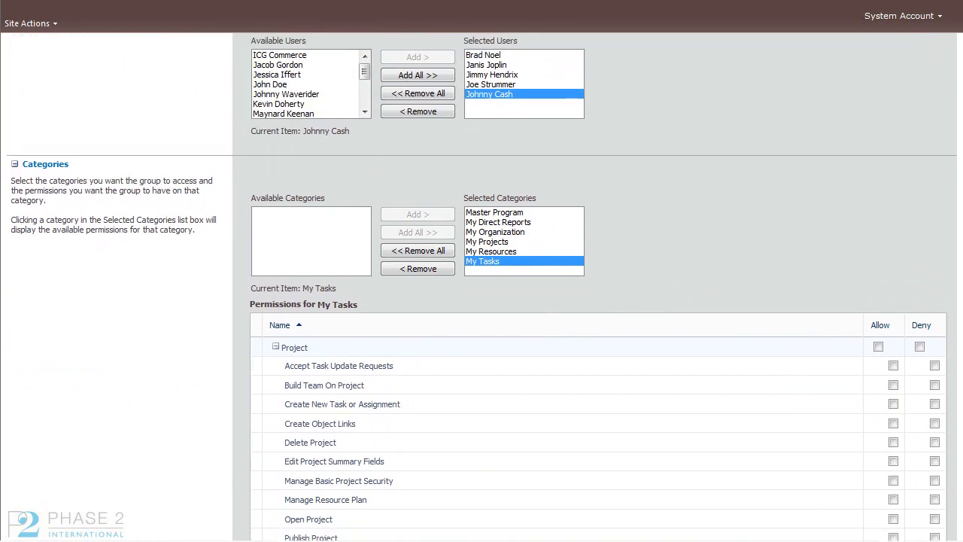
scroll(482, 286, "down", 6)
scroll(939, 488, "up", 1)
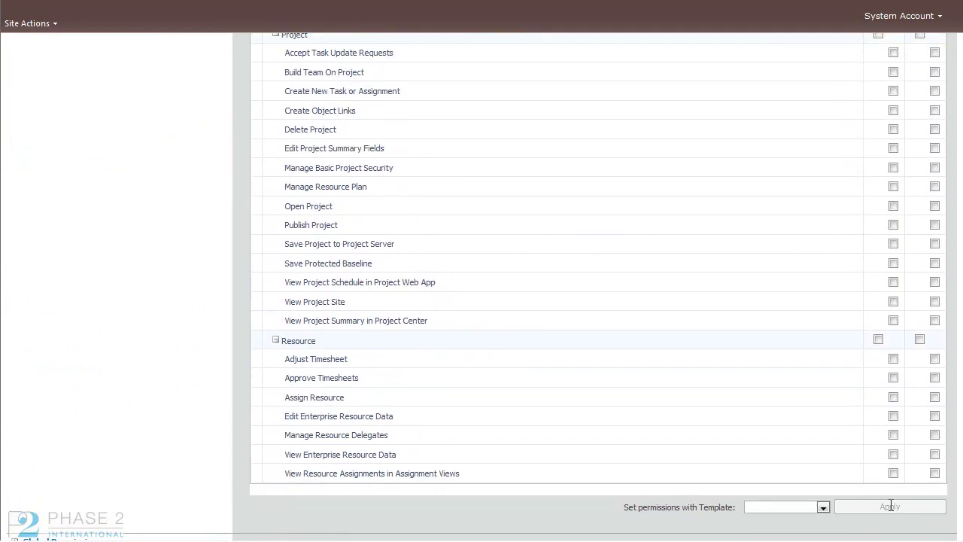
Step: Apply the Team Member permission template to the My Tasks category
left_click(823, 507)
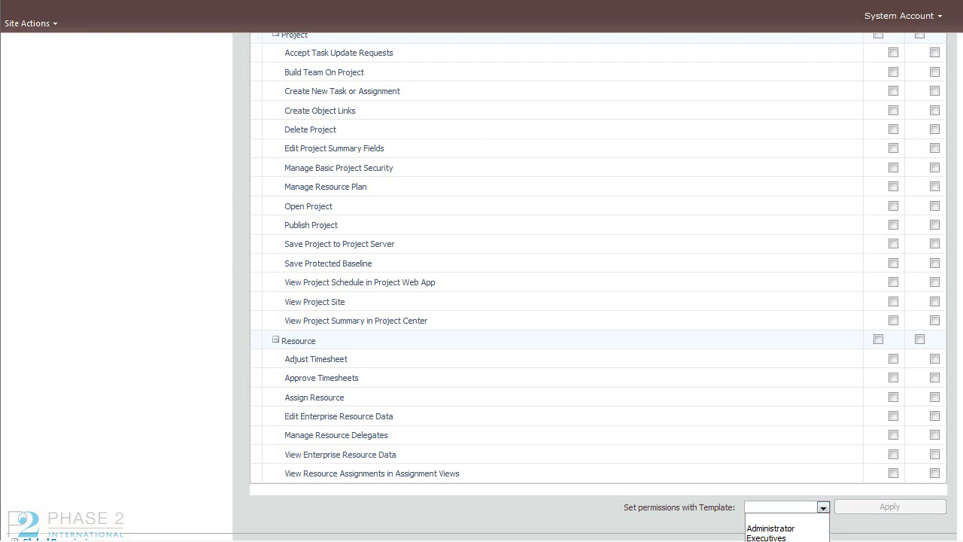
left_click(786, 540)
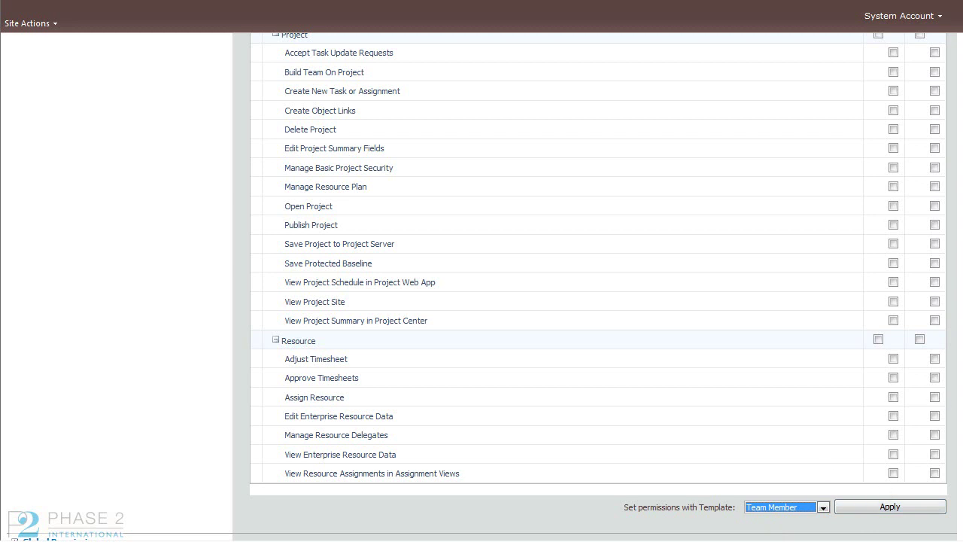
left_click(910, 512)
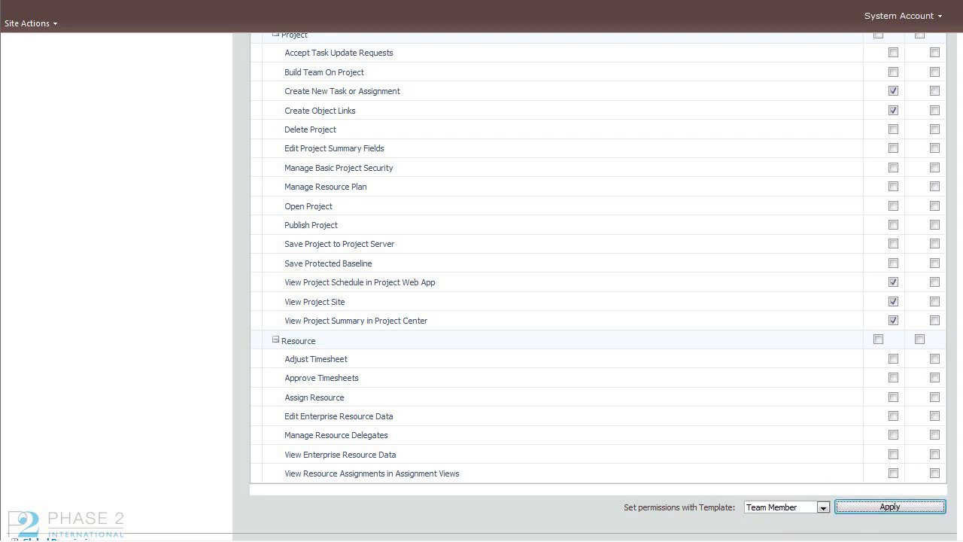
scroll(514, 186, "up", 3)
Step: Apply Team Member permissions to My Resources and My Projects, then expand Global Permissions
left_click(510, 158)
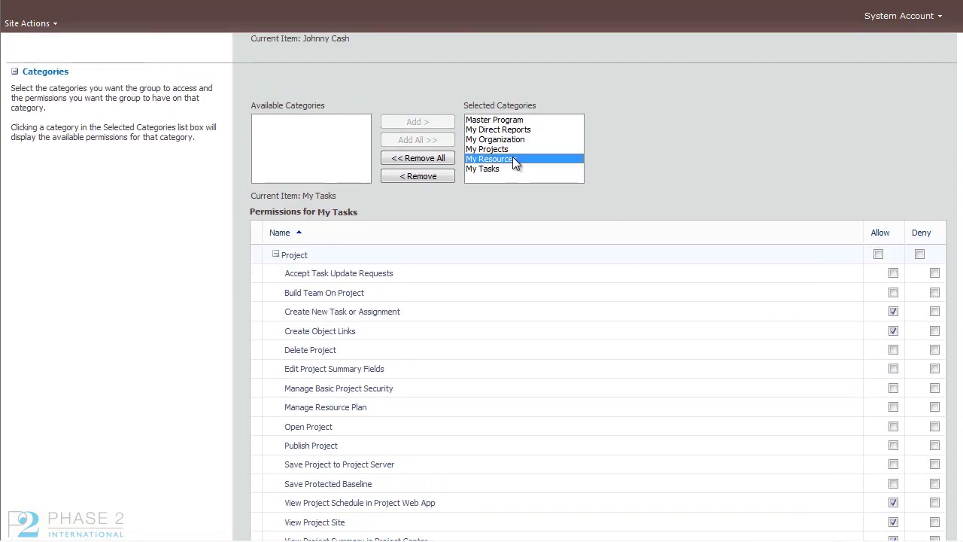
scroll(510, 158, "down", 3)
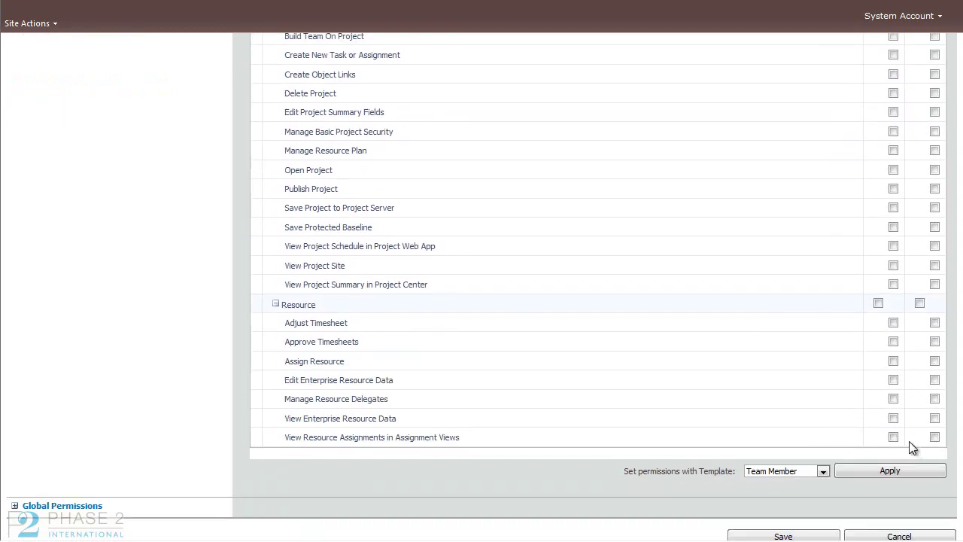
left_click(901, 472)
scroll(621, 256, "up", 3)
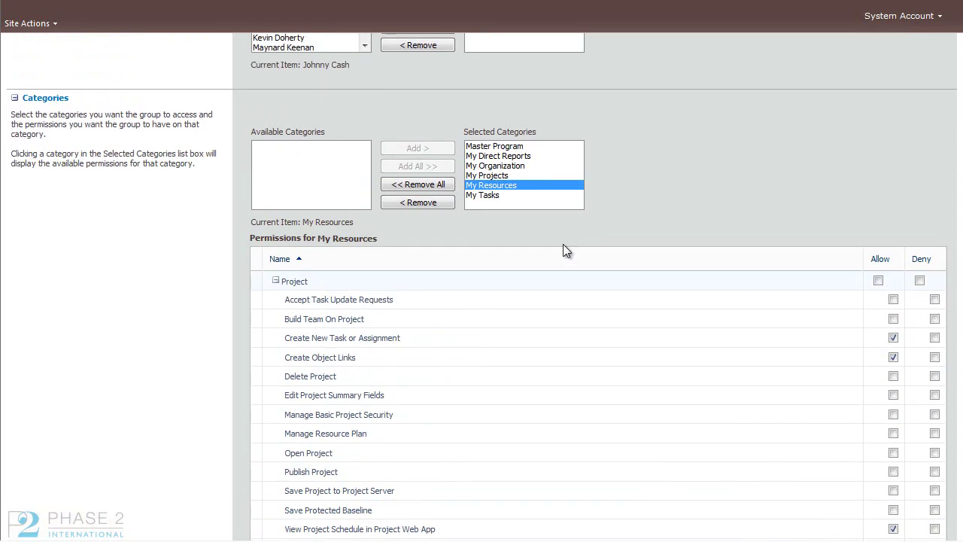
left_click(481, 175)
scroll(957, 331, "down", 5)
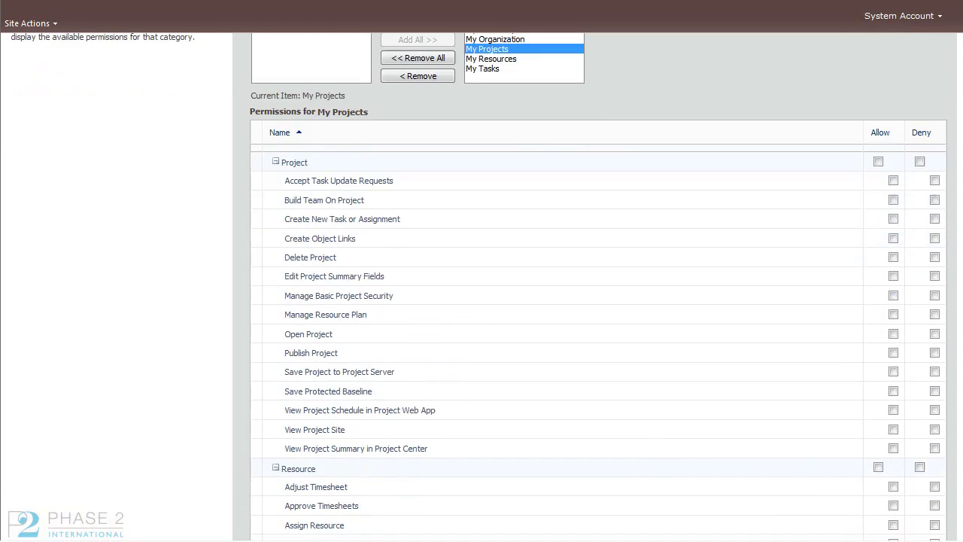
left_click(912, 460)
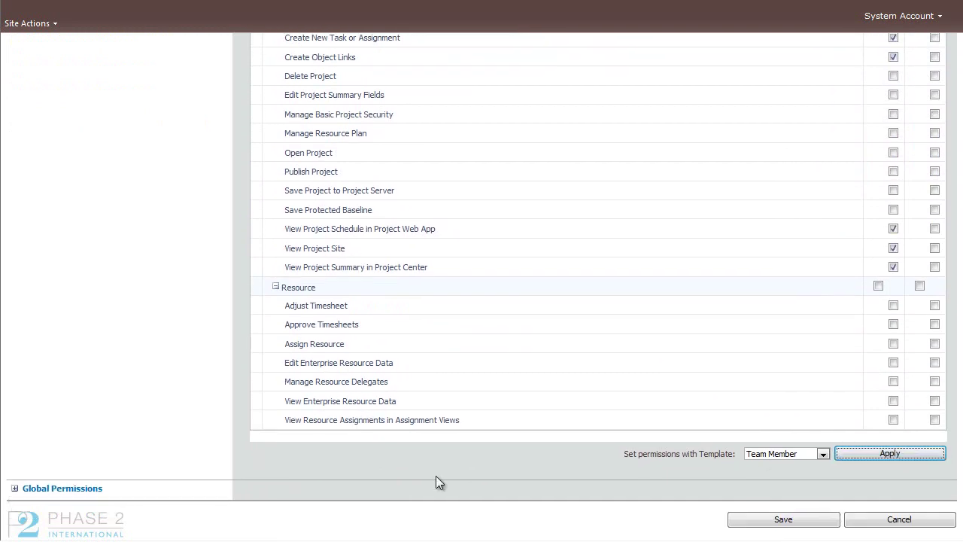
left_click(14, 488)
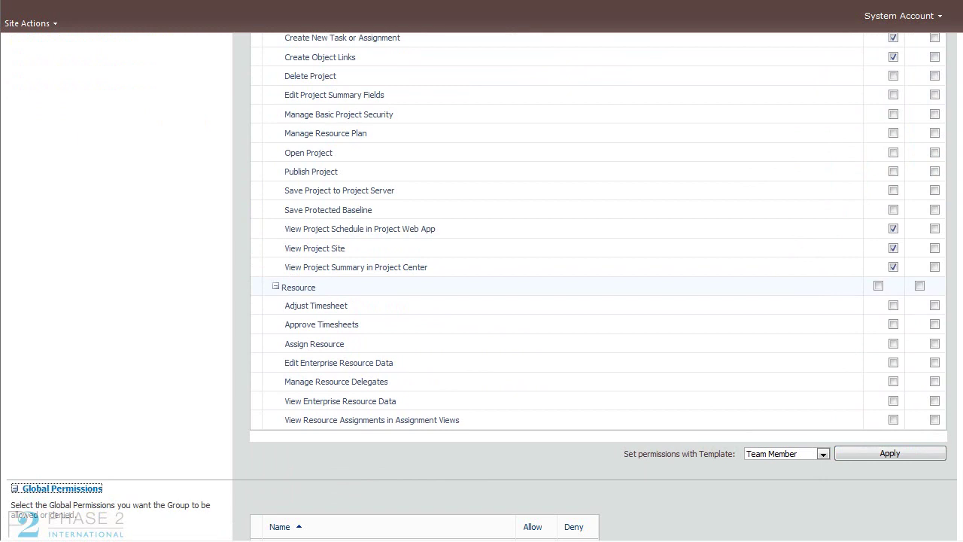
scroll(125, 203, "down", 5)
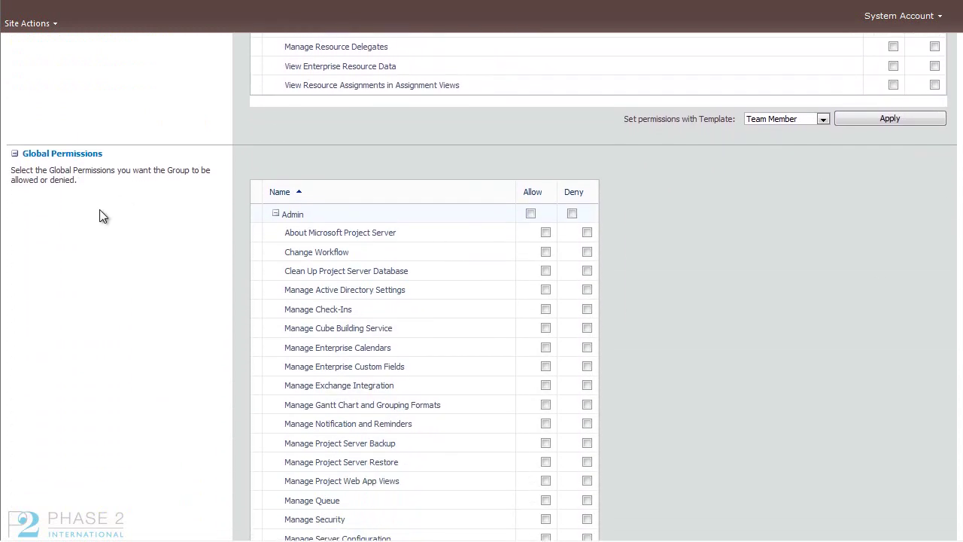
Step: Apply the Team Member template to the group's global permissions, allowing View Timesheets
left_click(15, 154)
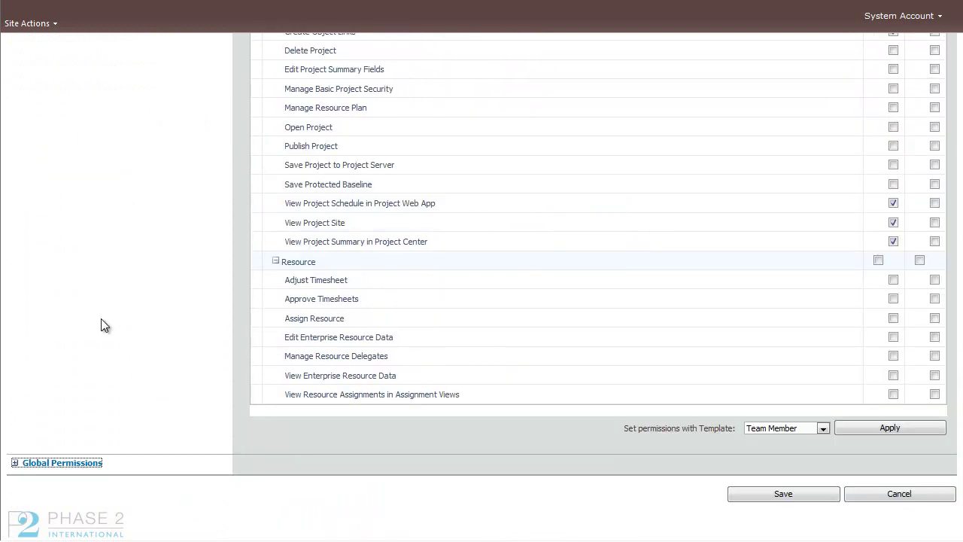
left_click(14, 463)
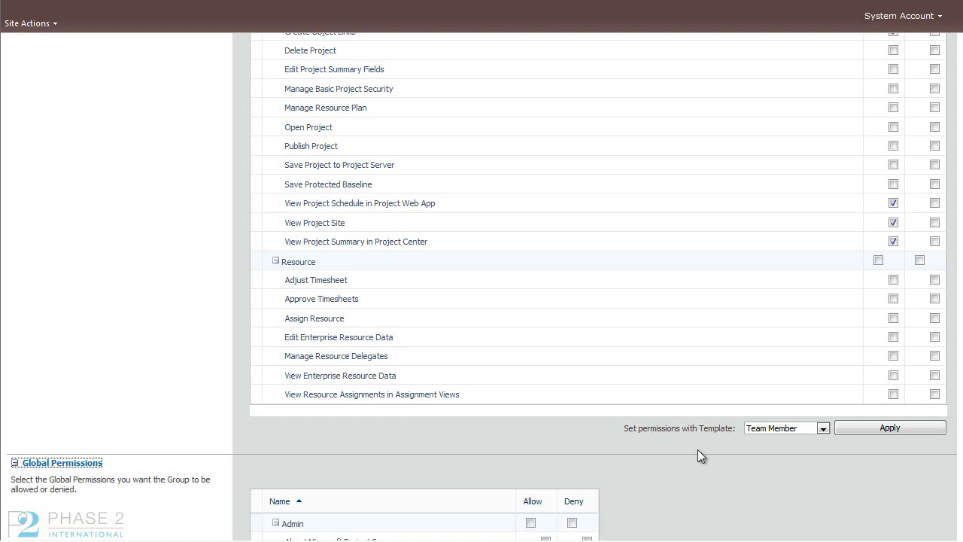
scroll(958, 452, "down", 15)
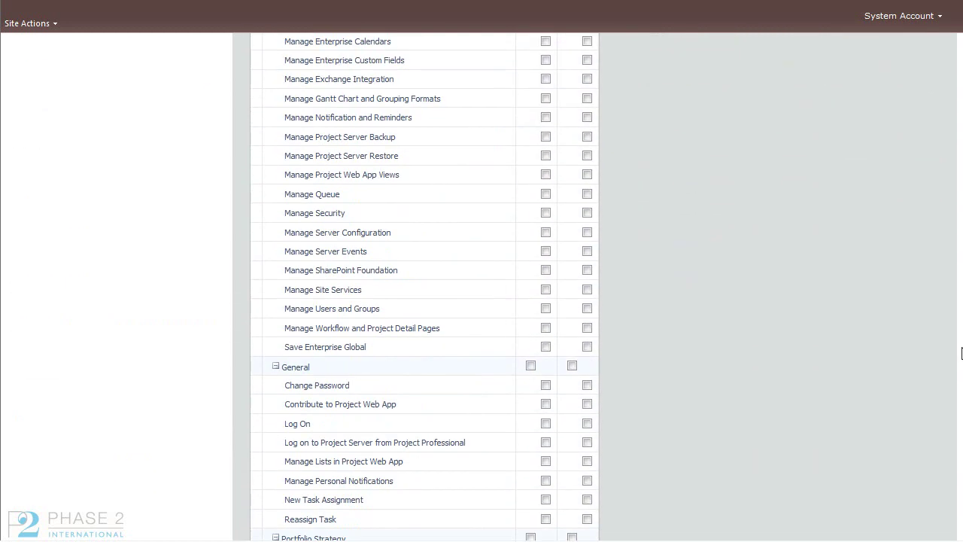
scroll(959, 452, "down", 5)
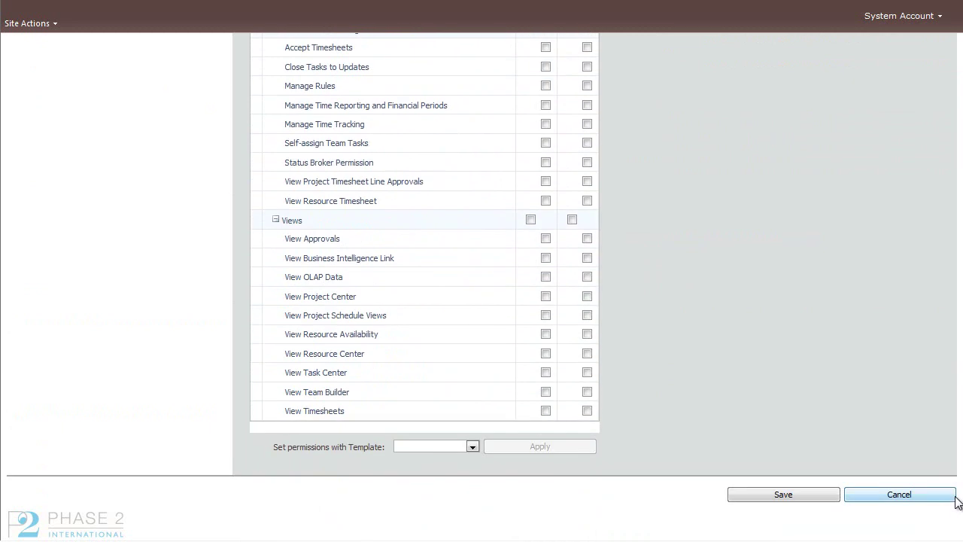
left_click(472, 448)
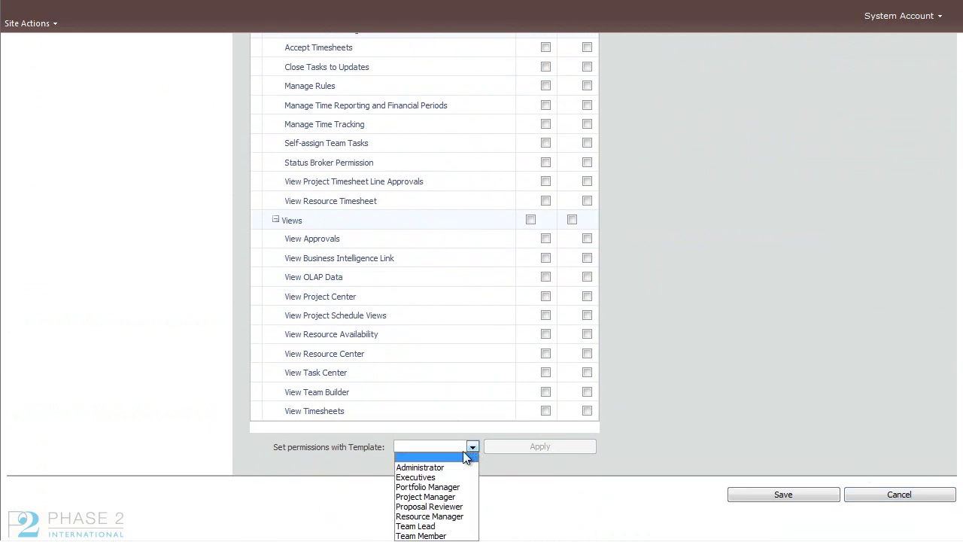
left_click(438, 536)
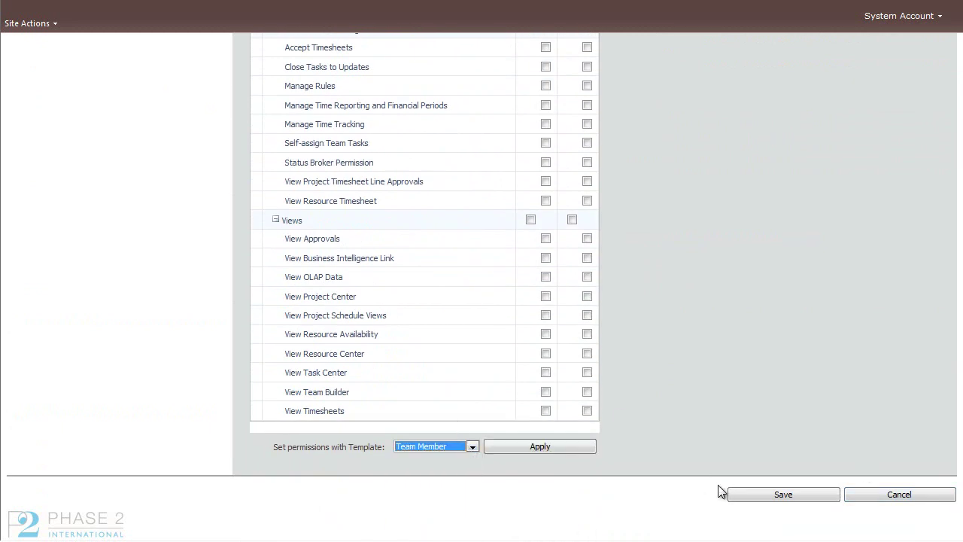
left_click(521, 447)
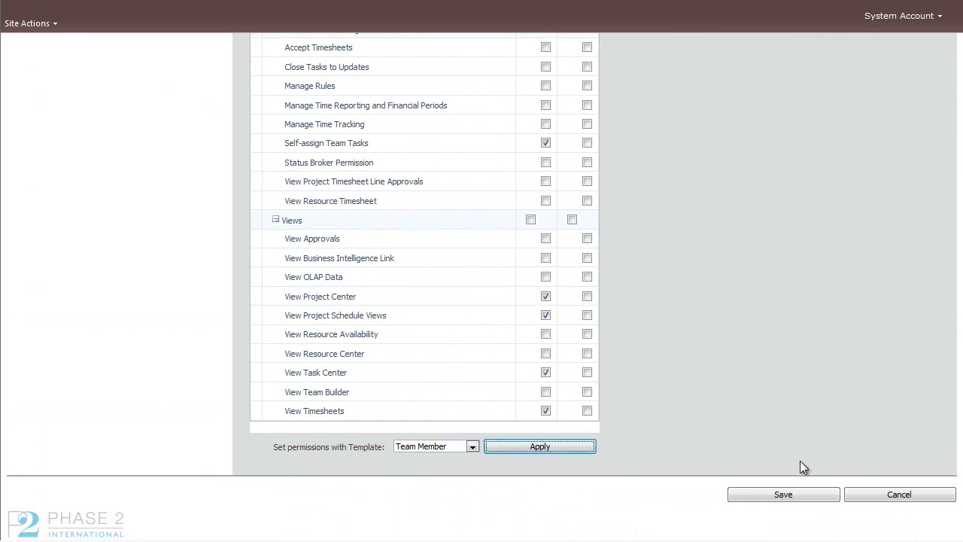
Step: Save the Phase2 IT group and open Manage Categories under Security
left_click(803, 494)
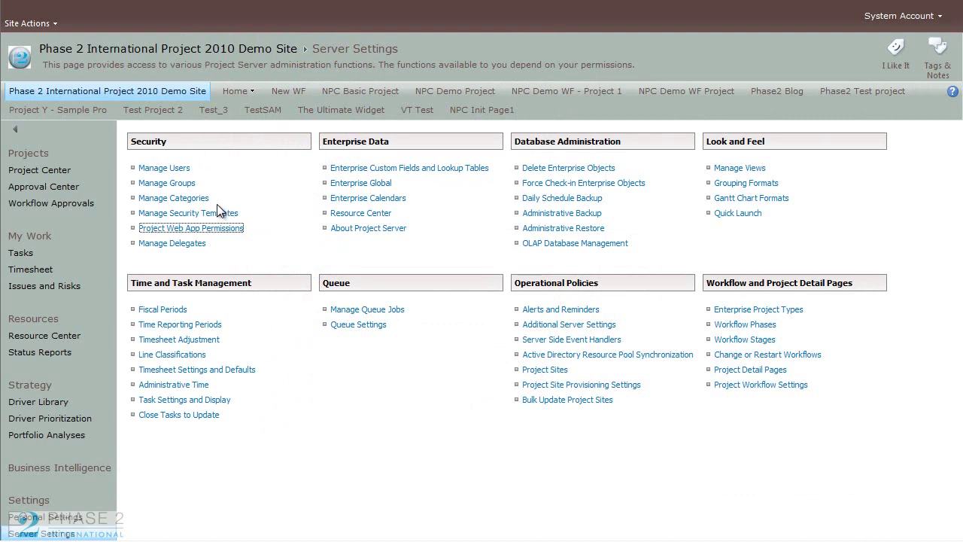
left_click(193, 201)
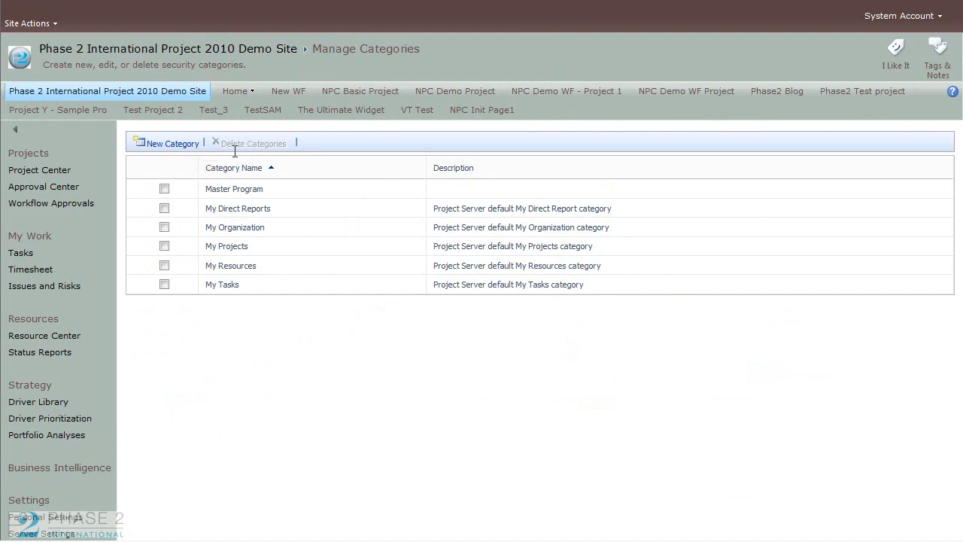
left_click(164, 190)
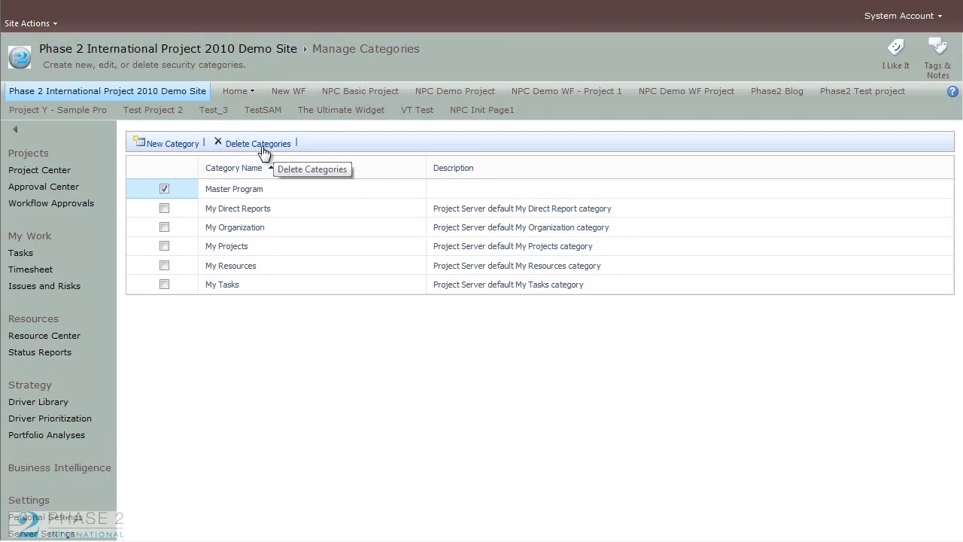
left_click(164, 189)
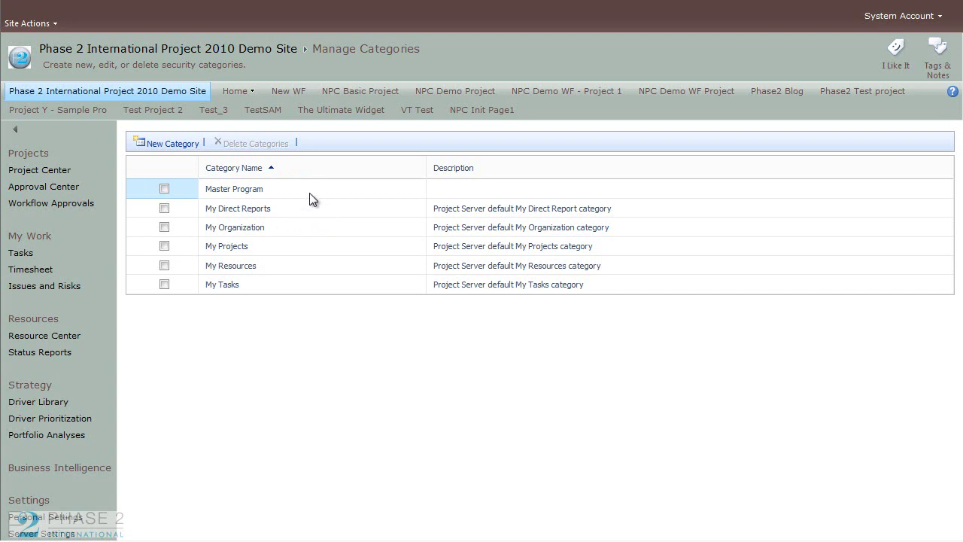
Step: Create a new security category named Phase2 and scroll to Users and Groups
left_click(176, 143)
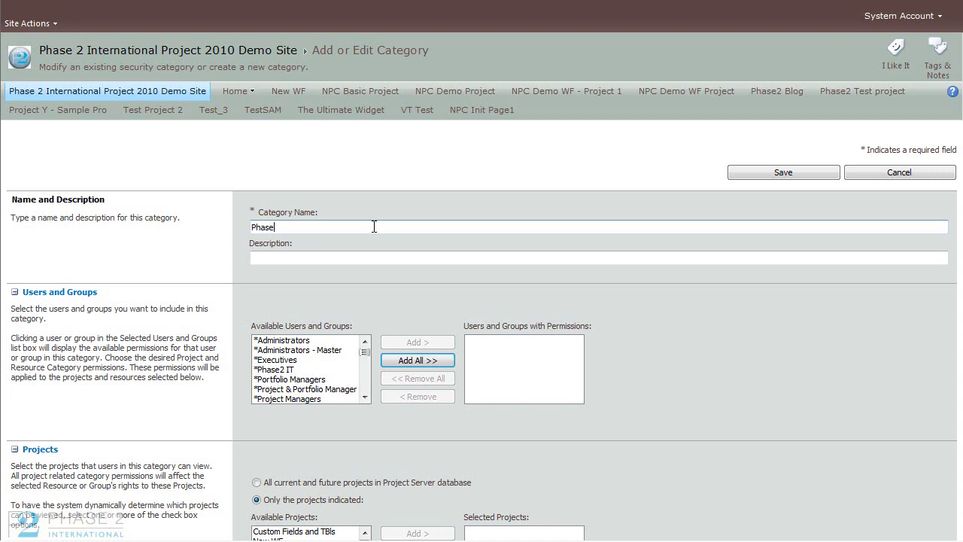
left_click(373, 257)
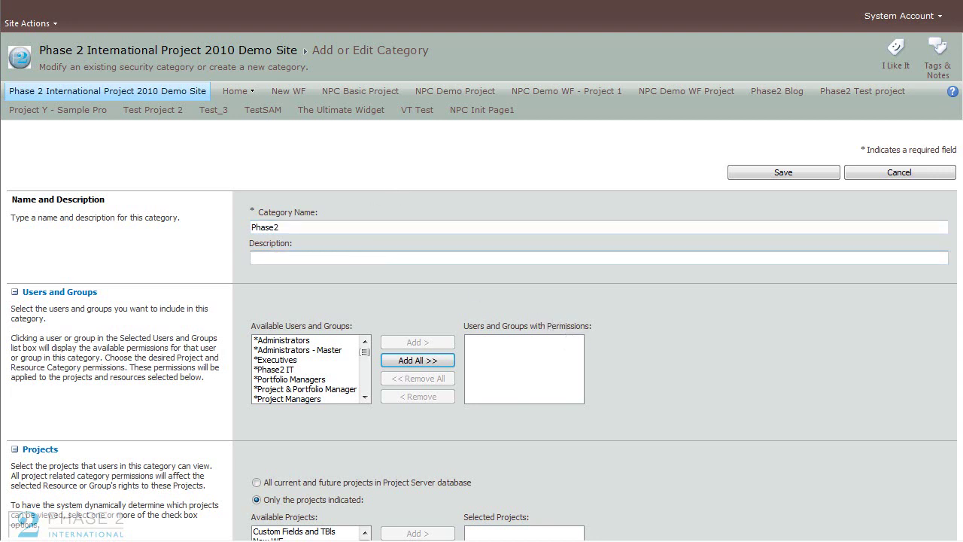
scroll(560, 319, "down", 2)
scroll(559, 319, "down", 5)
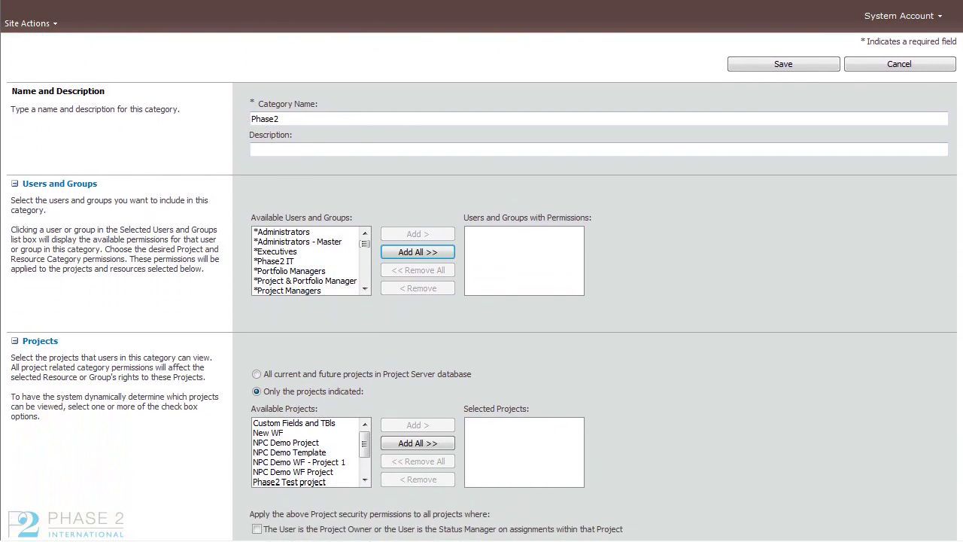
scroll(819, 305, "down", 1)
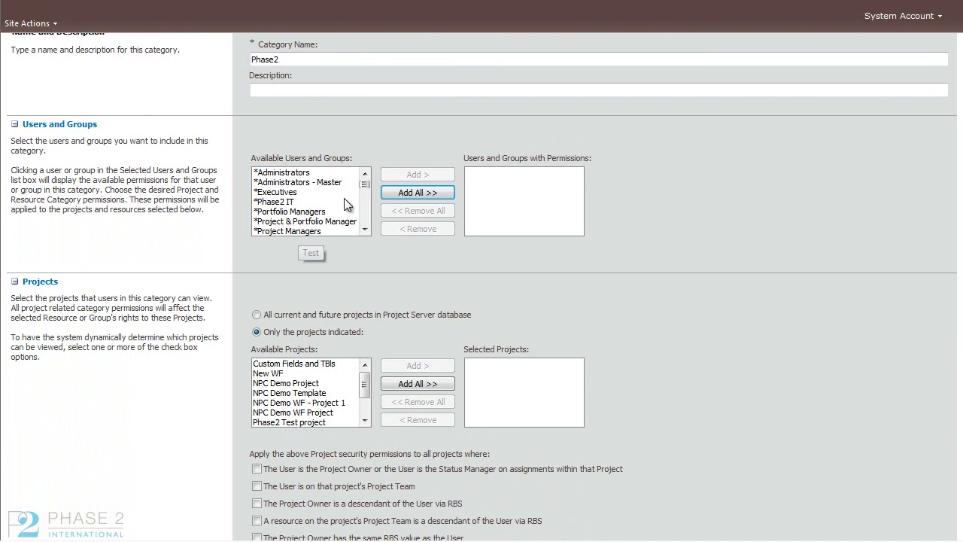
scroll(363, 200, "down", 3)
left_click_drag(363, 200, 371, 190)
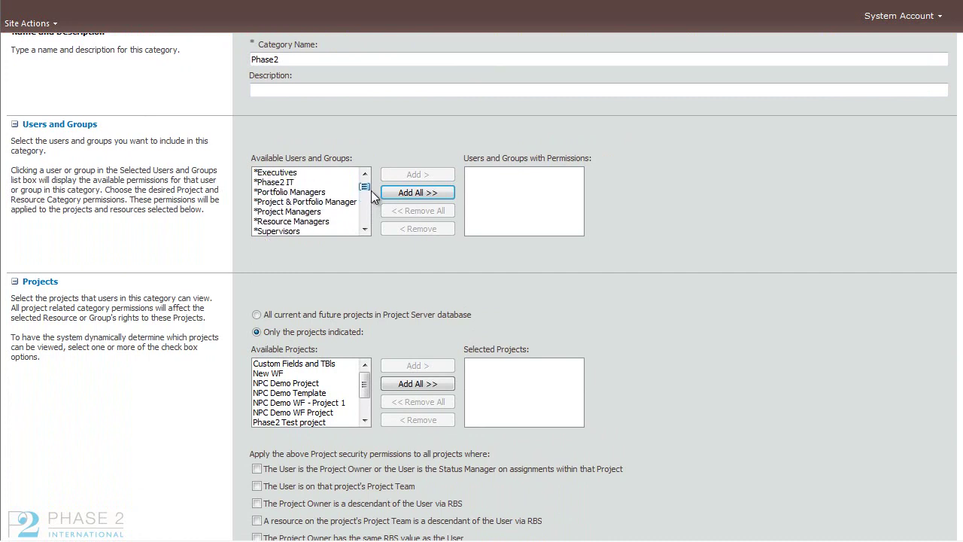
Step: Add the Phase2 IT group to the category's users and groups with permissions
left_click(282, 183)
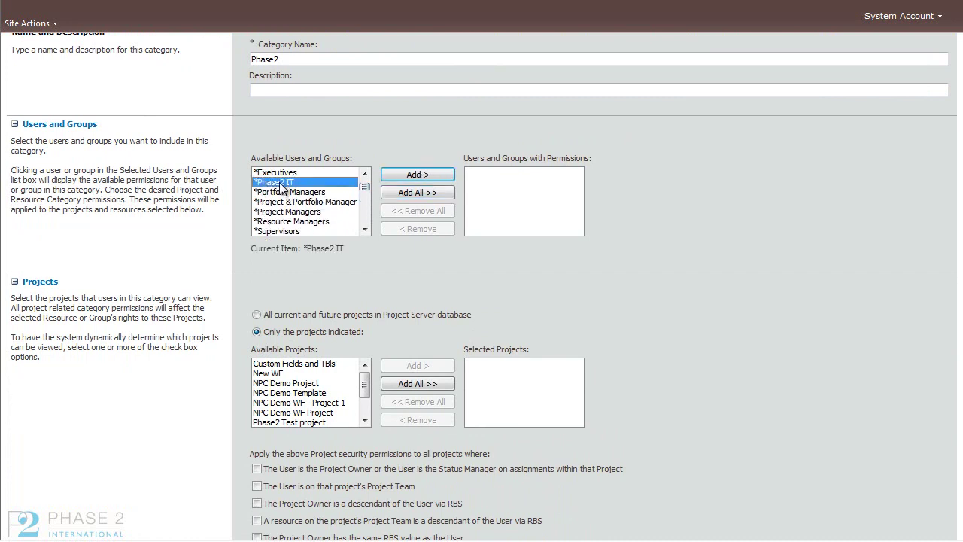
left_click(408, 174)
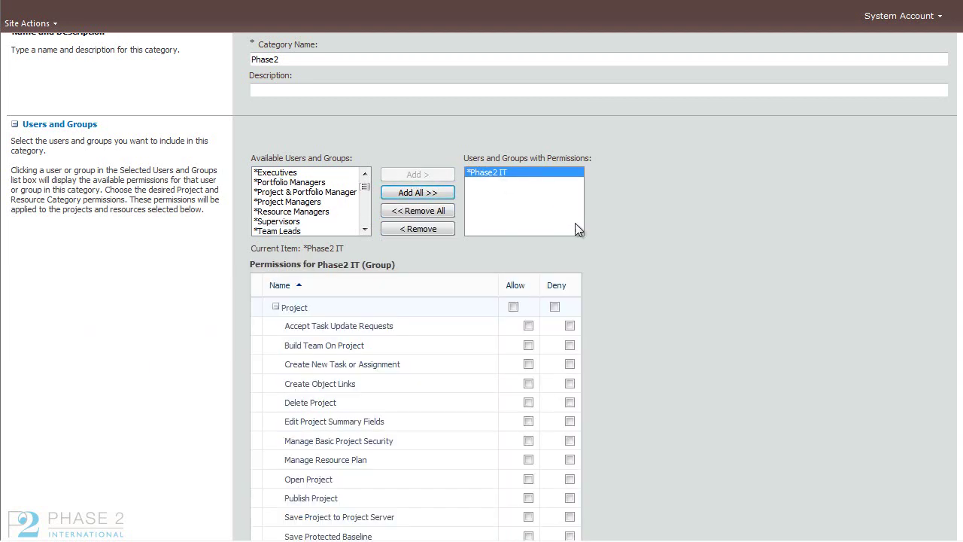
scroll(482, 285, "down", 8)
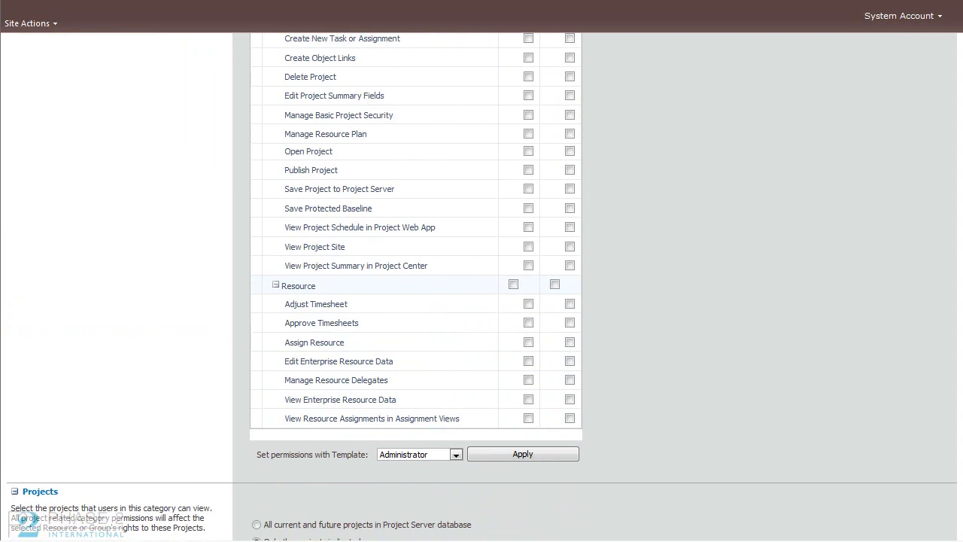
scroll(481, 286, "up", 4)
Step: Apply the Team Member permission template to Phase2 IT in this category
scroll(418, 286, "down", 1)
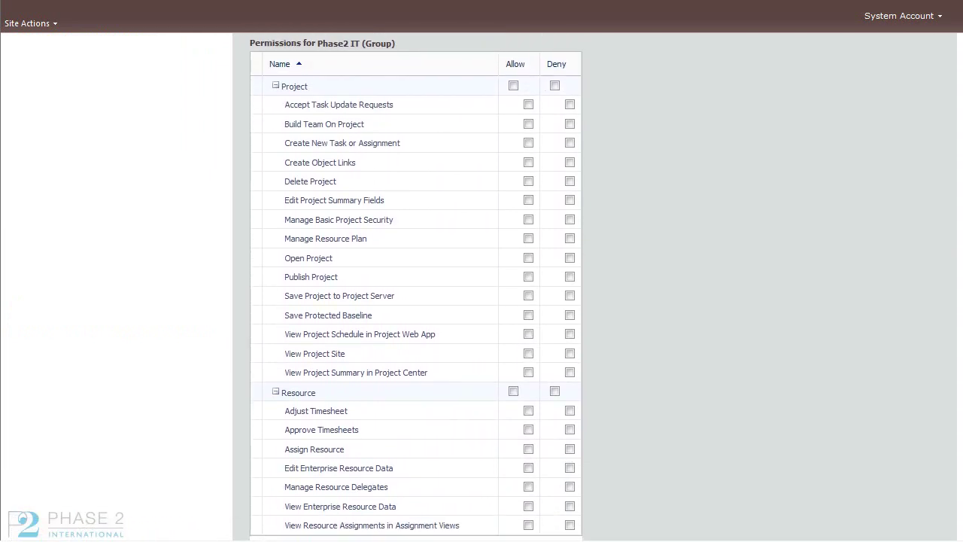
scroll(405, 466, "down", 2)
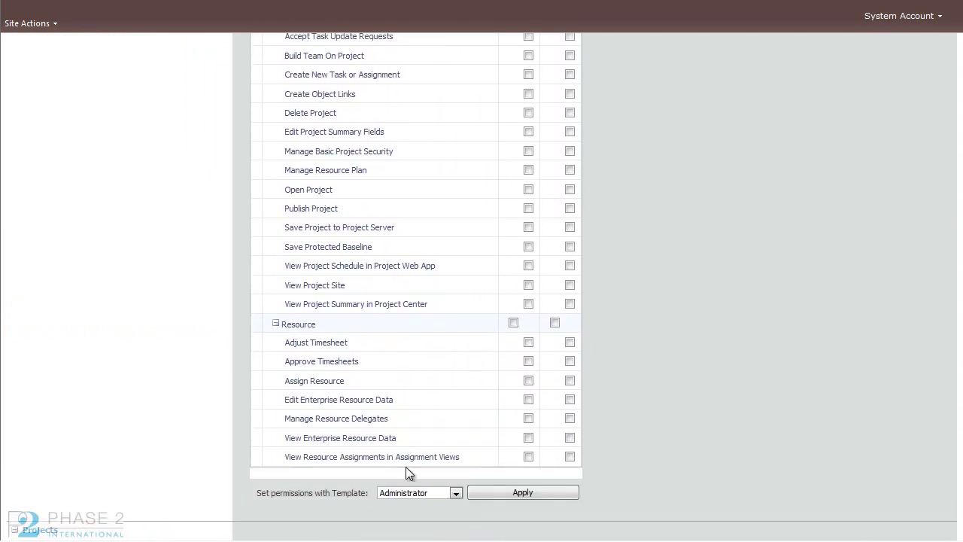
left_click(455, 493)
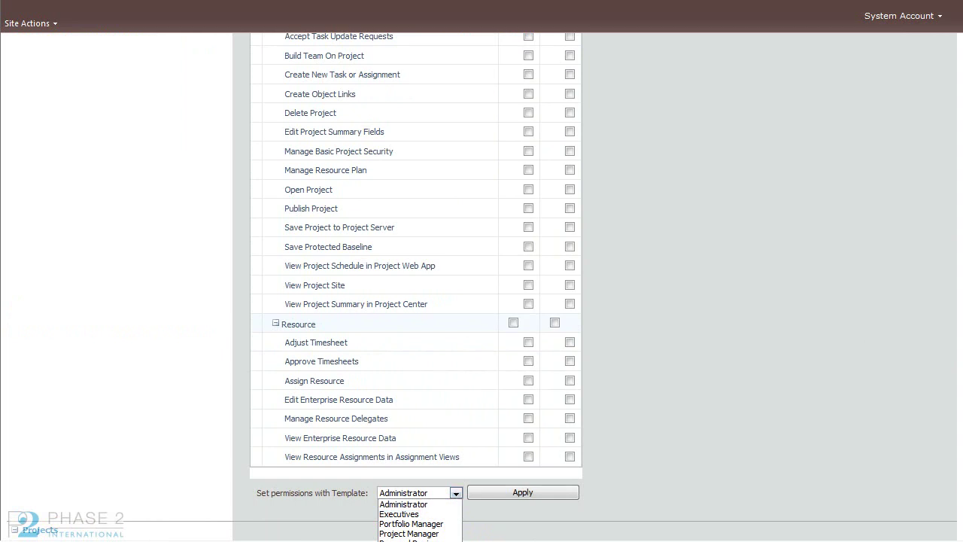
left_click(410, 541)
left_click(502, 489)
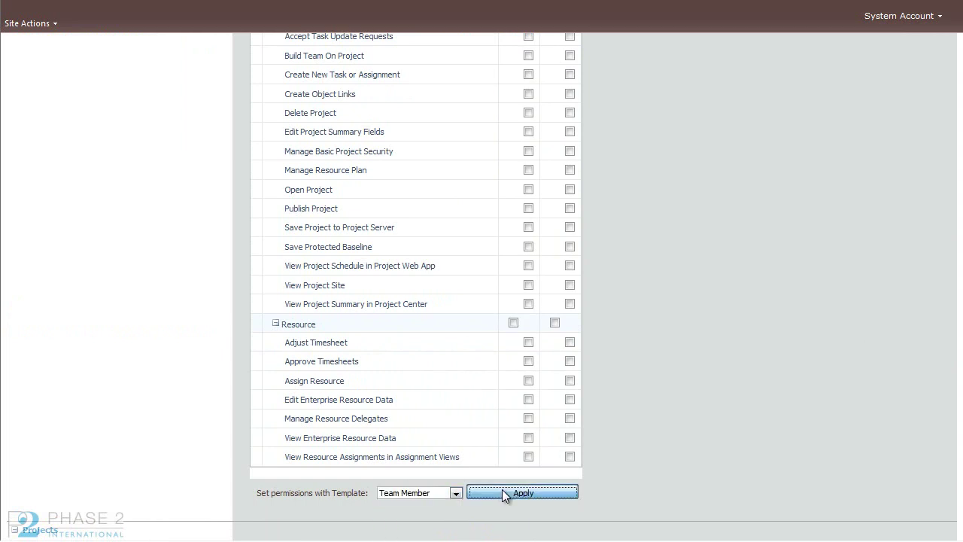
scroll(944, 342, "down", 4)
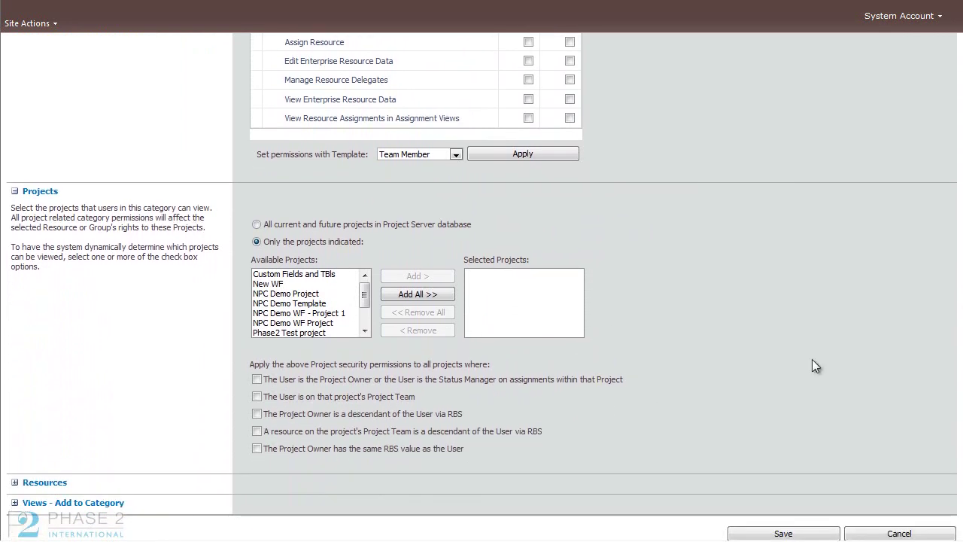
Step: Make the Phase2 category cover all current and future projects in the Project Server database
left_click(279, 284)
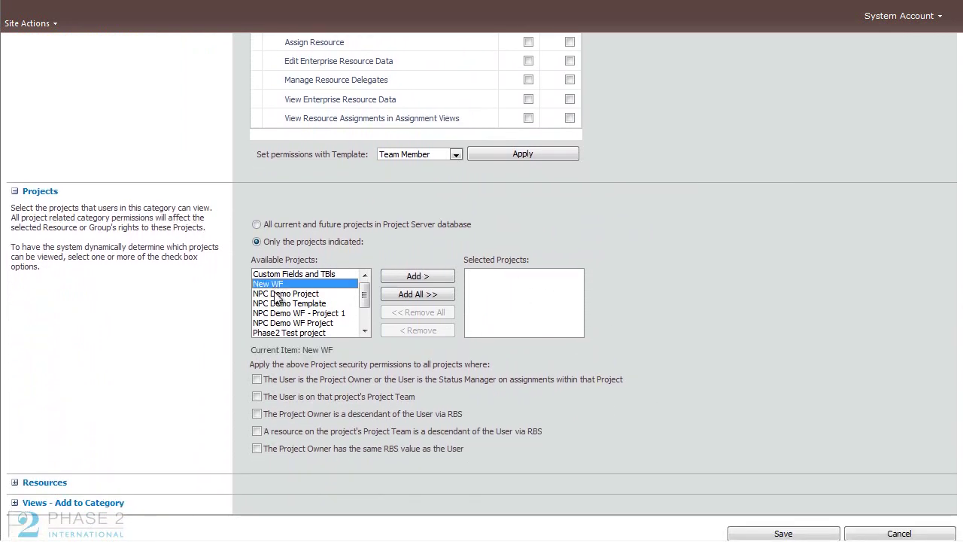
left_click(281, 293)
left_click(283, 305)
left_click_drag(363, 299, 365, 300)
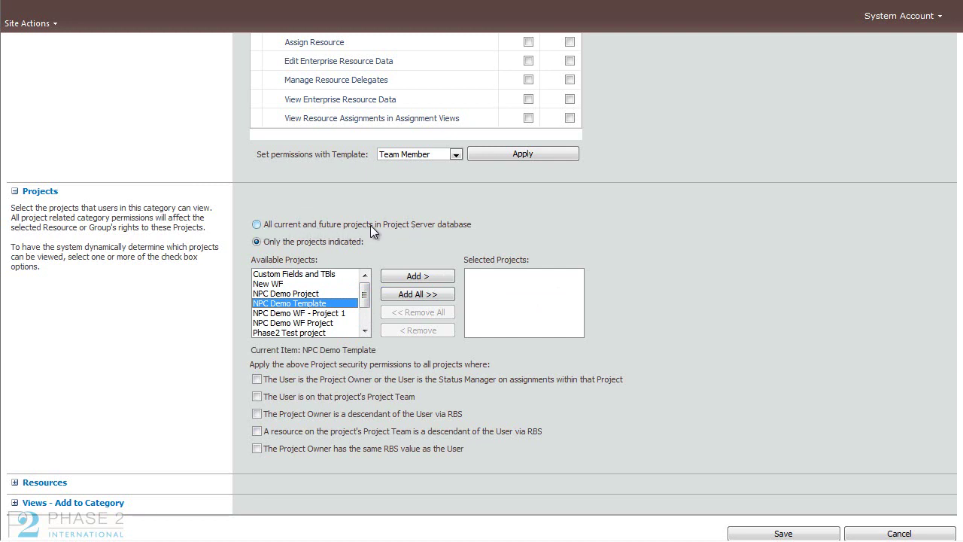
left_click(257, 225)
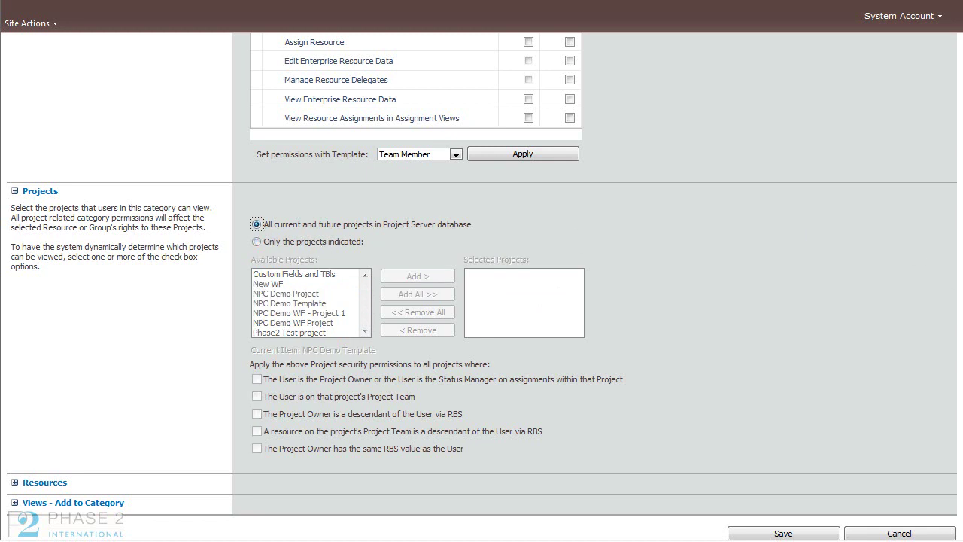
scroll(482, 301, "down", 2)
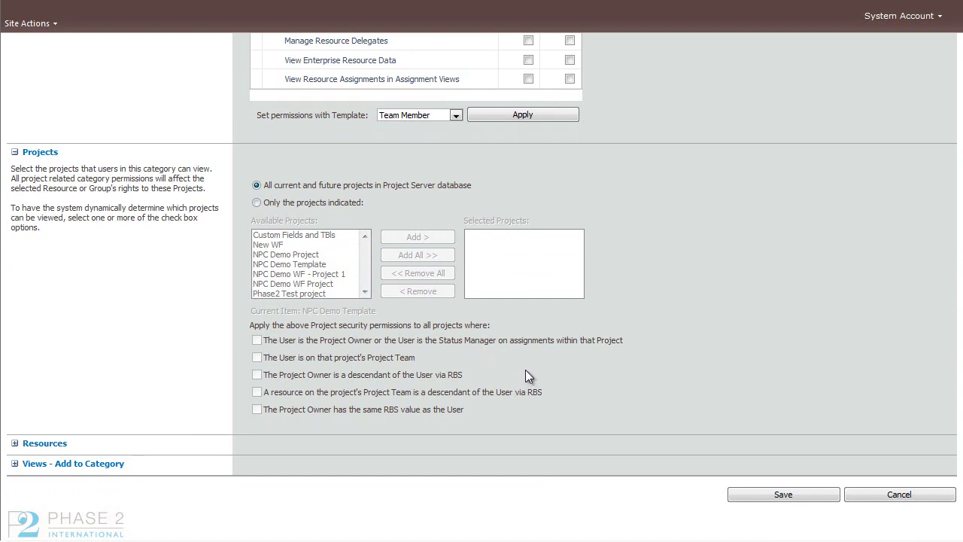
Step: Expand the Resources and Views sections of the Phase2 category
left_click(14, 443)
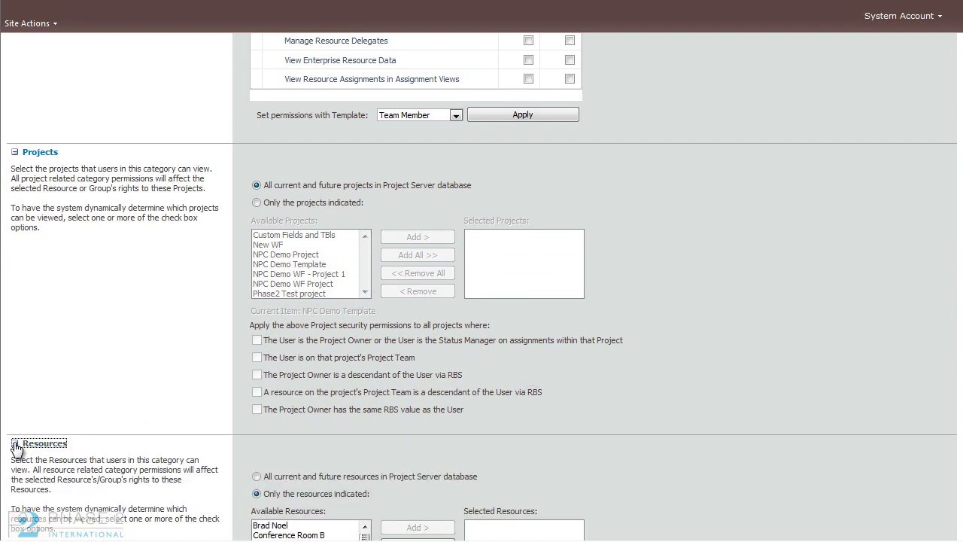
scroll(158, 420, "down", 3)
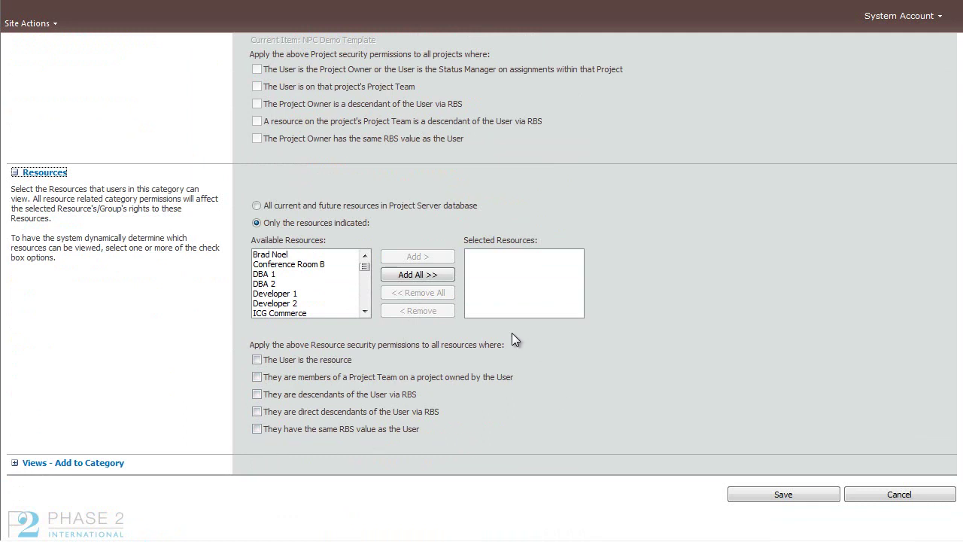
left_click(14, 463)
scroll(58, 453, "down", 3)
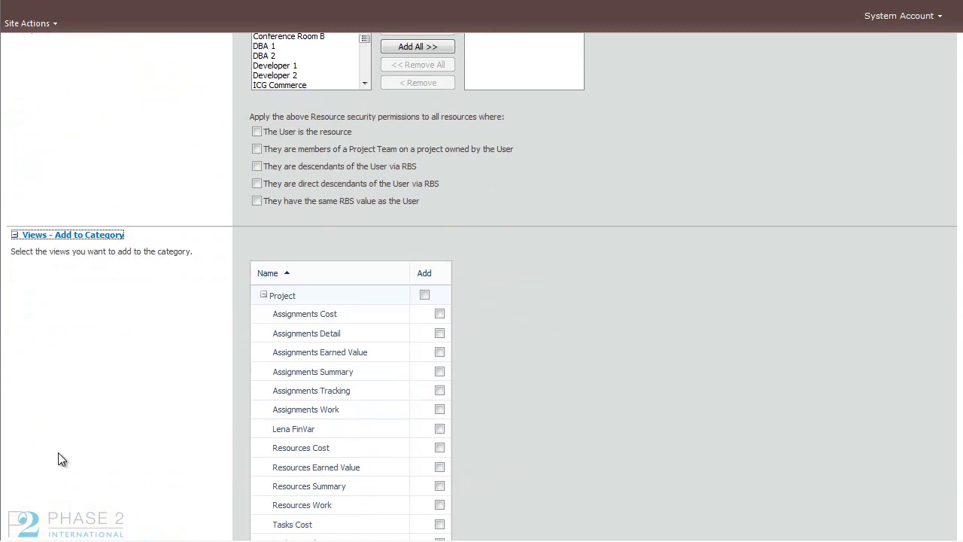
scroll(58, 452, "down", 2)
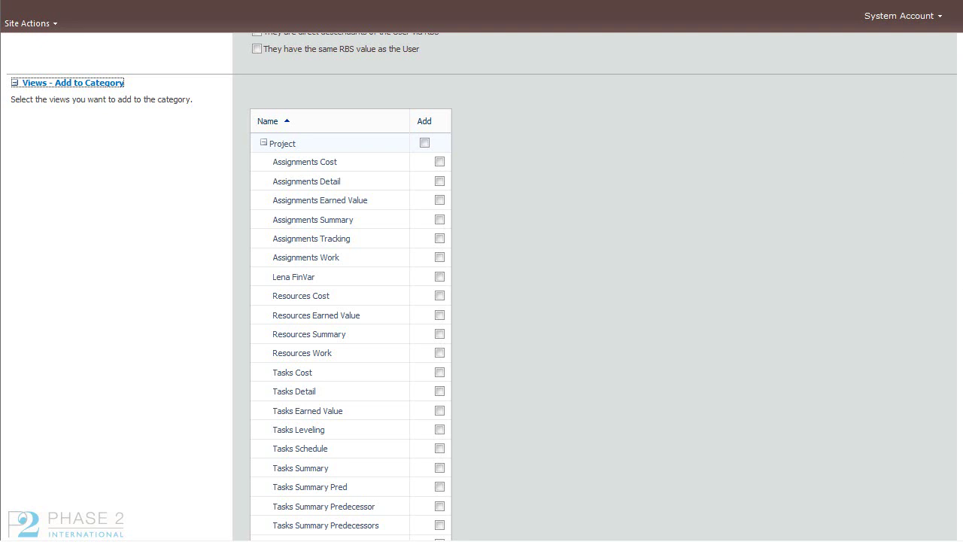
scroll(481, 287, "down", 1)
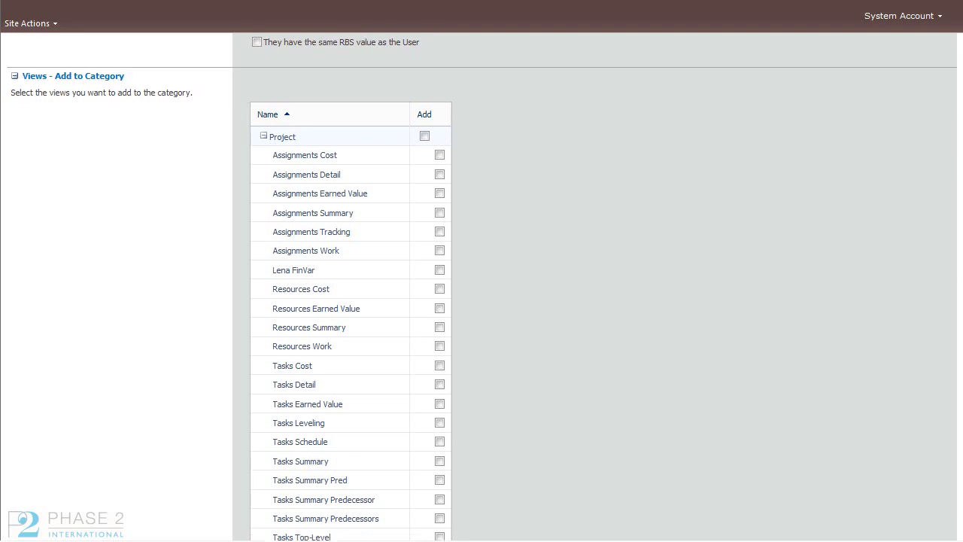
scroll(481, 288, "down", 1)
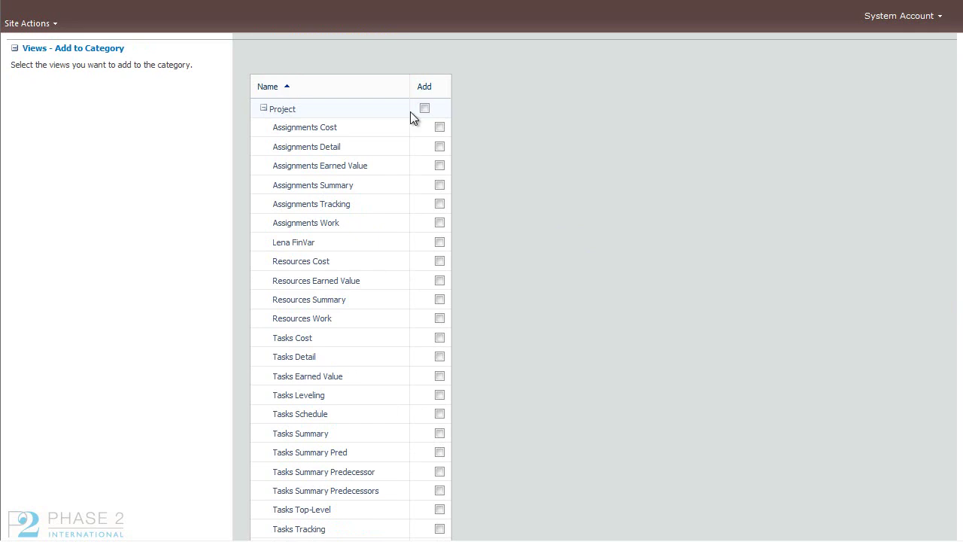
Step: Review the Team Member permissions such as Create New Task or Assignment
scroll(351, 286, "down", 10)
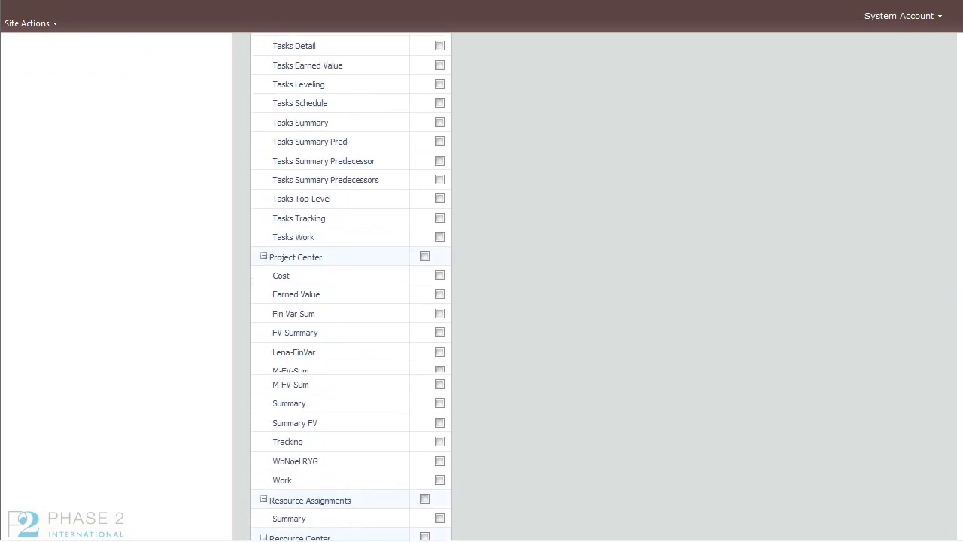
scroll(959, 329, "down", 3)
scroll(959, 329, "up", 15)
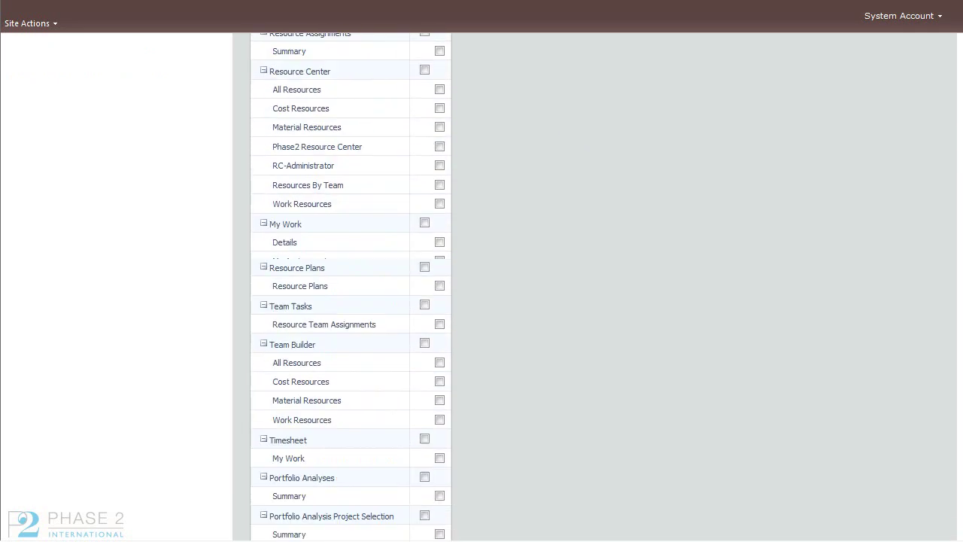
scroll(959, 329, "up", 1)
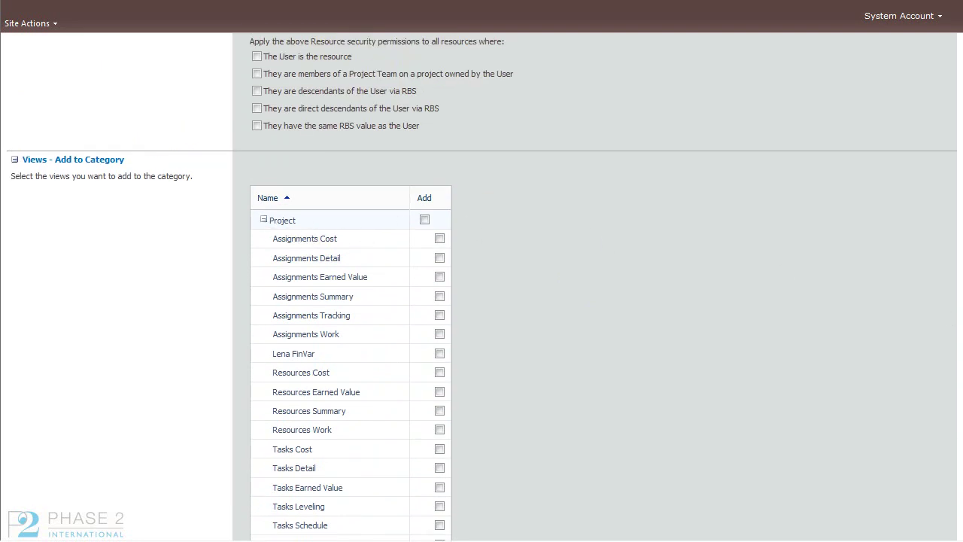
scroll(481, 288, "up", 2)
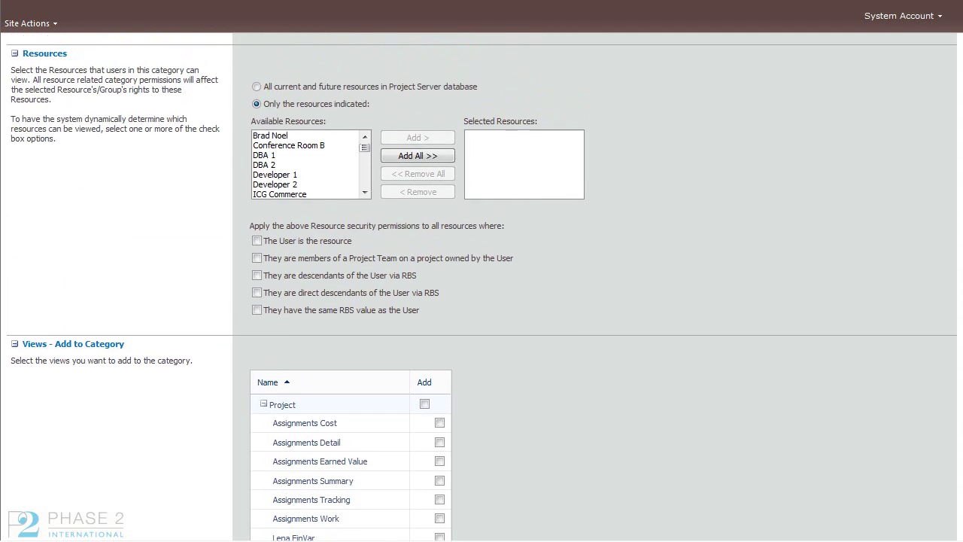
scroll(481, 287, "down", 8)
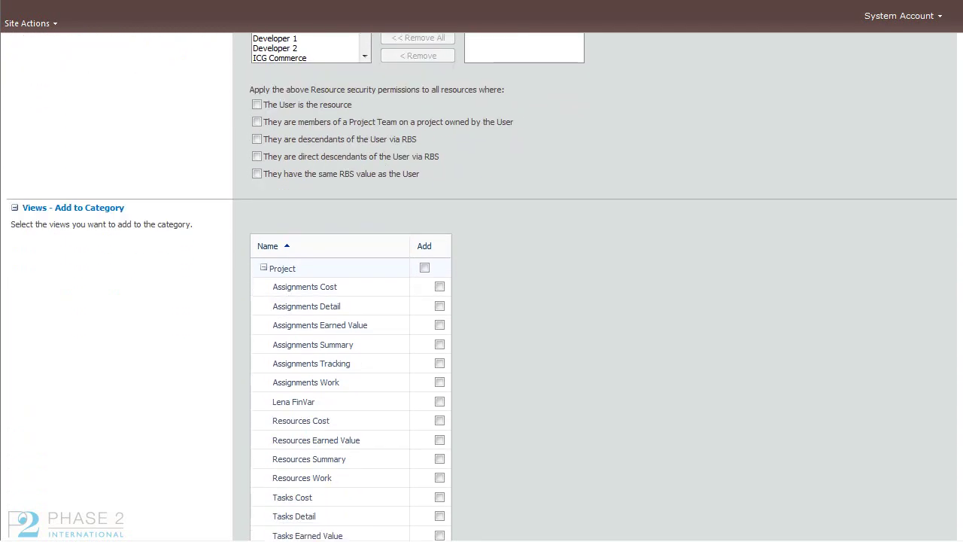
scroll(481, 287, "down", 6)
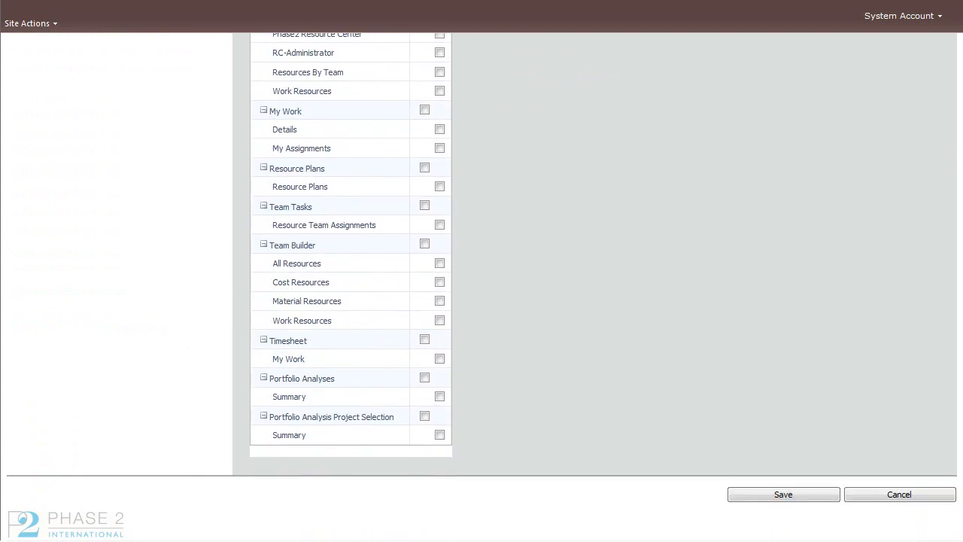
scroll(932, 448, "up", 15)
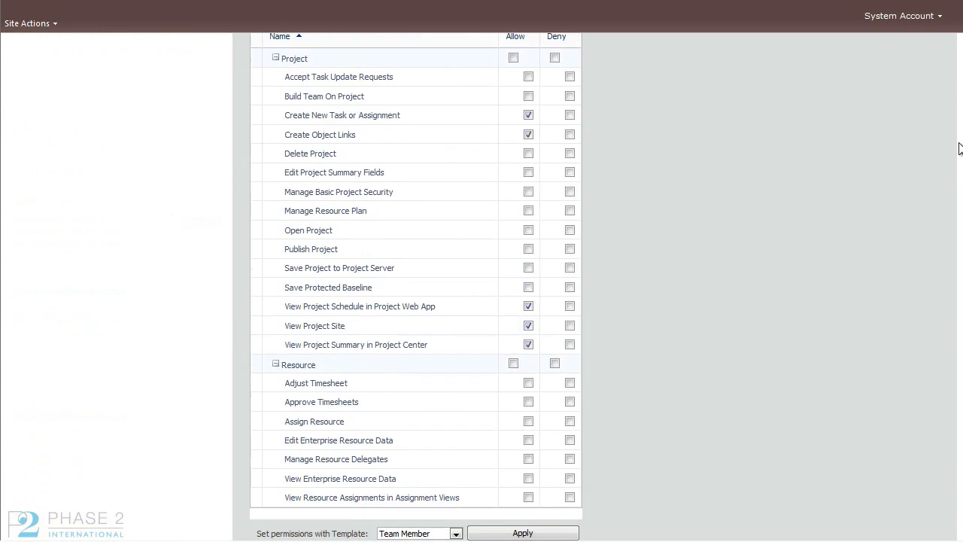
scroll(959, 148, "up", 5)
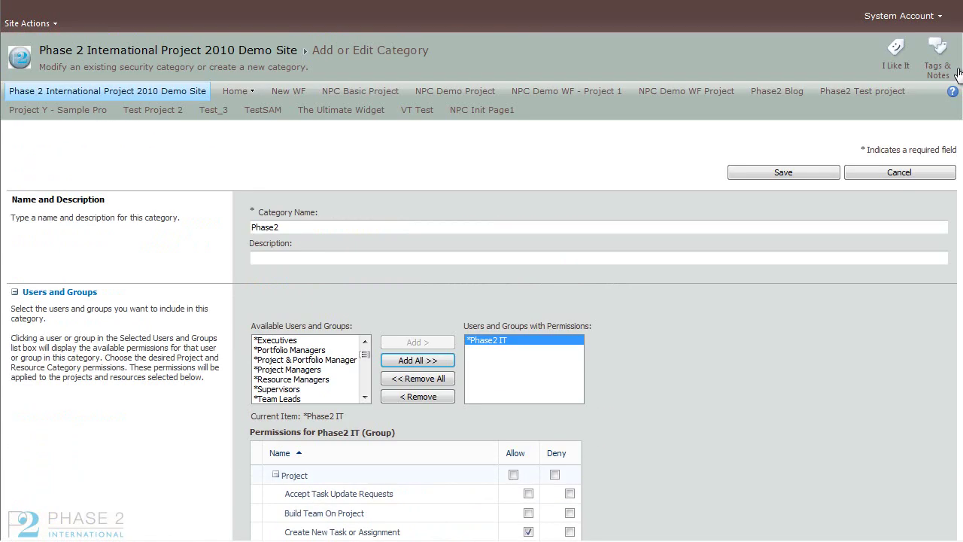
Step: Save the Phase2 category with Phase2 IT and its Team Member permissions
left_click(797, 172)
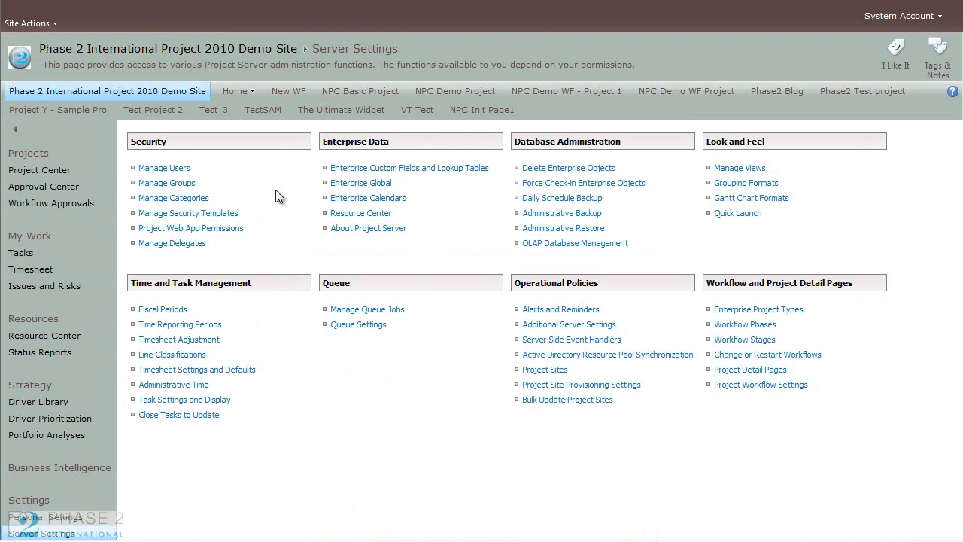
Step: From Manage Security Templates, begin a new template, leaving Administrator unselected
left_click(223, 217)
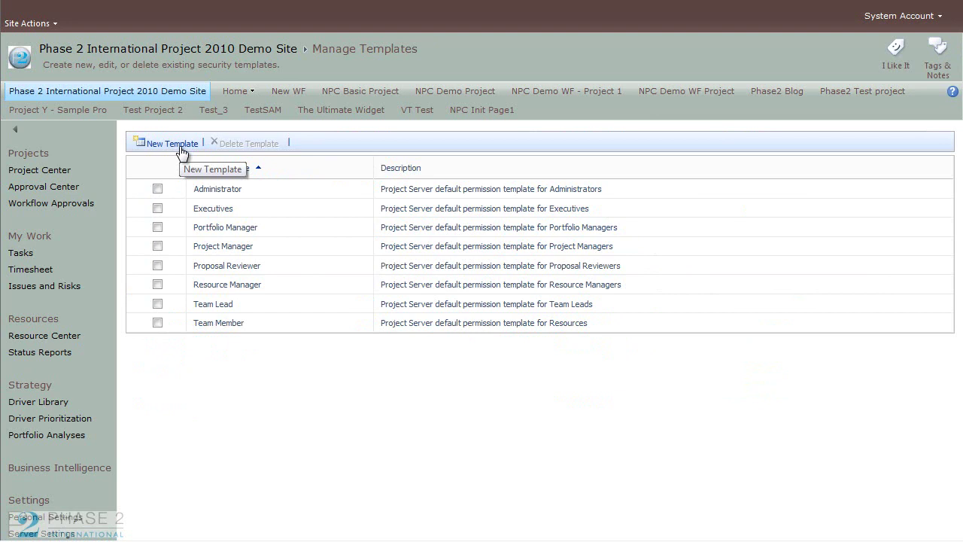
left_click(157, 189)
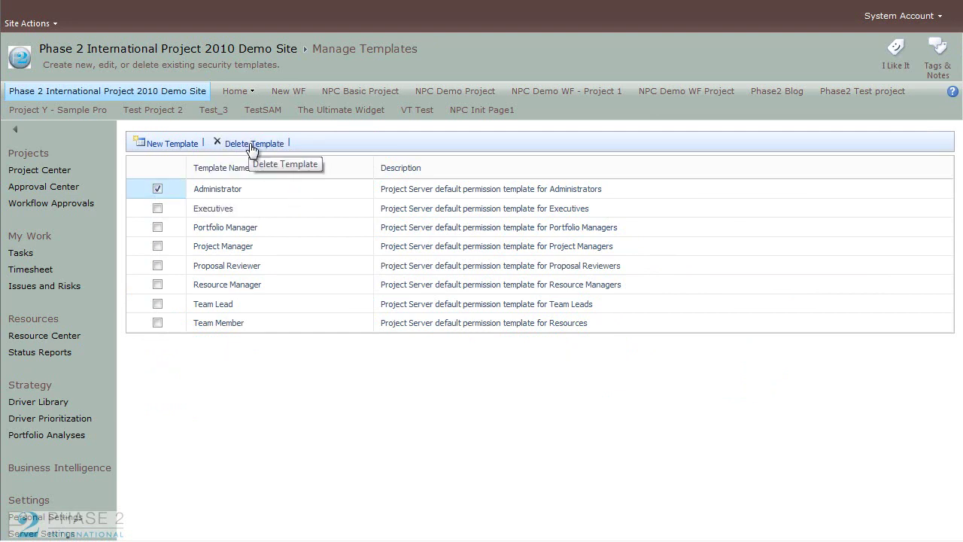
left_click(156, 188)
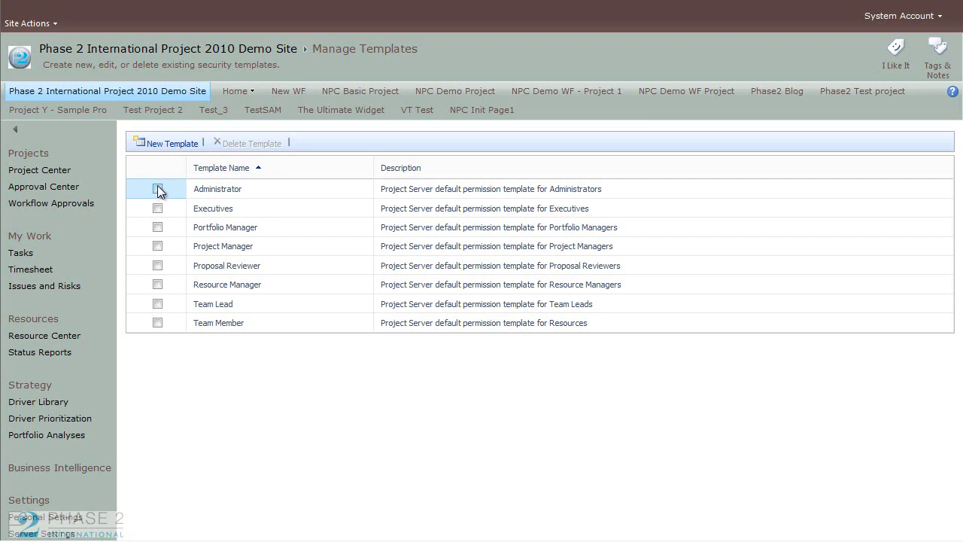
left_click(175, 143)
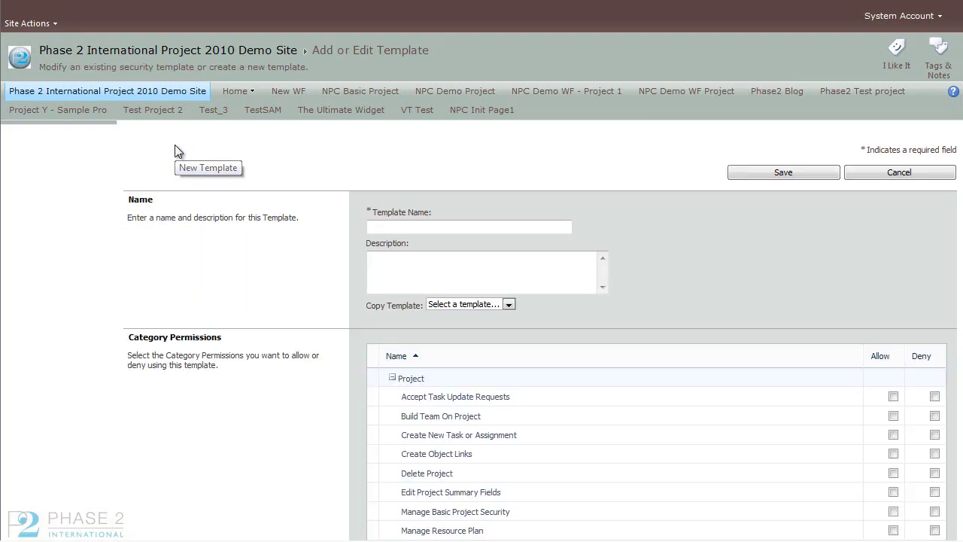
Step: Name the template 'Phase2 IT', describe it as 'IT Administrators Group', and copy Administrator's permissions
left_click(273, 224)
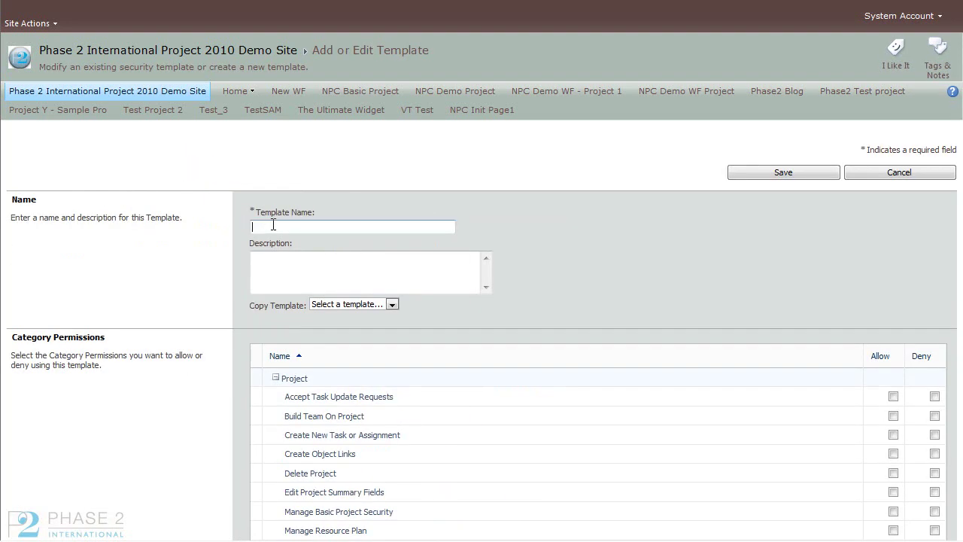
type("Phase2 IT")
left_click(286, 263)
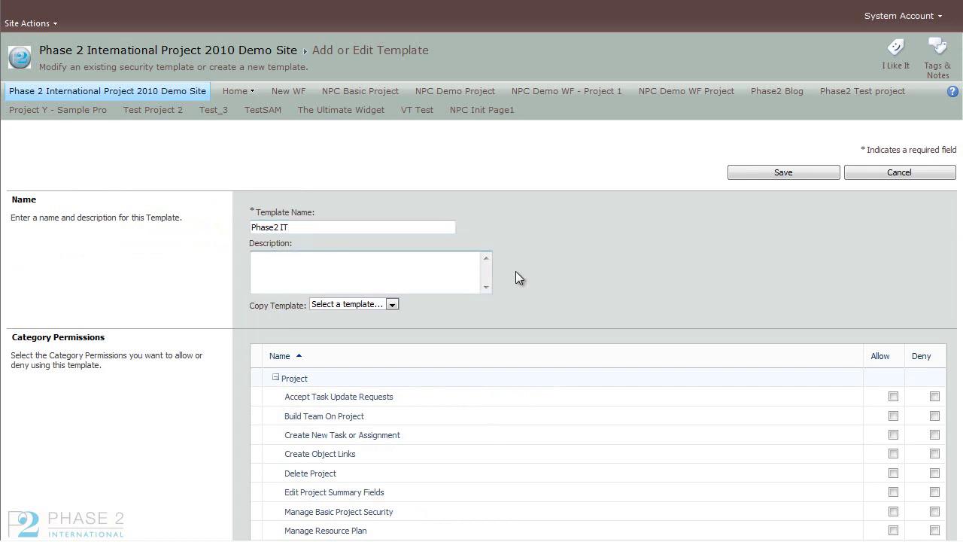
type("IT Administrators Group")
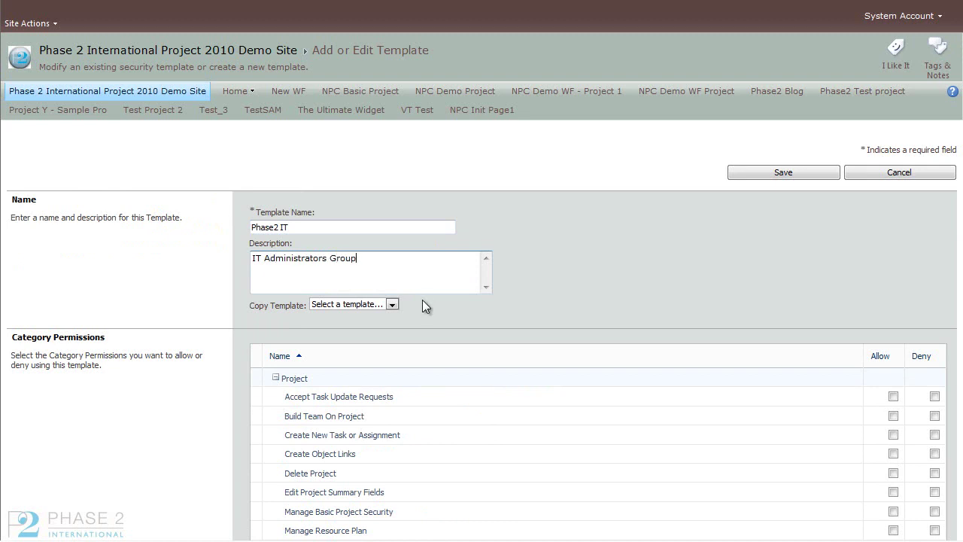
left_click(392, 303)
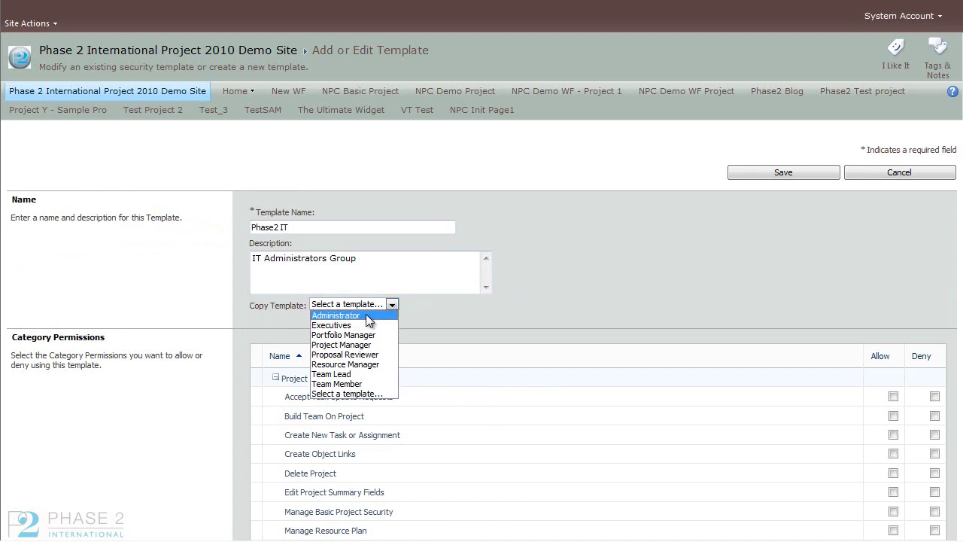
left_click(368, 315)
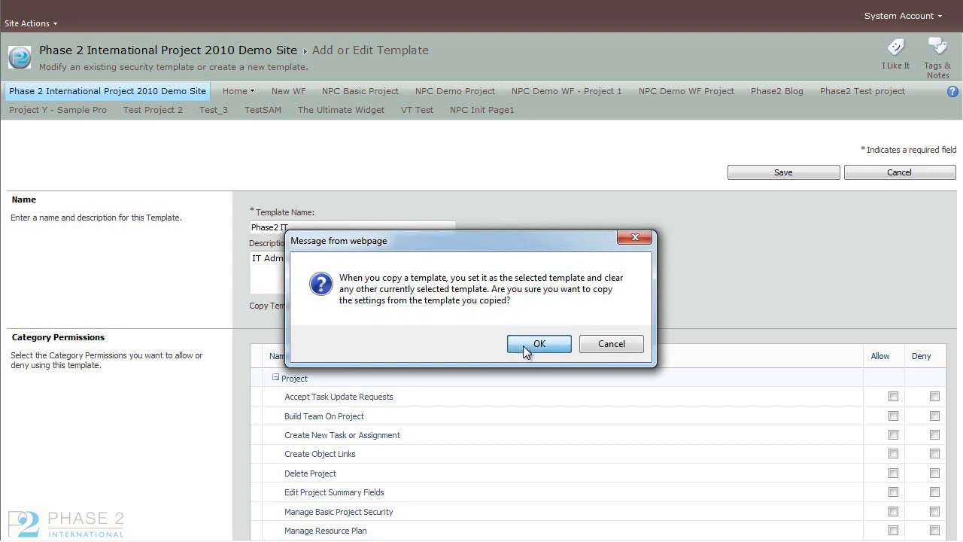
left_click(524, 345)
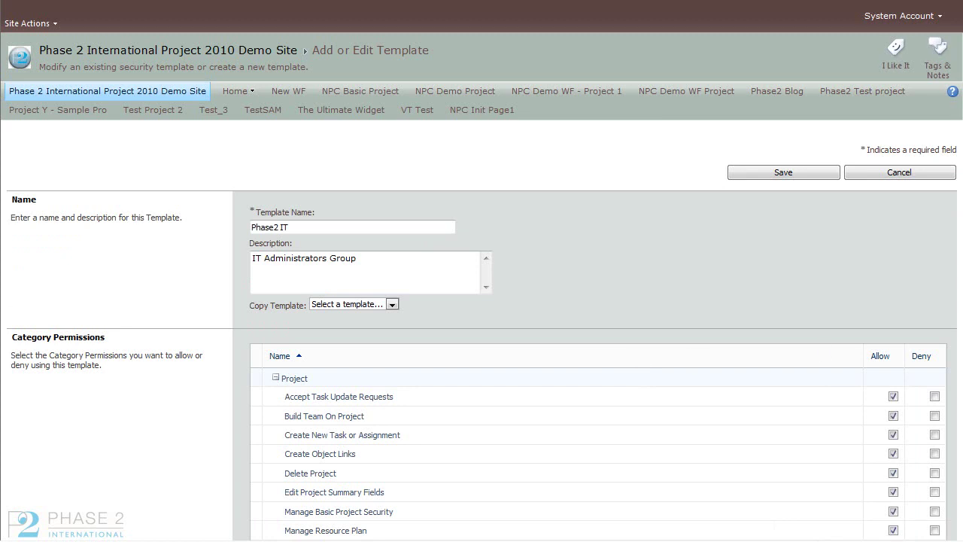
Step: Review the copied permissions, keep Create Object Links allowed, and save the Phase2 IT template
scroll(481, 285, "down", 5)
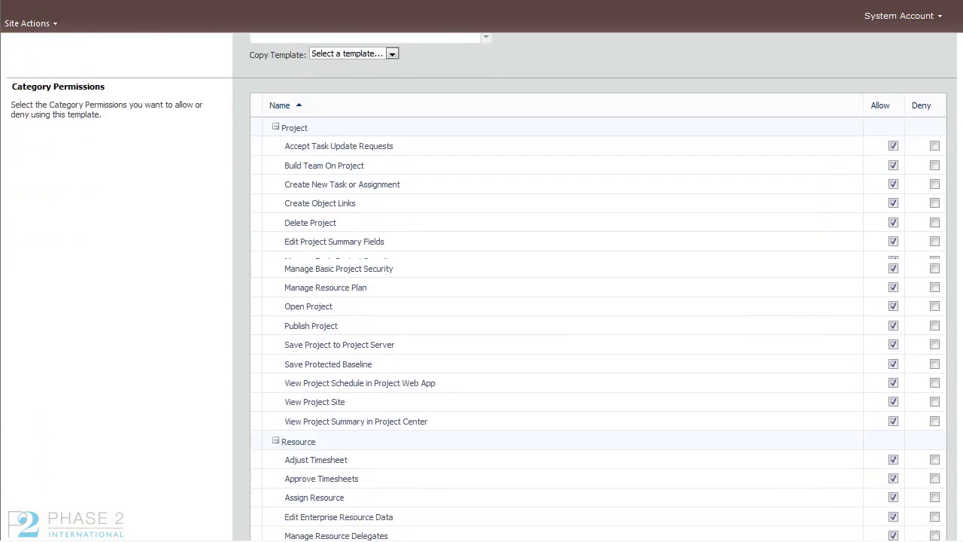
scroll(481, 285, "down", 5)
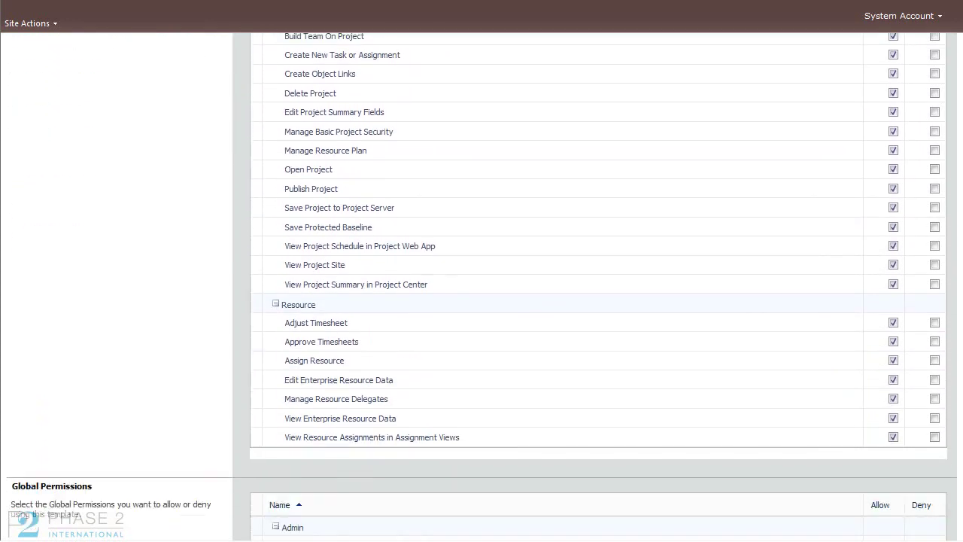
scroll(598, 286, "up", 6)
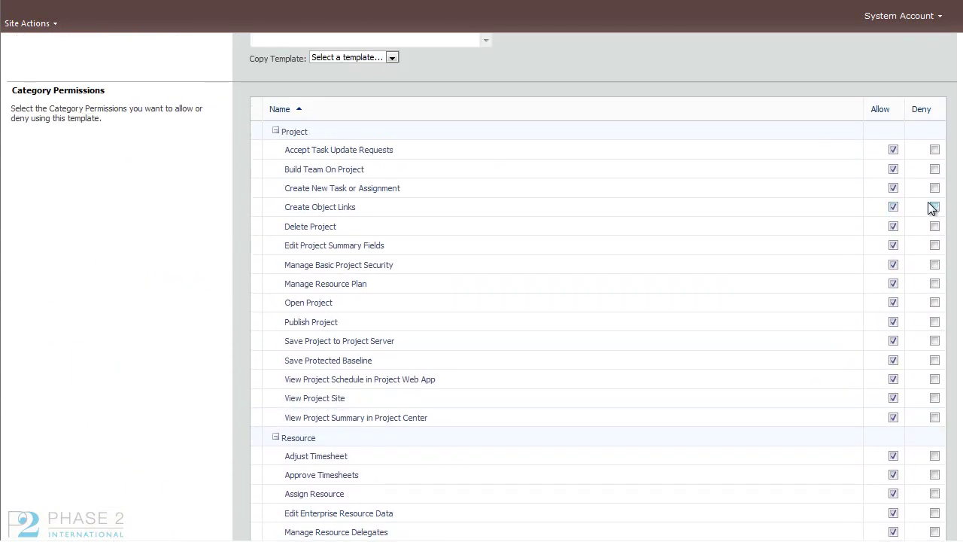
scroll(481, 286, "down", 1)
scroll(482, 286, "up", 1)
scroll(481, 286, "down", 1)
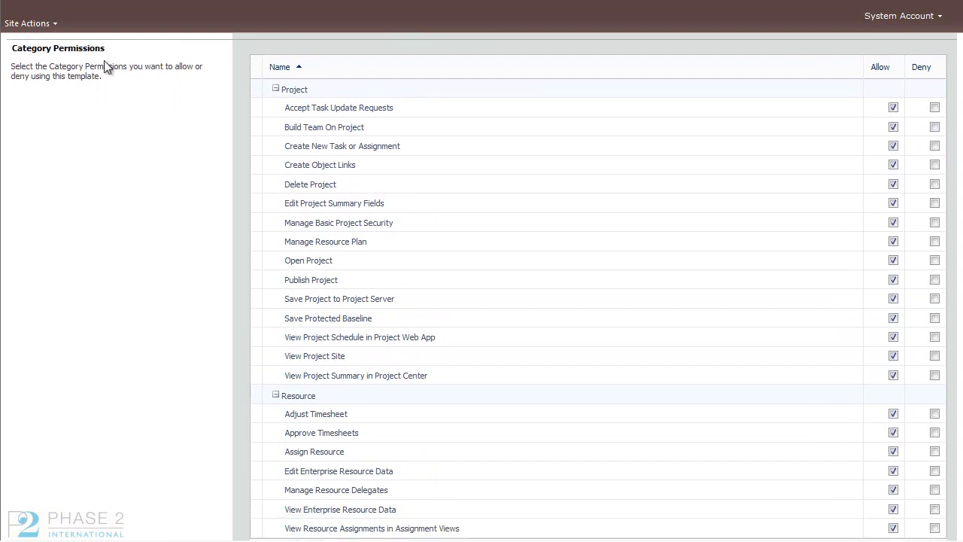
scroll(827, 104, "down", 5)
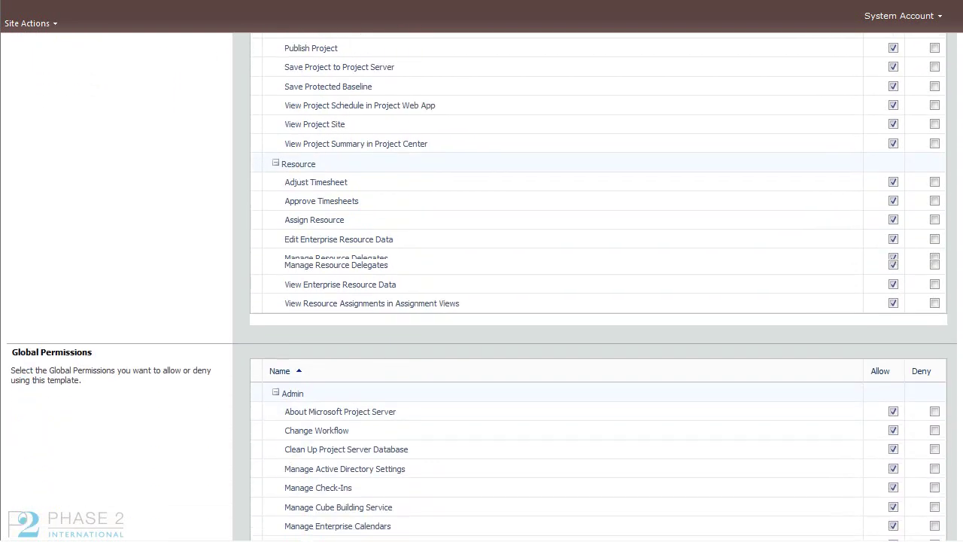
scroll(957, 407, "down", 15)
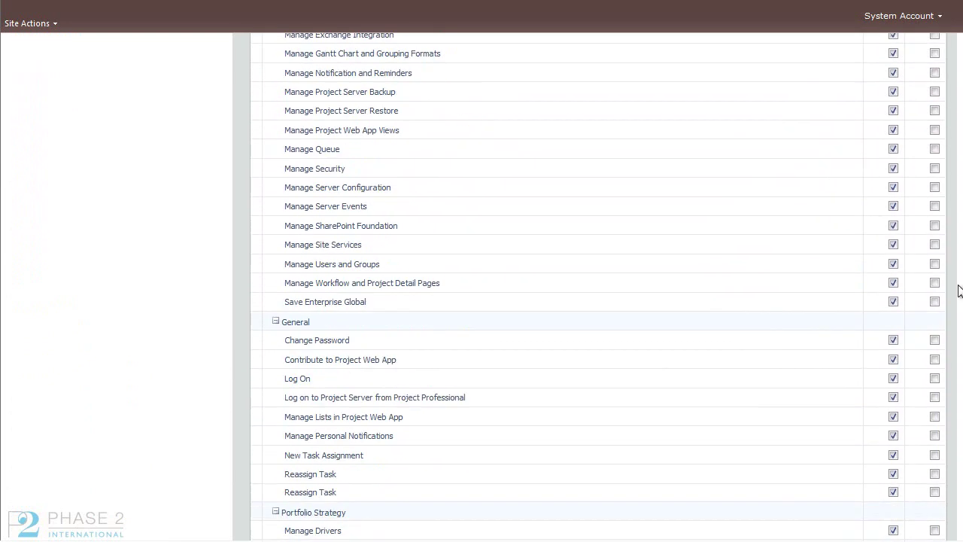
left_click_drag(957, 407, 948, 133)
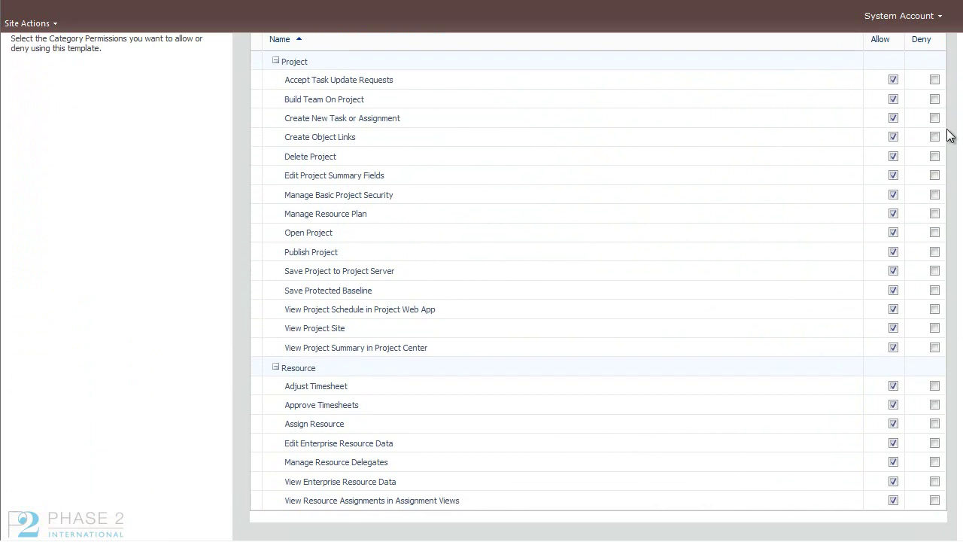
left_click(893, 137)
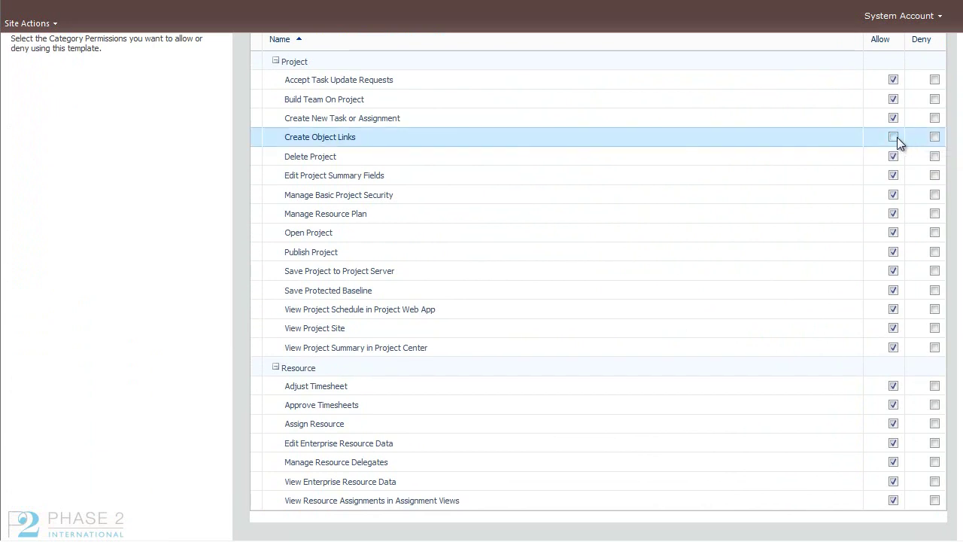
left_click(935, 137)
left_click(893, 137)
scroll(934, 141, "down", 5)
scroll(598, 286, "down", 15)
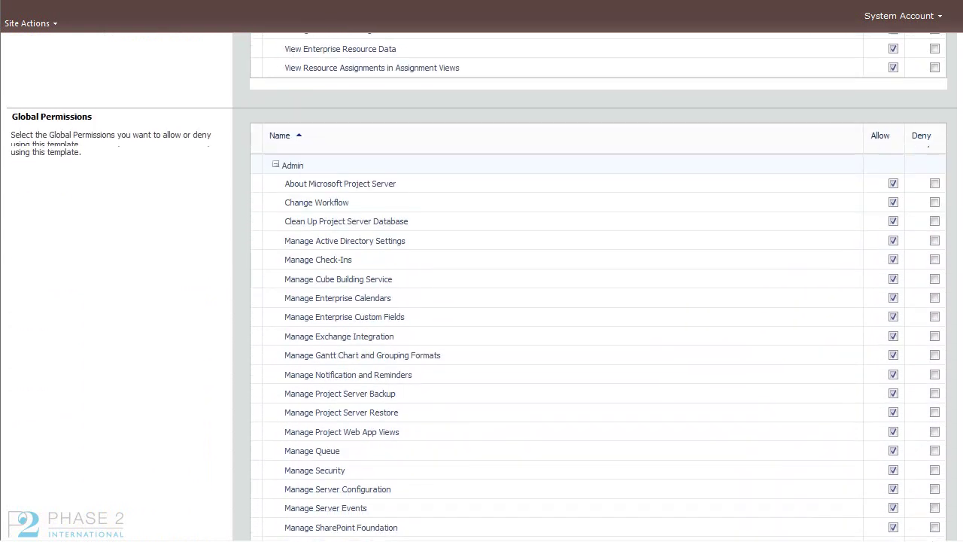
scroll(940, 441, "down", 9)
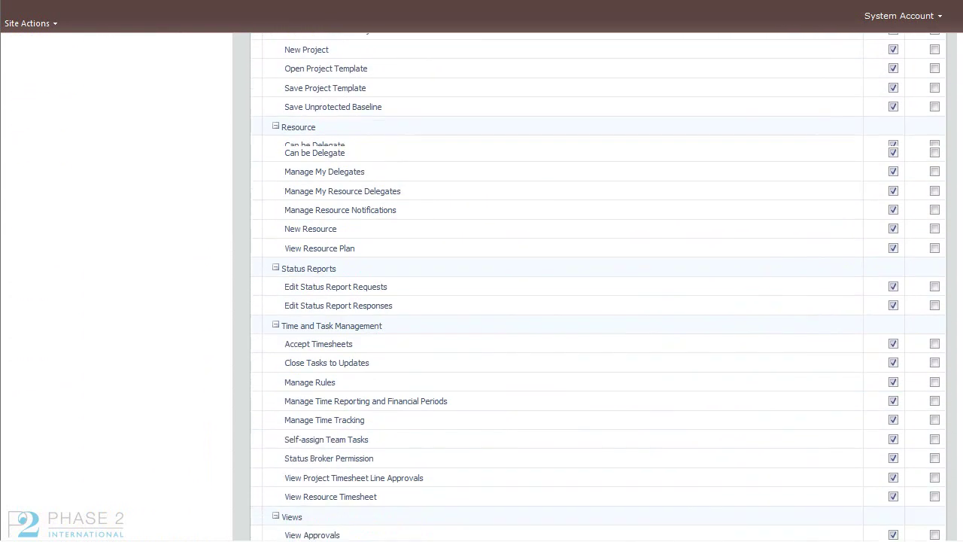
scroll(949, 462, "down", 1)
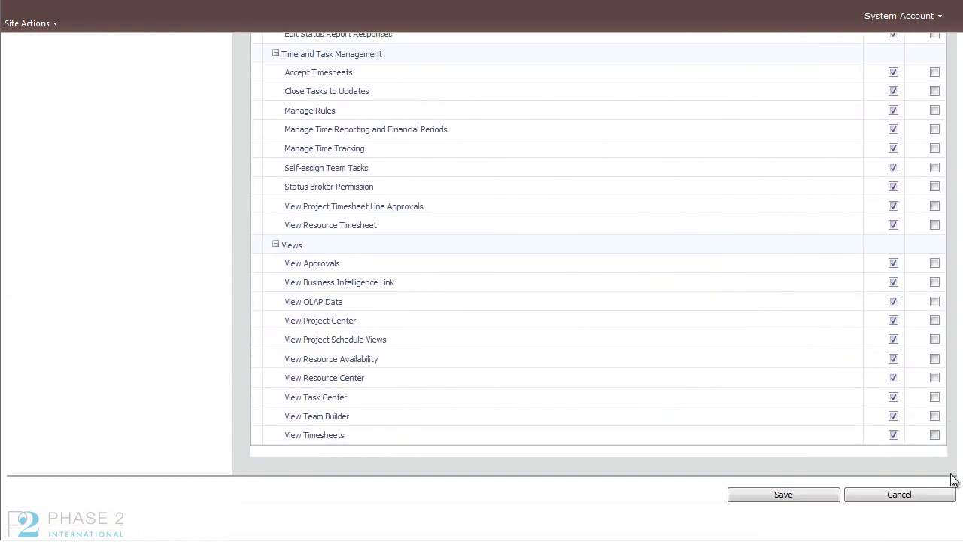
left_click(816, 497)
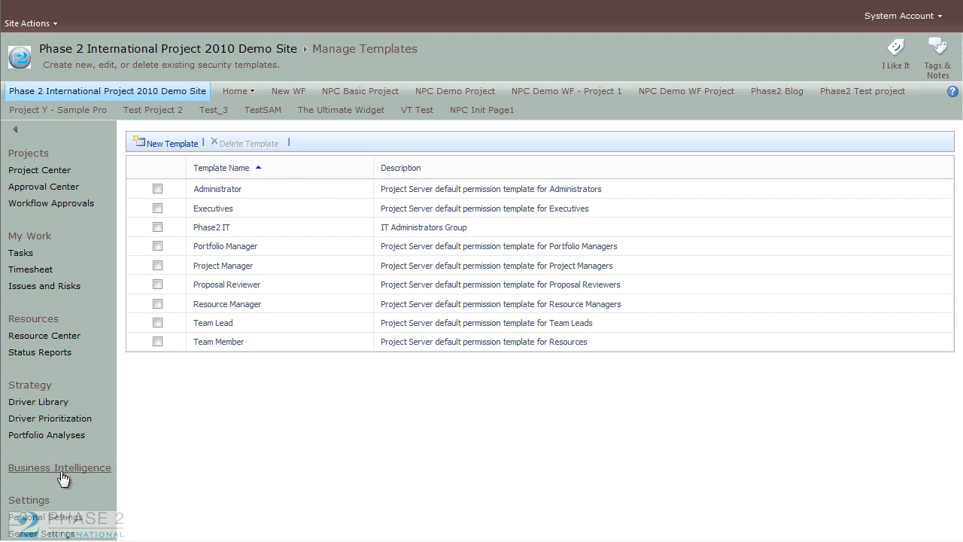
Step: Open the Phase2 IT group and apply the Phase2 IT template to the Phase2 category permissions
left_click(56, 533)
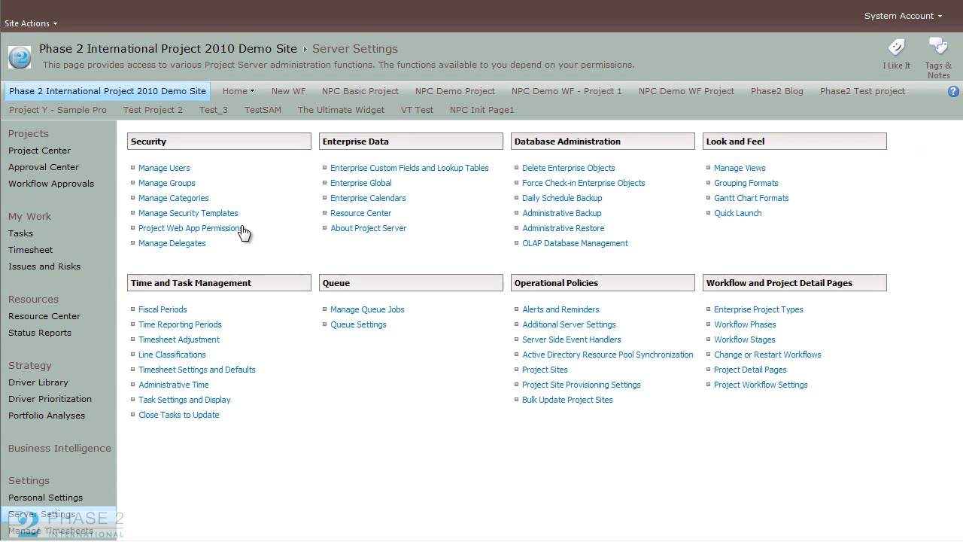
left_click(182, 184)
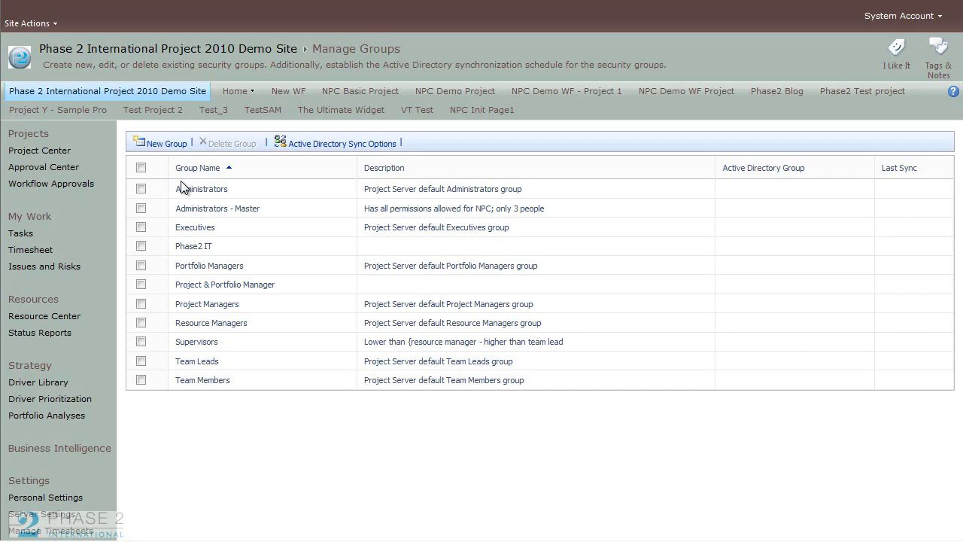
left_click(201, 247)
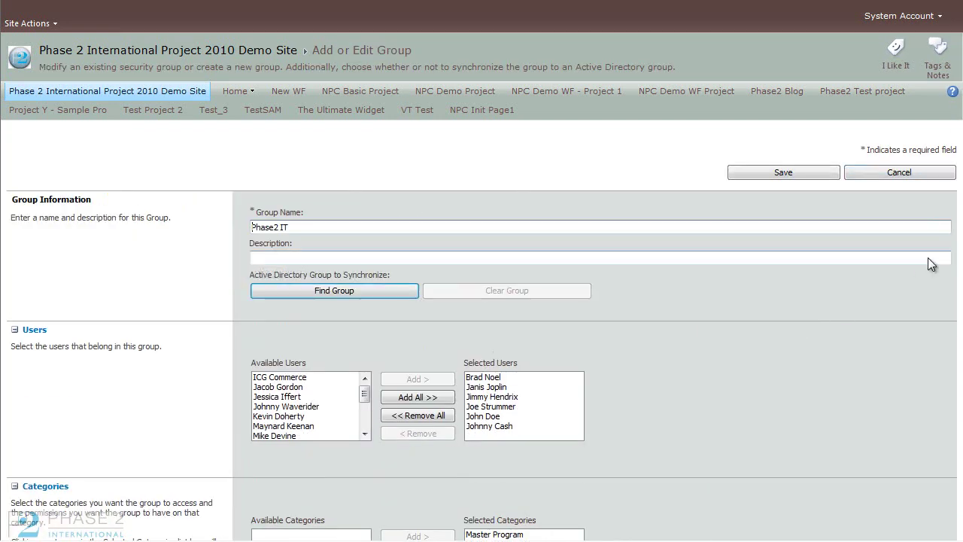
scroll(744, 410, "down", 3)
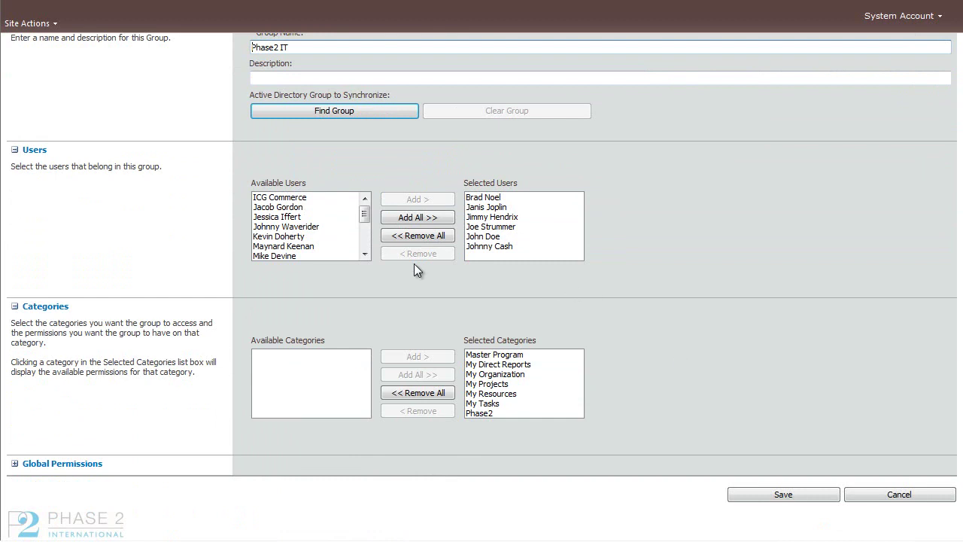
left_click(485, 247)
left_click(497, 394)
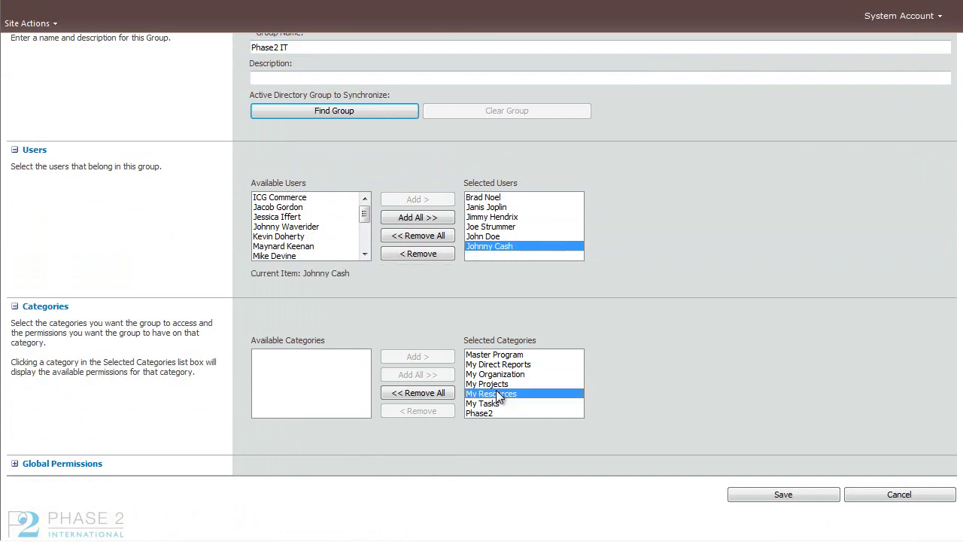
scroll(590, 384, "down", 3)
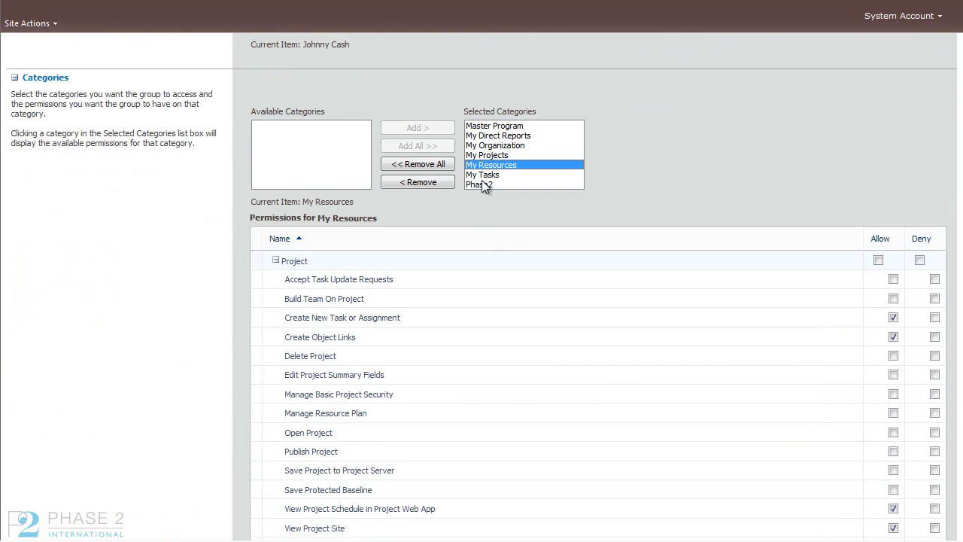
left_click(484, 184)
scroll(780, 201, "down", 2)
scroll(960, 376, "down", 2)
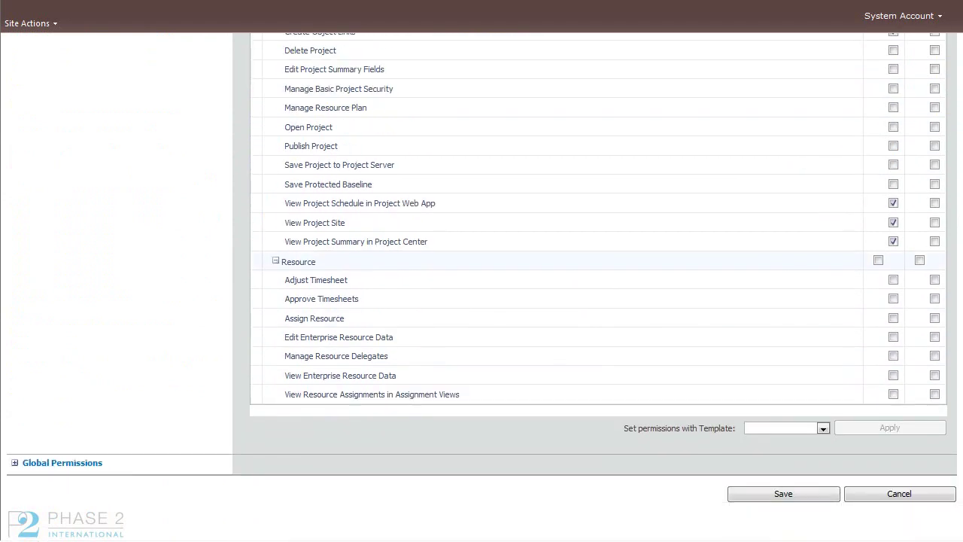
left_click(822, 427)
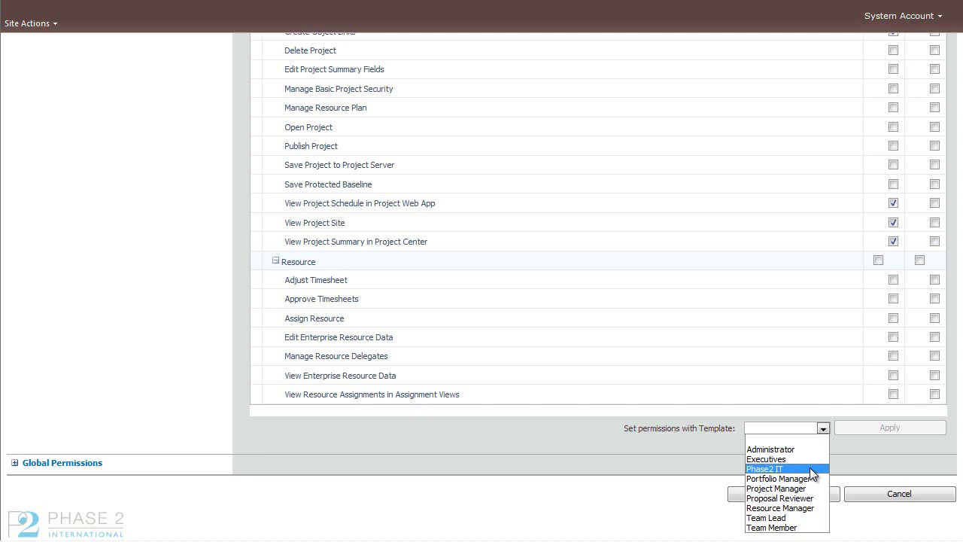
left_click(810, 467)
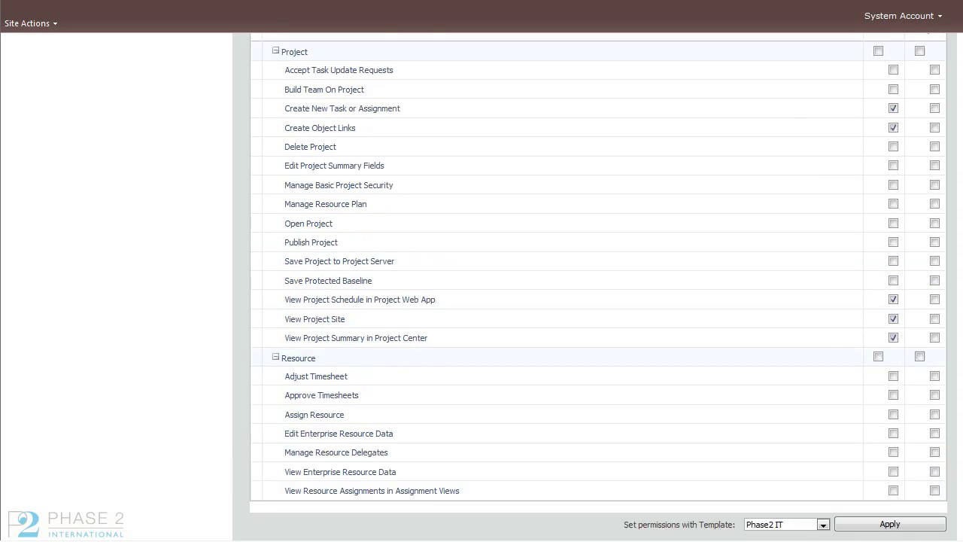
Step: Review permissions for My Tasks, My Resources, My Projects, My Organization, My Direct Reports, Master Program and Phase2
scroll(589, 186, "up", 3)
left_click(481, 143)
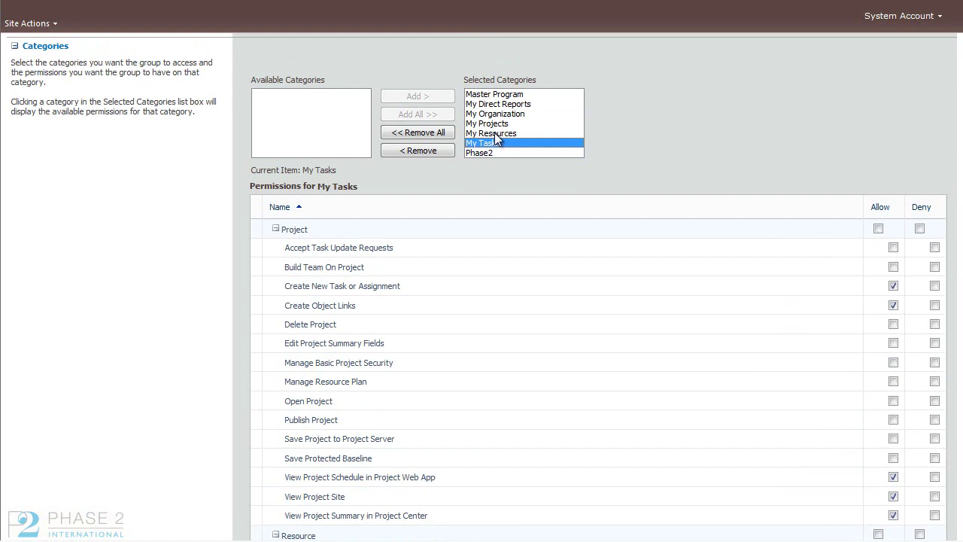
left_click(495, 133)
left_click(496, 124)
left_click(497, 114)
left_click(496, 104)
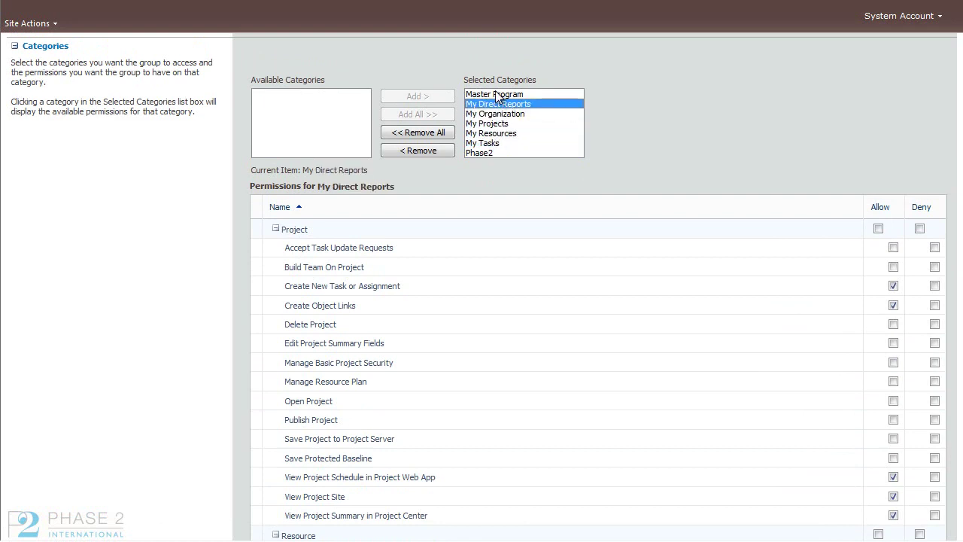
left_click(496, 95)
left_click(495, 145)
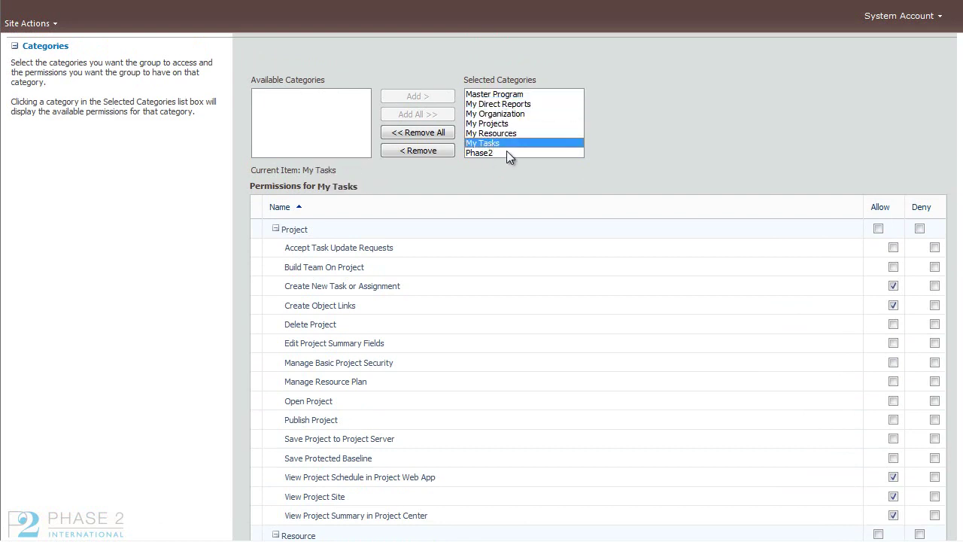
left_click(509, 154)
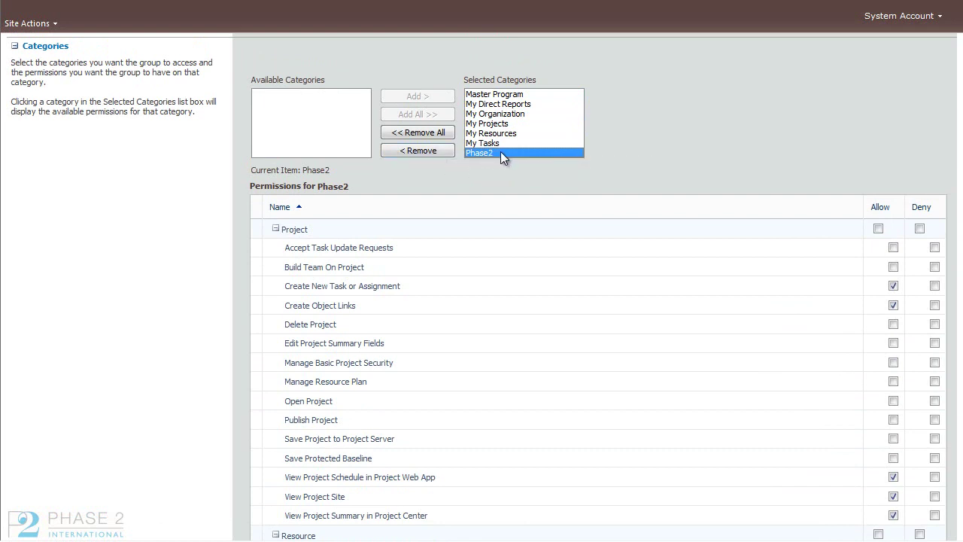
scroll(957, 252, "down", 5)
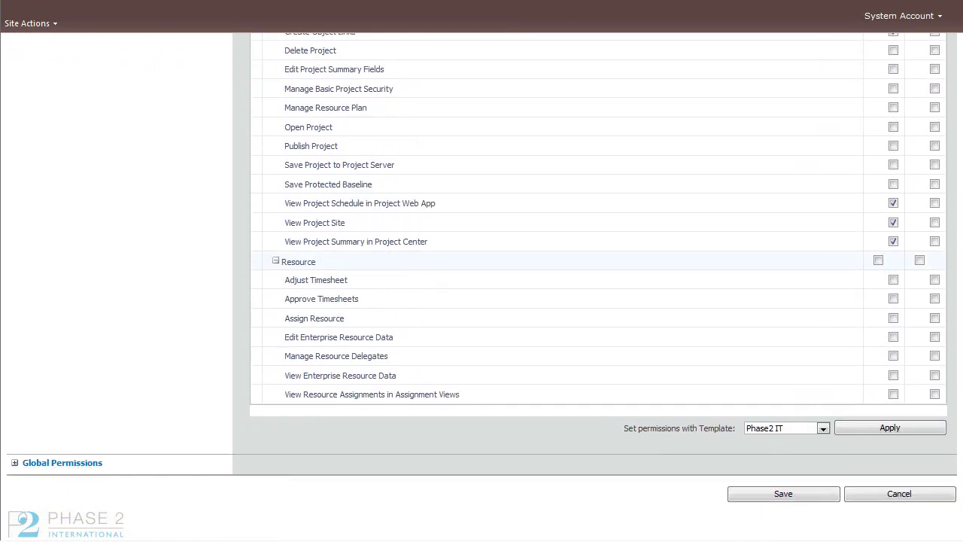
Step: Apply the Phase2 IT template to the group's Global Permissions
left_click(15, 463)
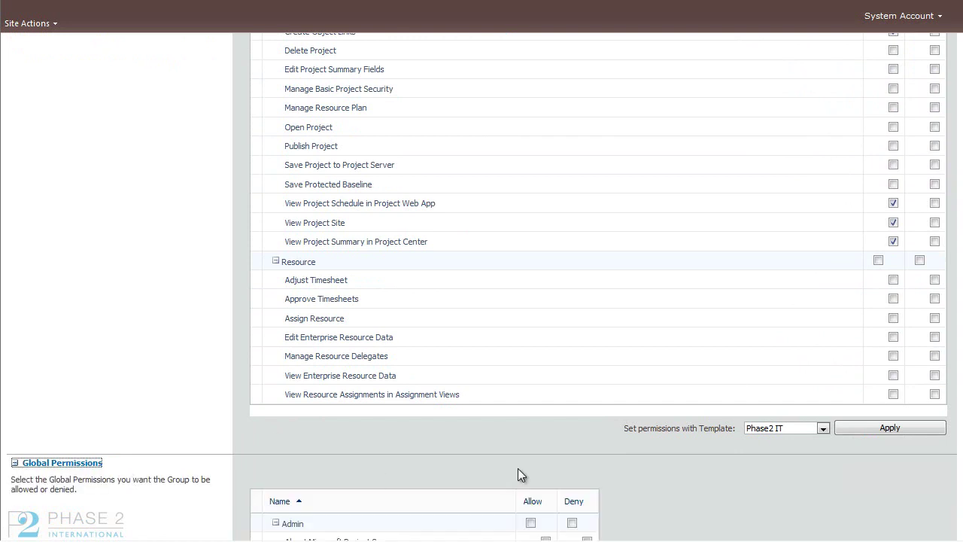
scroll(957, 252, "down", 18)
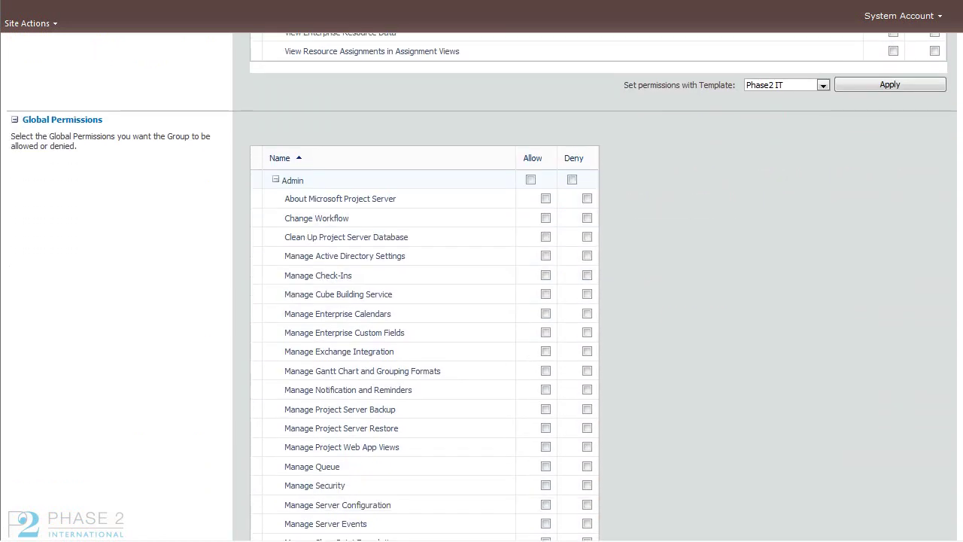
scroll(875, 490, "down", 3)
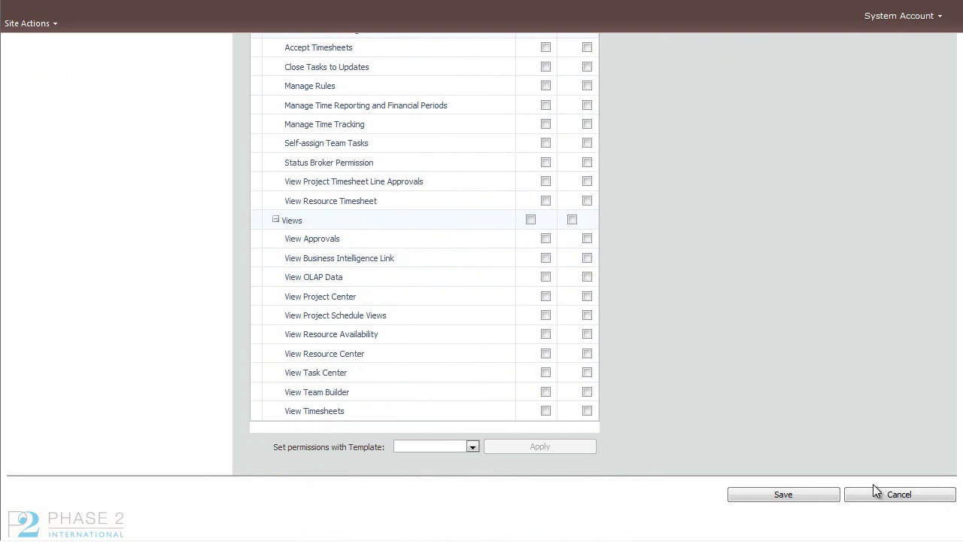
left_click(472, 447)
left_click(461, 486)
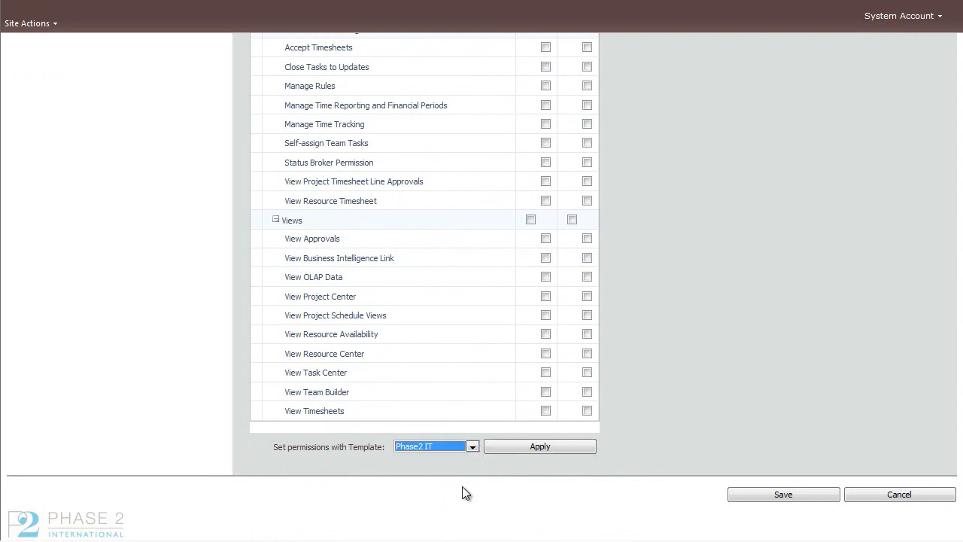
Step: Save the Phase2 IT group and browse the server-wide Project Web App Permissions
left_click(744, 498)
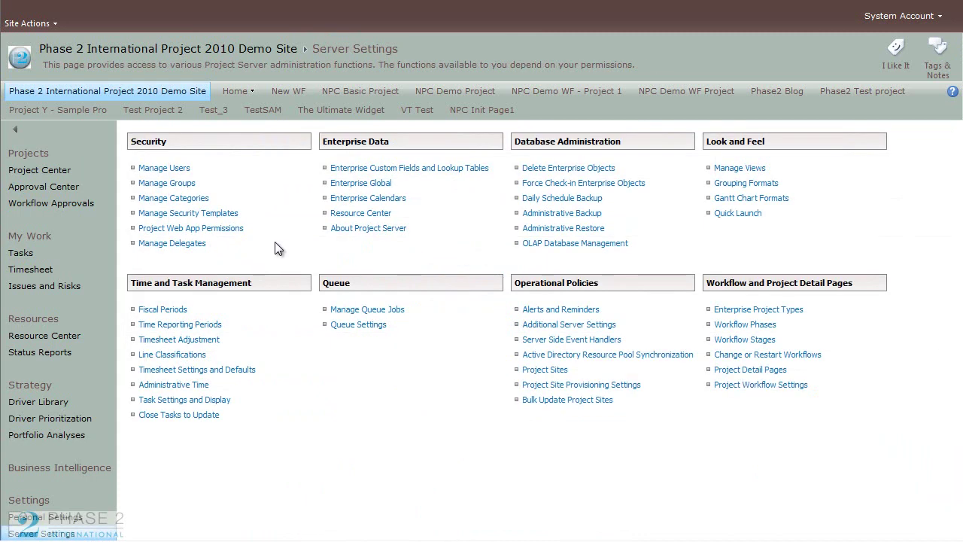
left_click(230, 232)
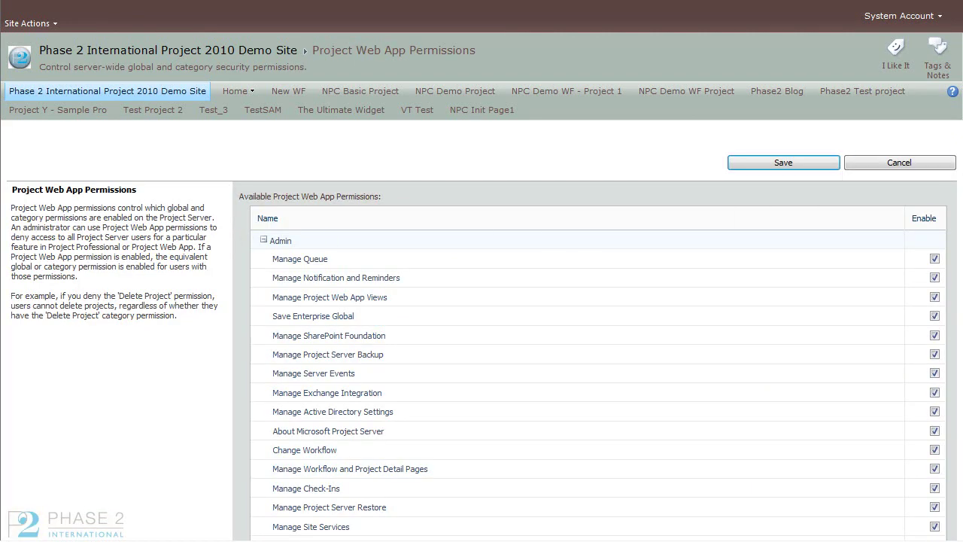
scroll(481, 301, "down", 3)
scroll(482, 301, "down", 5)
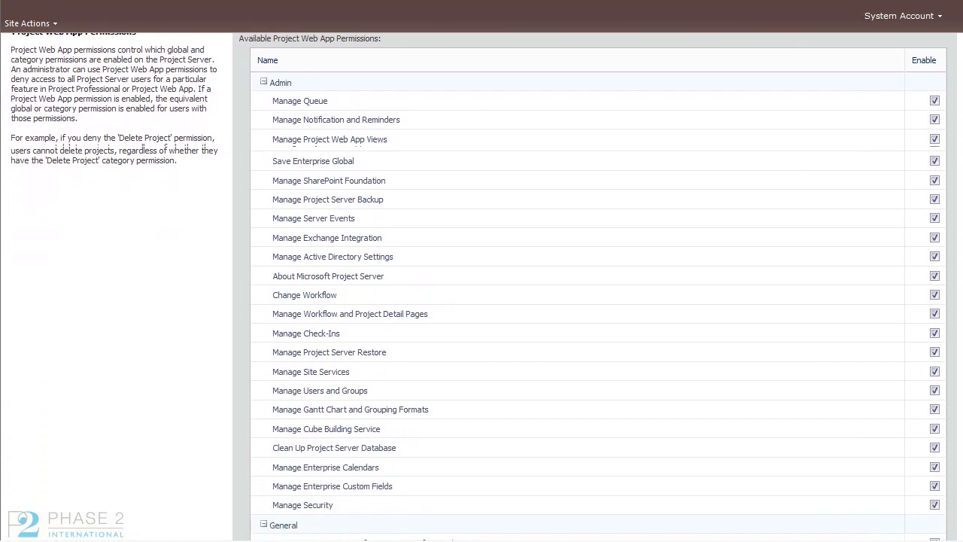
scroll(481, 301, "down", 9)
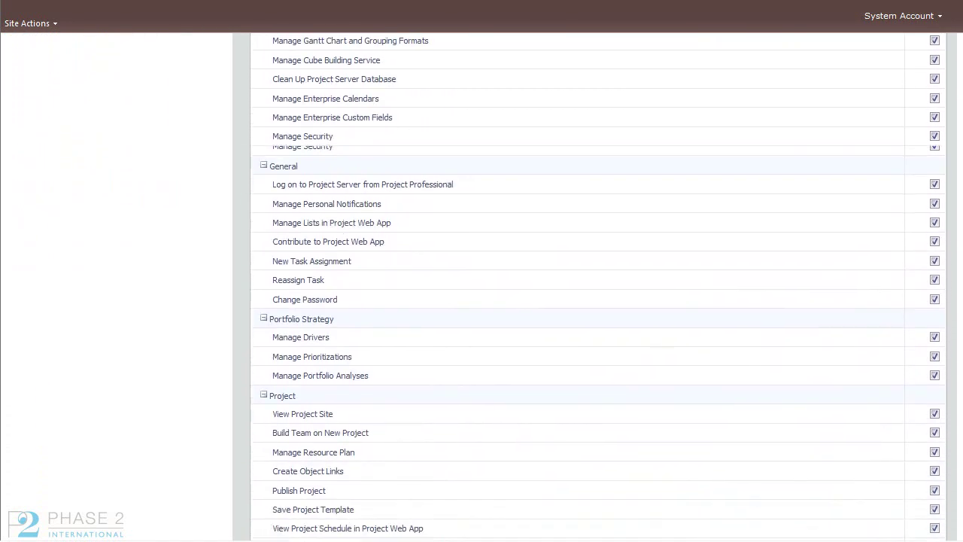
scroll(481, 301, "down", 10)
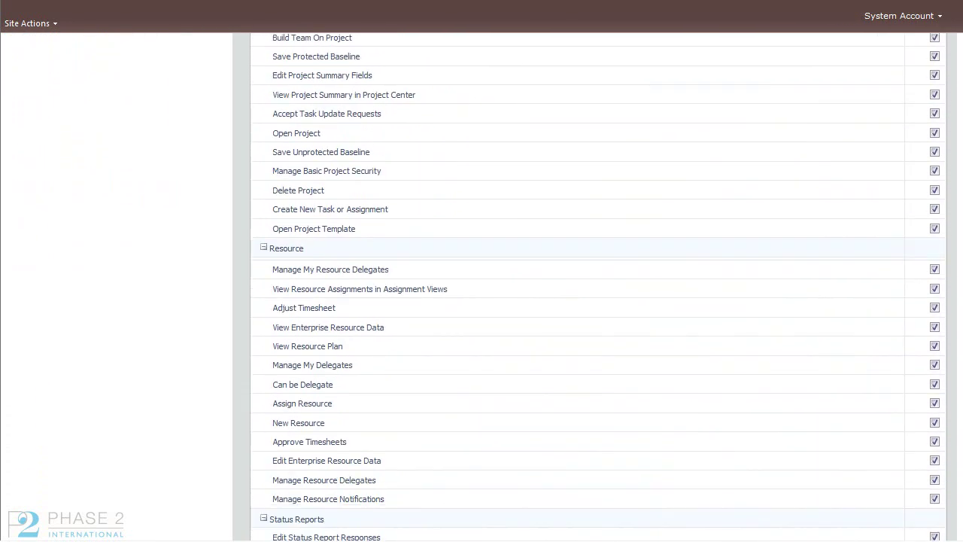
scroll(482, 301, "down", 1)
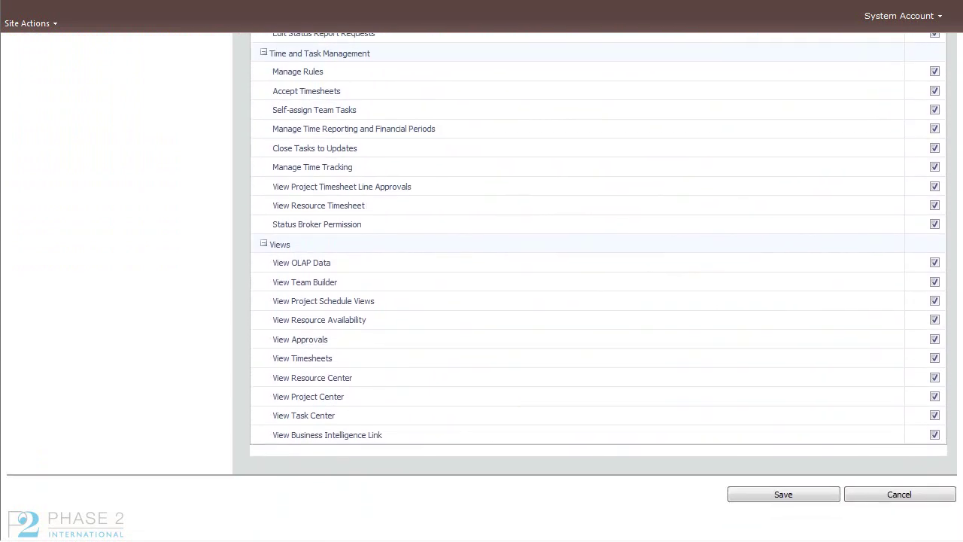
scroll(481, 301, "up", 6)
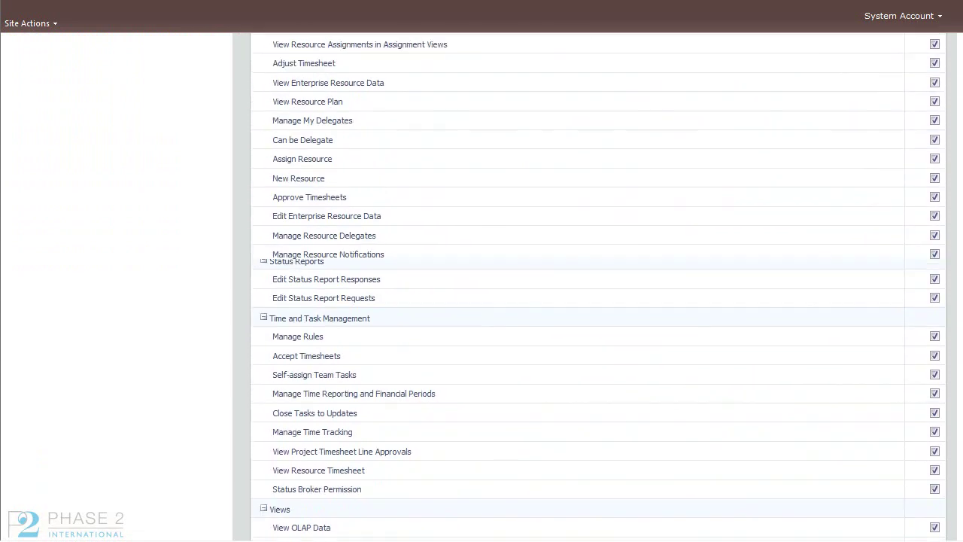
scroll(481, 301, "up", 7)
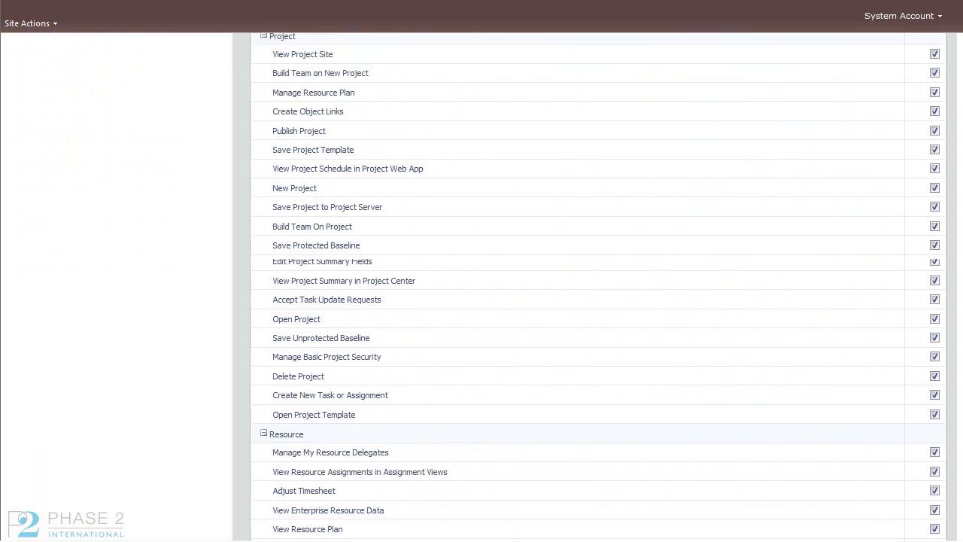
scroll(481, 300, "up", 1)
scroll(481, 301, "up", 5)
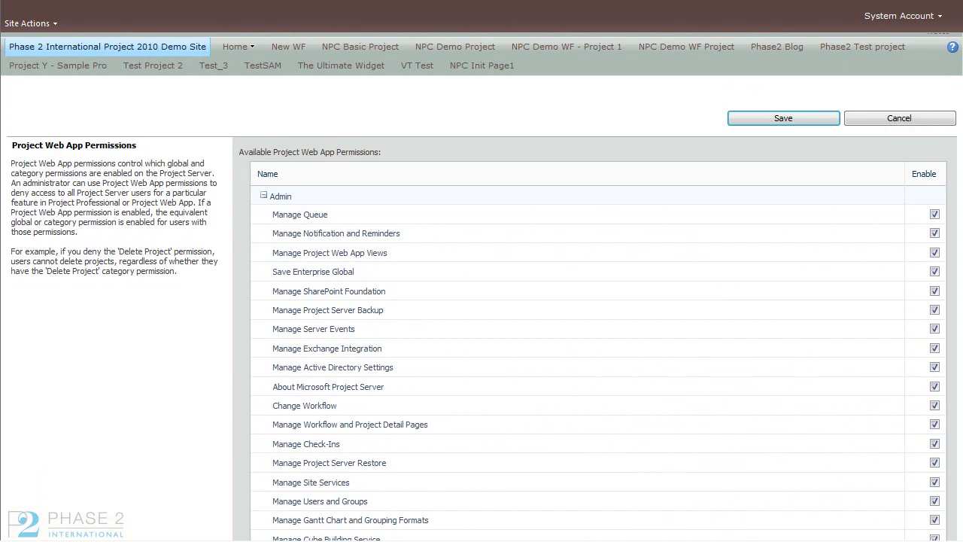
scroll(481, 301, "down", 1)
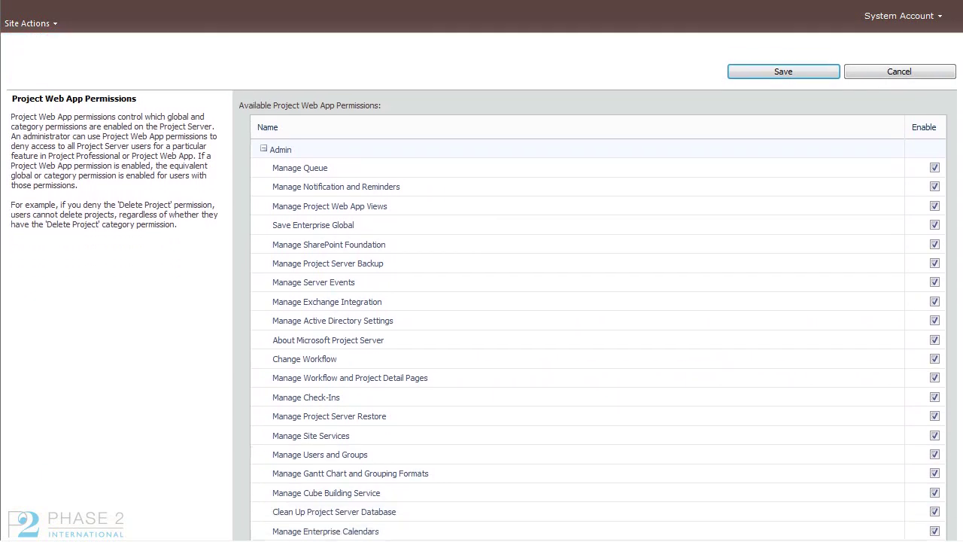
scroll(481, 301, "down", 1)
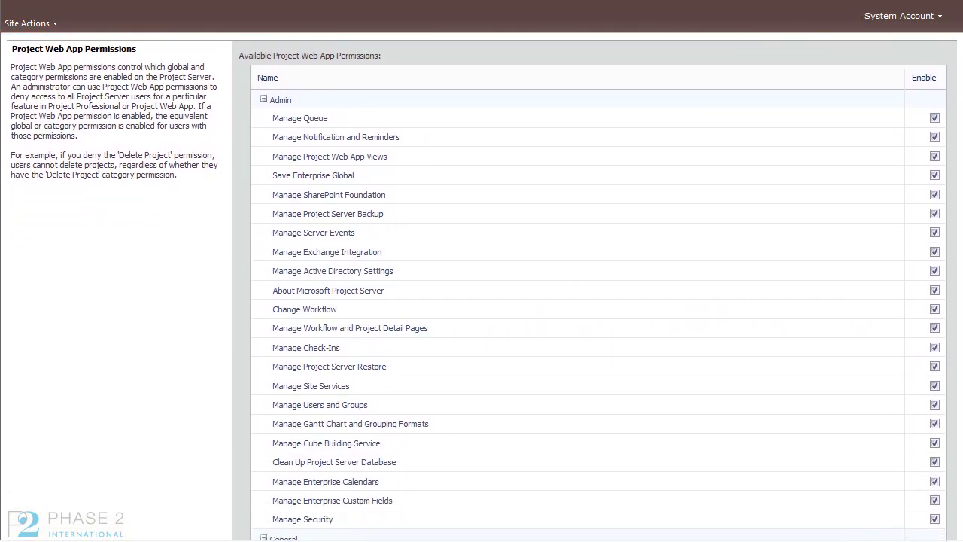
scroll(481, 301, "down", 3)
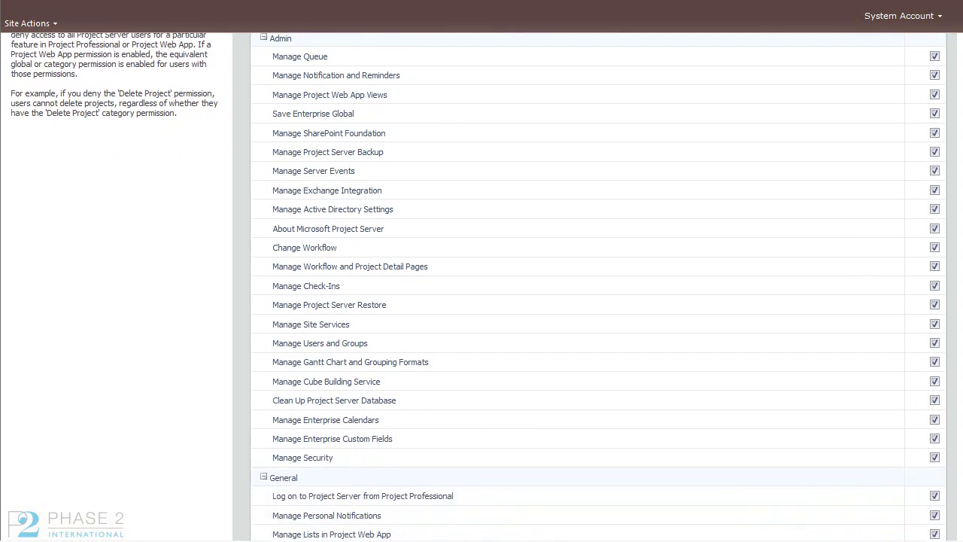
scroll(481, 301, "down", 2)
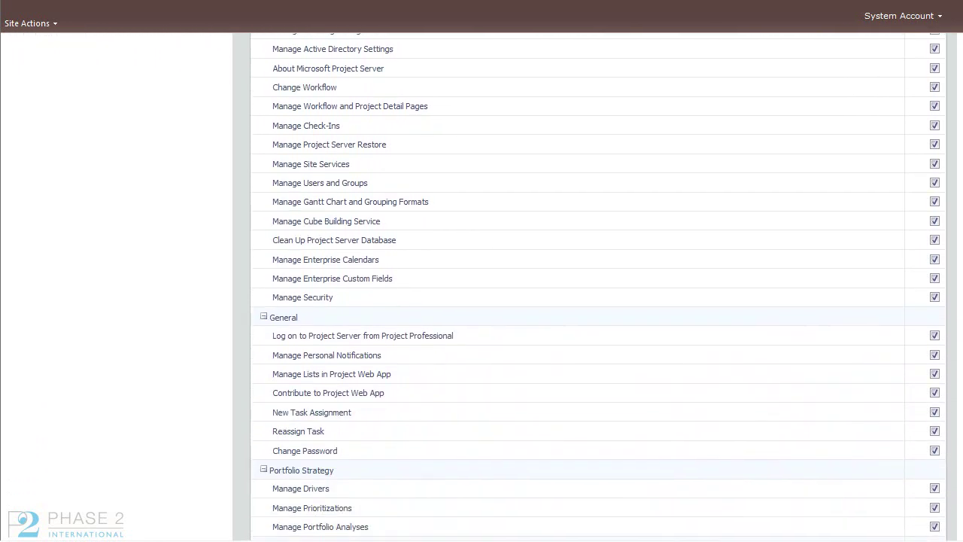
Step: Toggle Manage Cube Building Service, Clean Up Project Server Database and Manage Enterprise Calendars off and on, then leave without saving
left_click(934, 221)
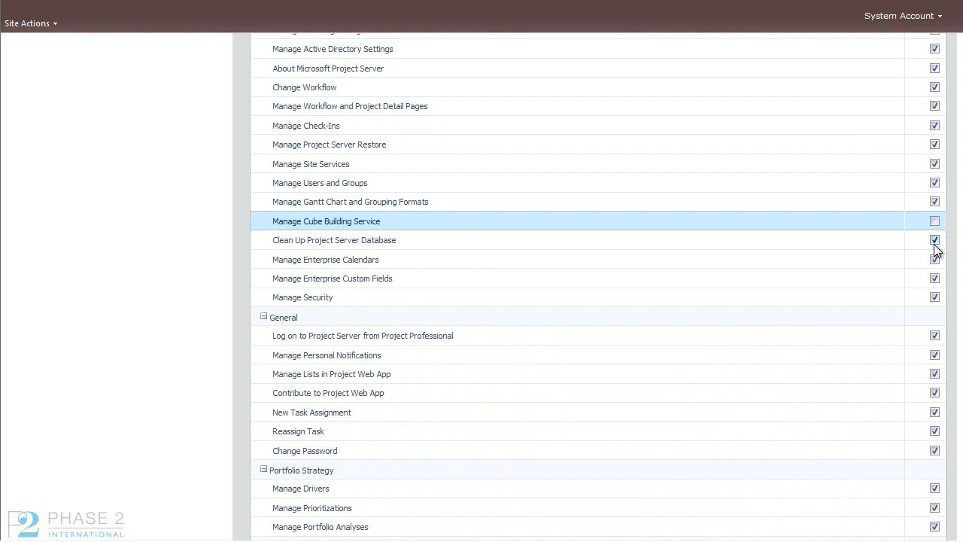
left_click(935, 240)
left_click(934, 260)
left_click(934, 222)
left_click(934, 240)
left_click(934, 260)
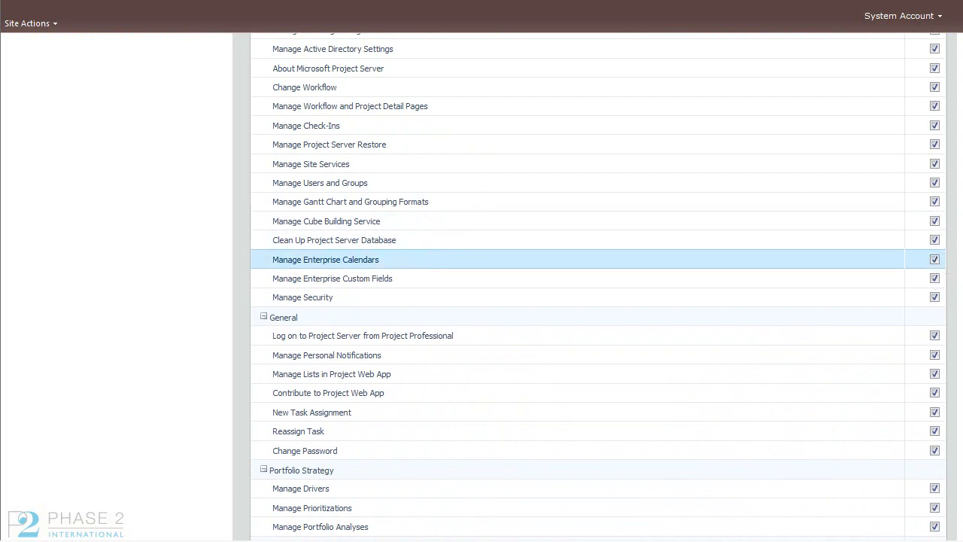
scroll(938, 263, "down", 3)
scroll(598, 286, "down", 20)
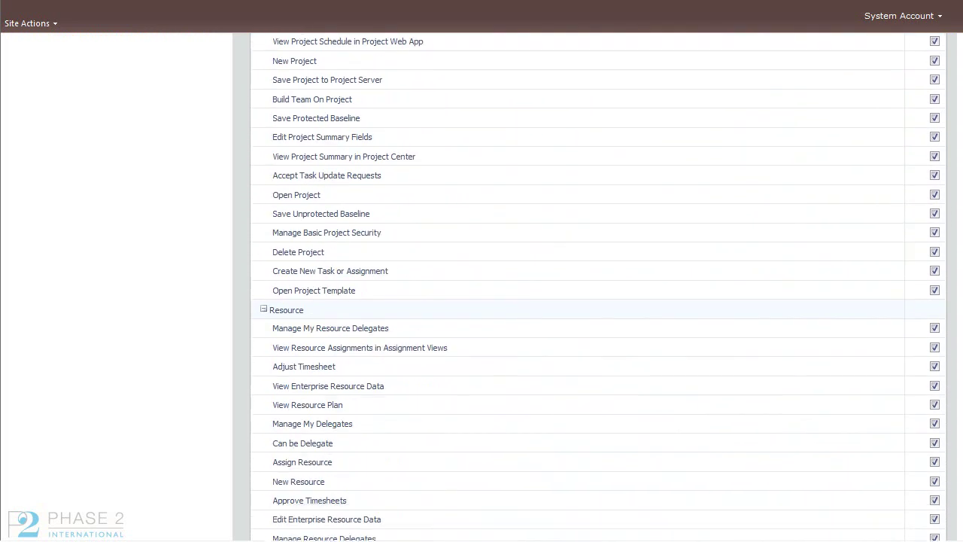
scroll(598, 286, "down", 1)
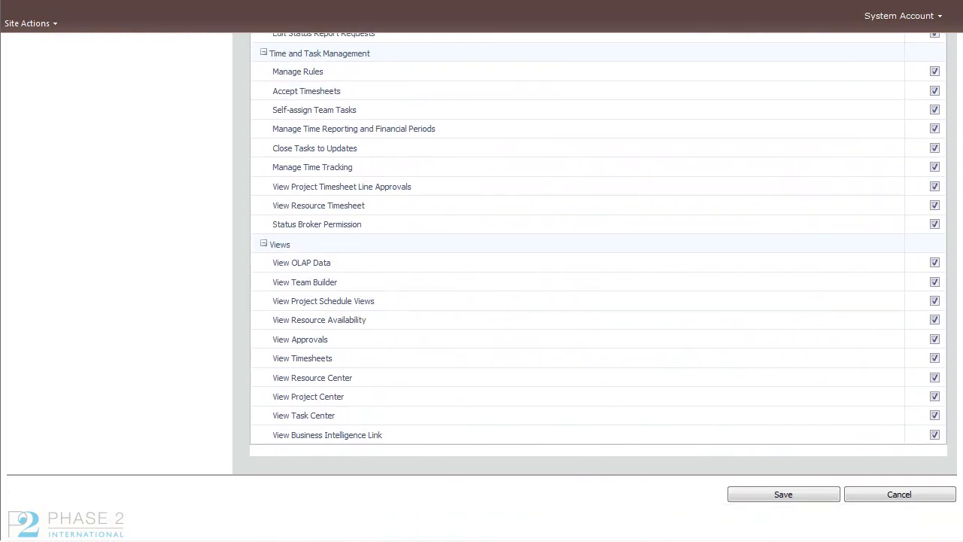
left_click(939, 502)
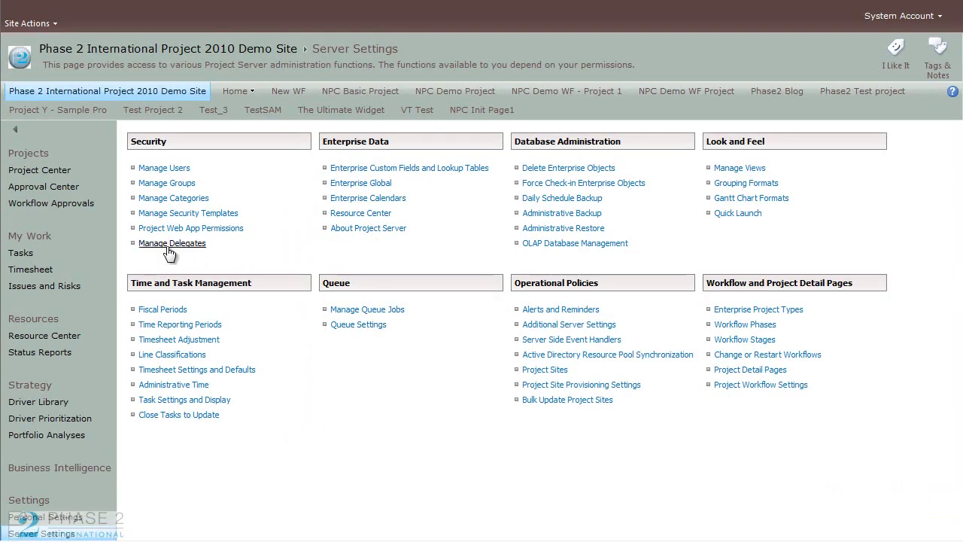
left_click(170, 244)
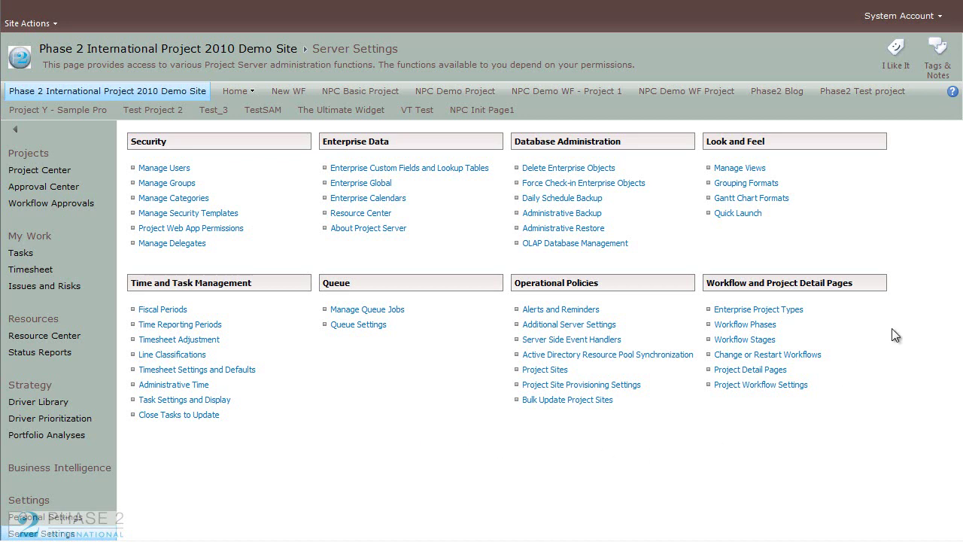
scroll(482, 286, "down", 2)
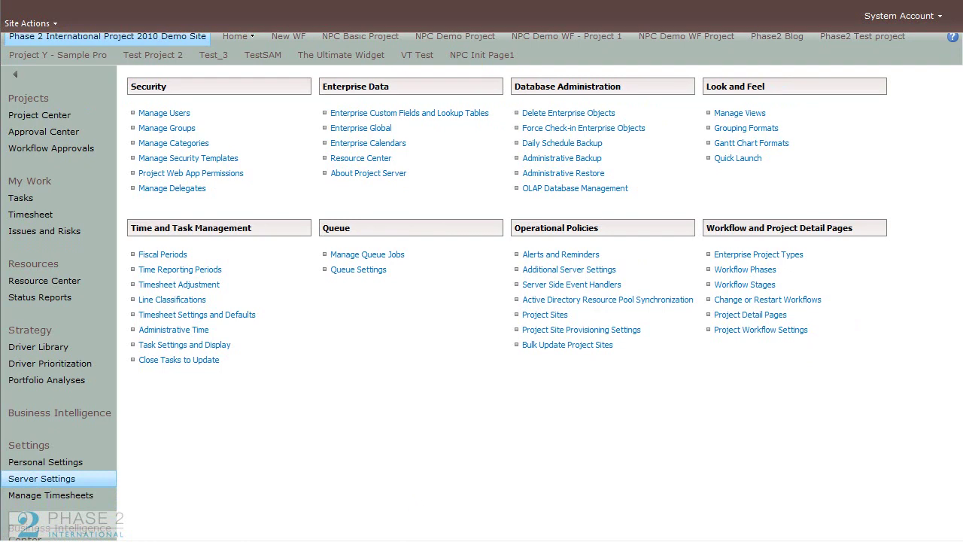
scroll(305, 460, "up", 2)
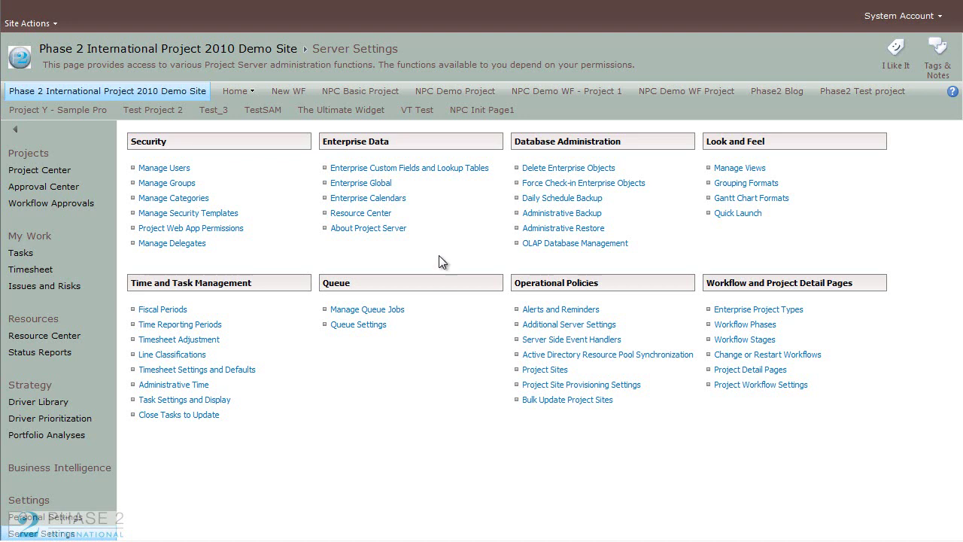
Step: Go to Enterprise Custom Fields and Lookup Tables and open the RBS lookup table
left_click(433, 172)
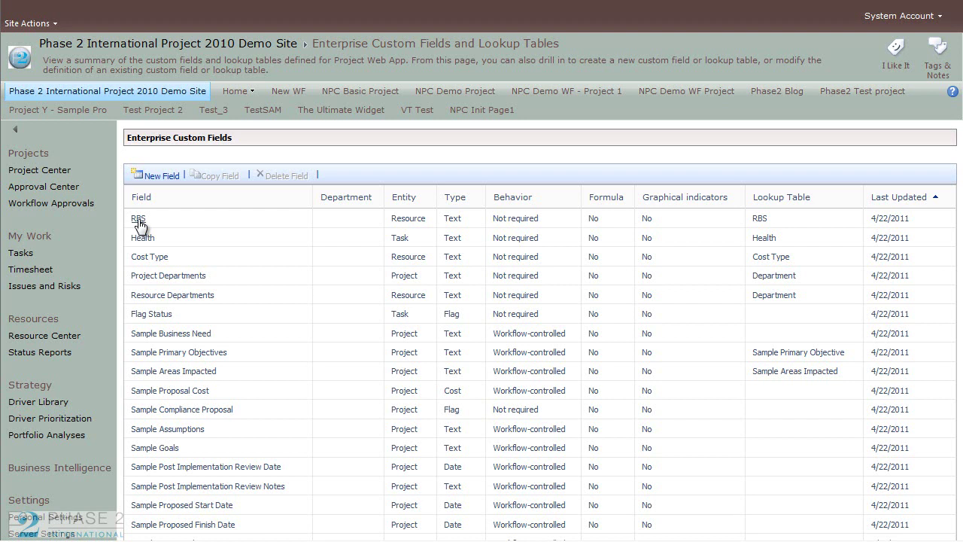
scroll(959, 212, "down", 1)
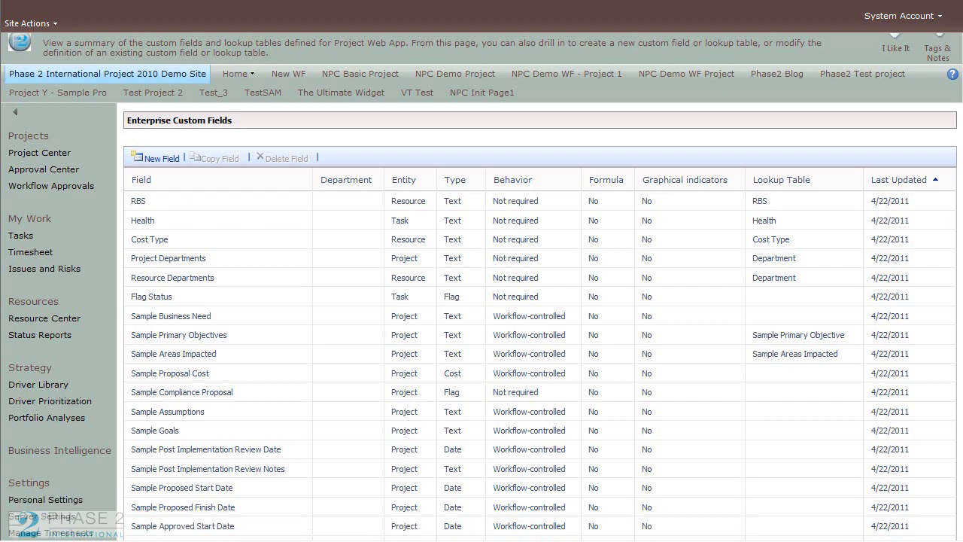
scroll(958, 472, "down", 10)
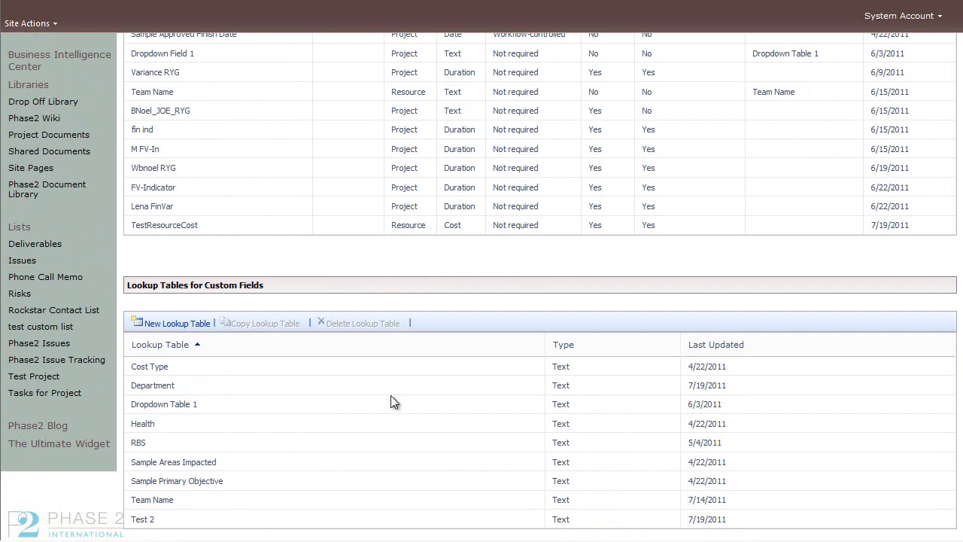
left_click(141, 446)
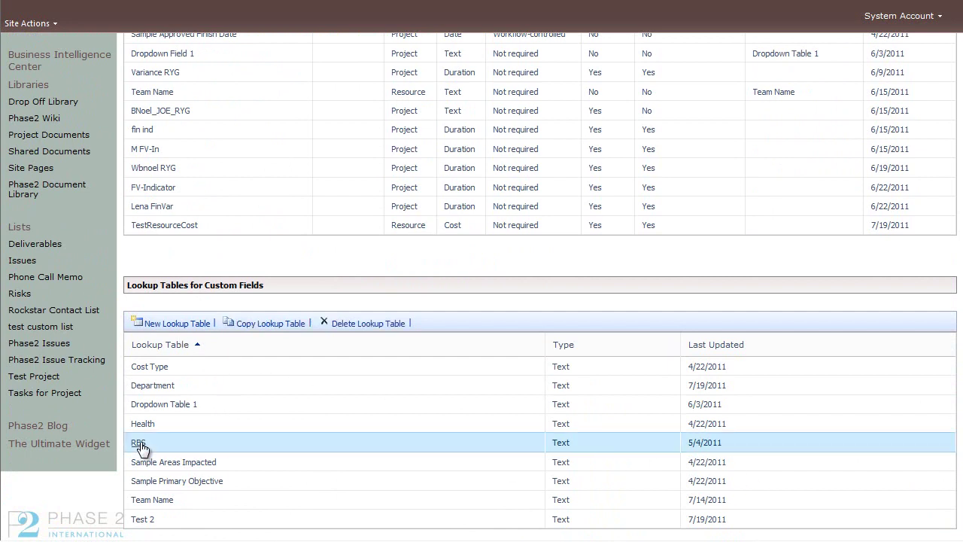
left_click(140, 445)
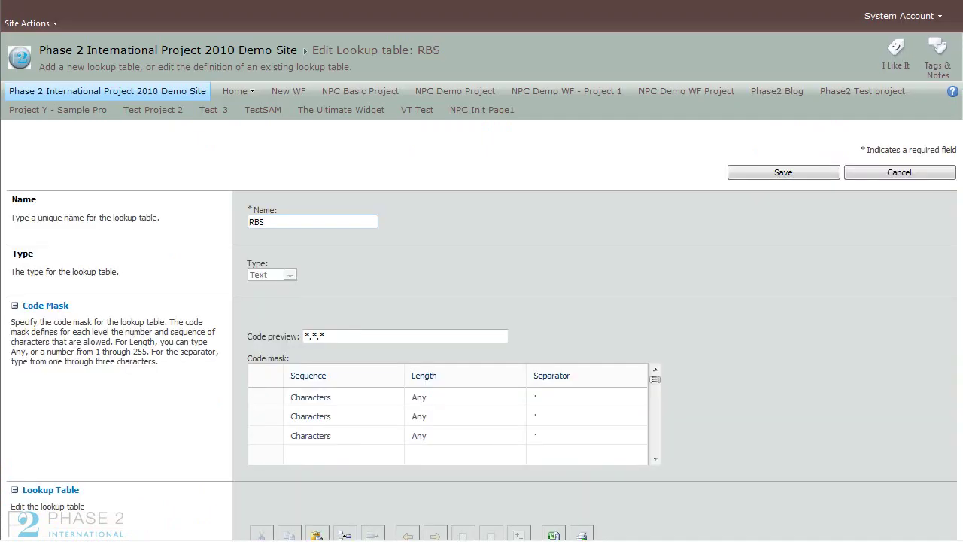
Step: Inspect the RBS levels Executives, Managers and Engineers, then cancel without changes
scroll(961, 376, "down", 5)
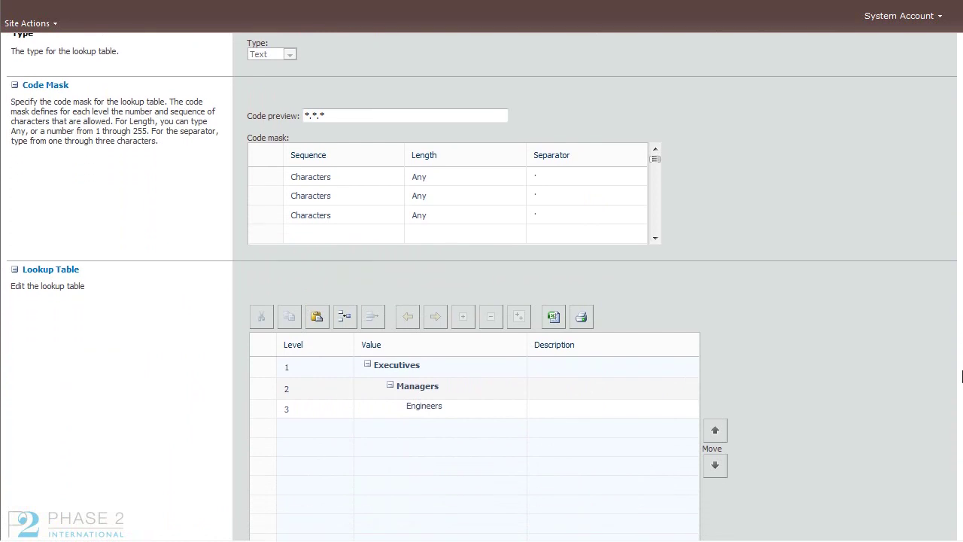
scroll(961, 376, "down", 3)
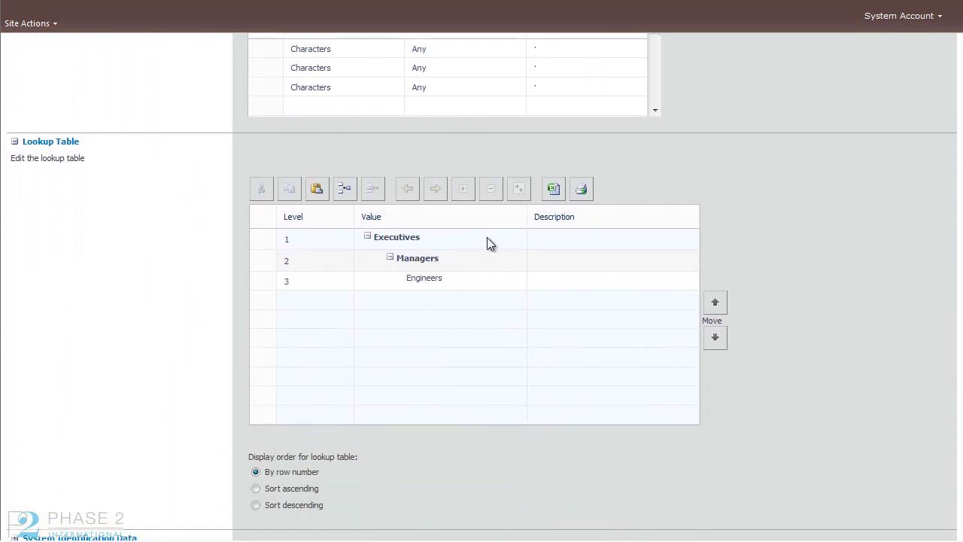
left_click(445, 241)
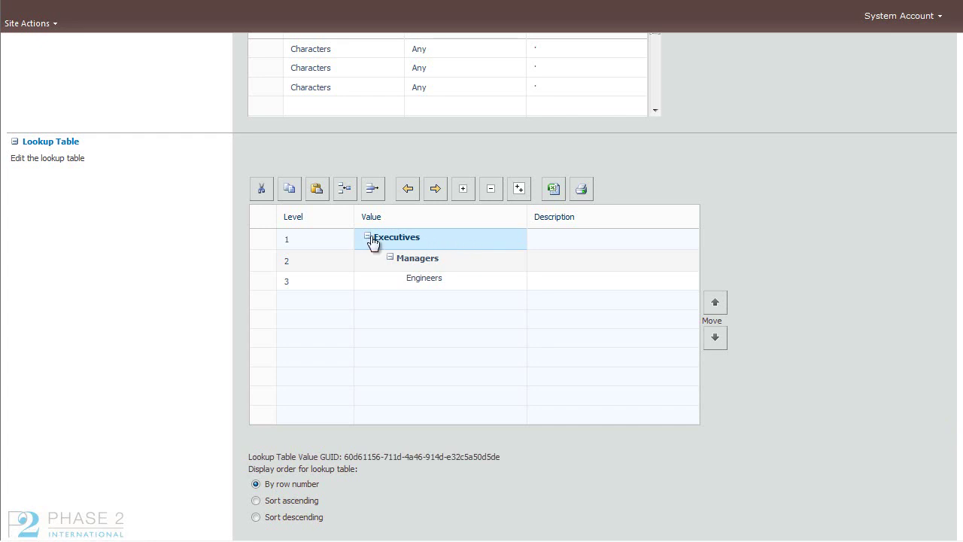
left_click(467, 263)
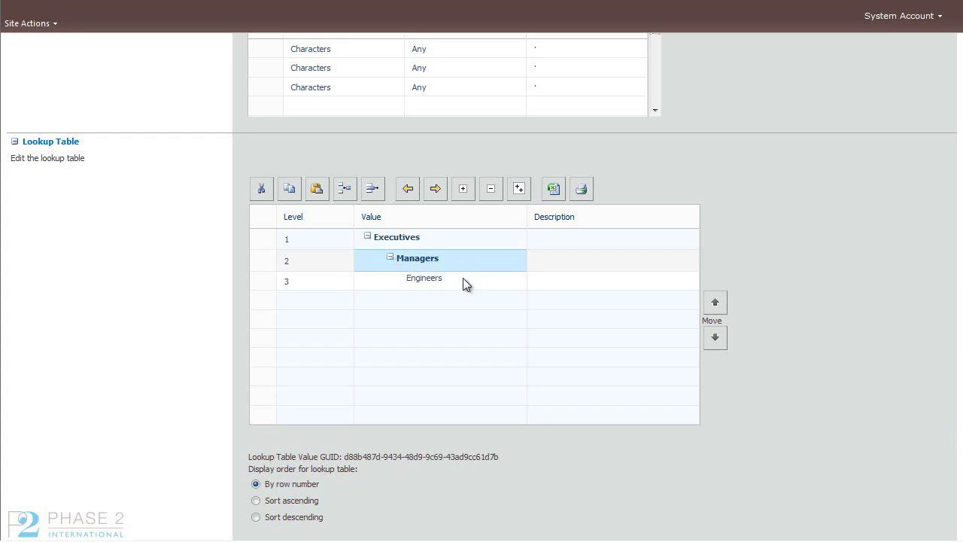
left_click(461, 284)
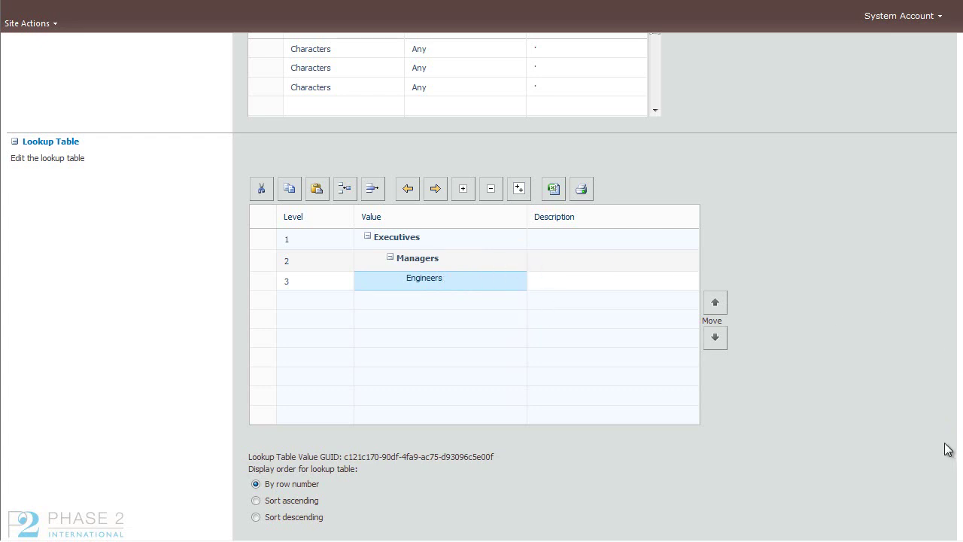
scroll(481, 286, "up", 5)
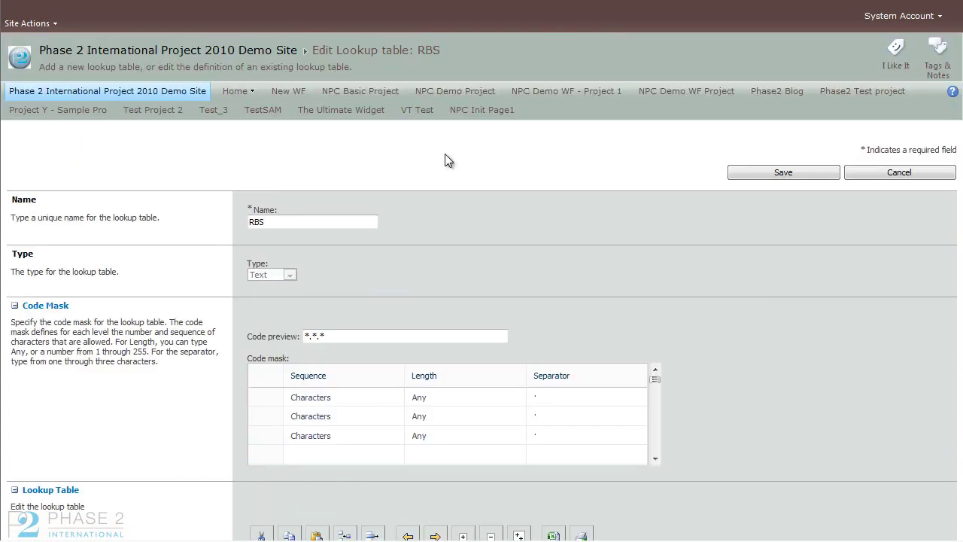
left_click(873, 174)
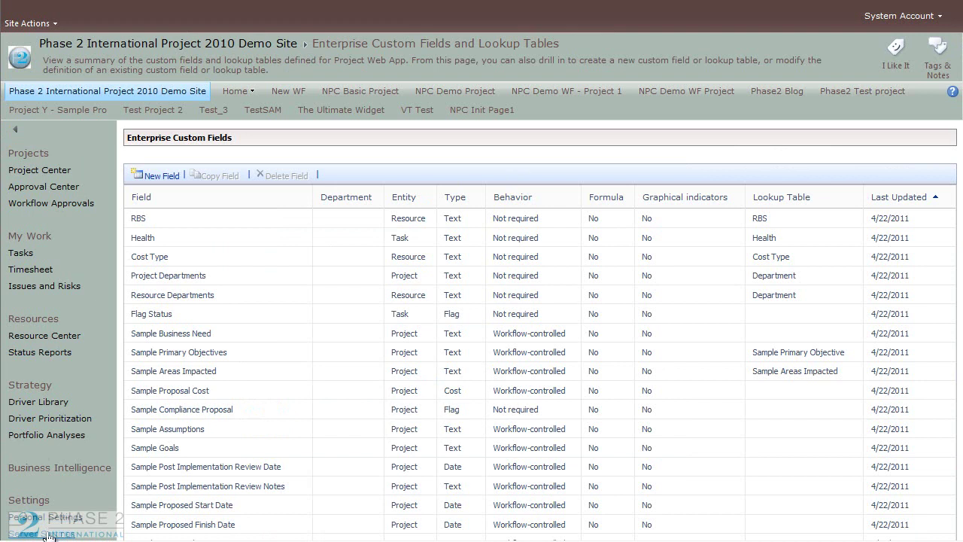
Step: In Manage Users, set the first user's RBS to Executives.Managers.Engineers and save
left_click(105, 532)
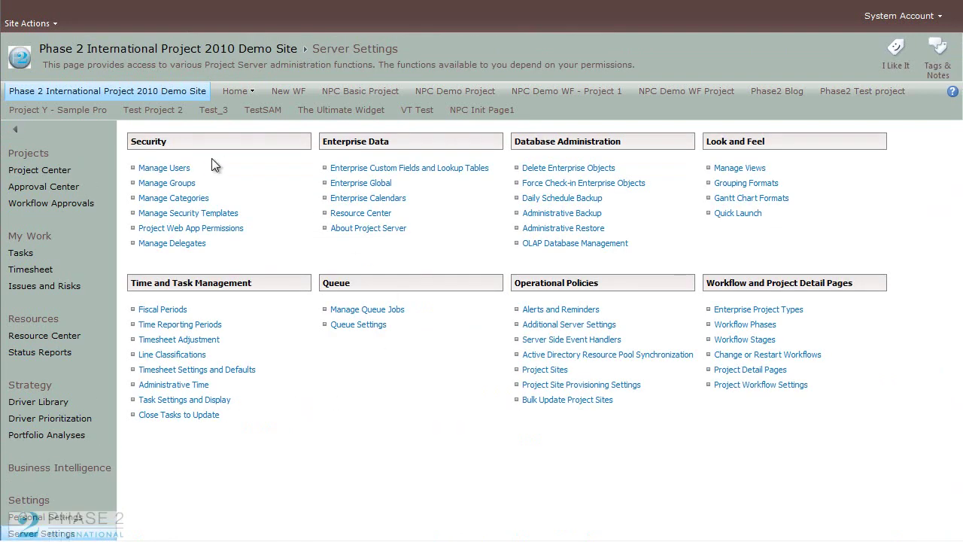
left_click(182, 168)
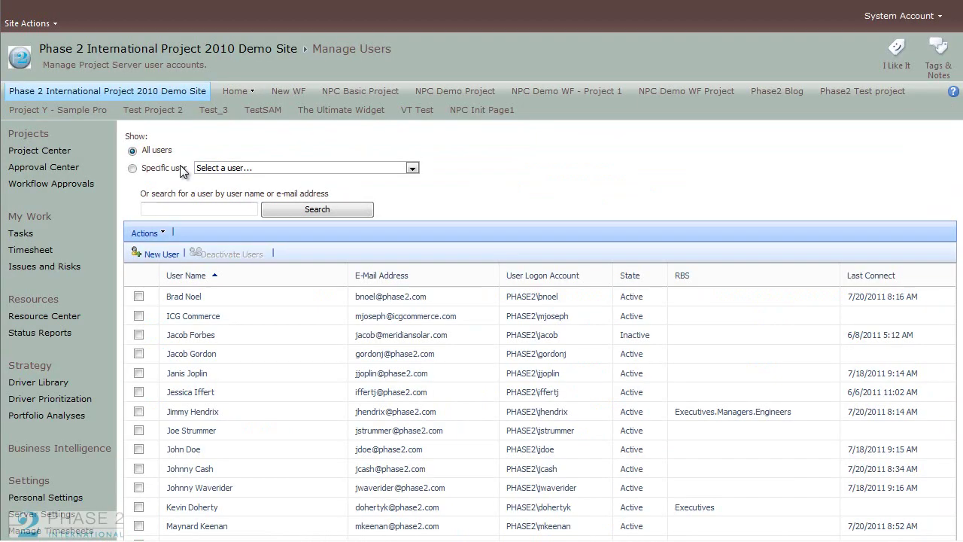
left_click(185, 296)
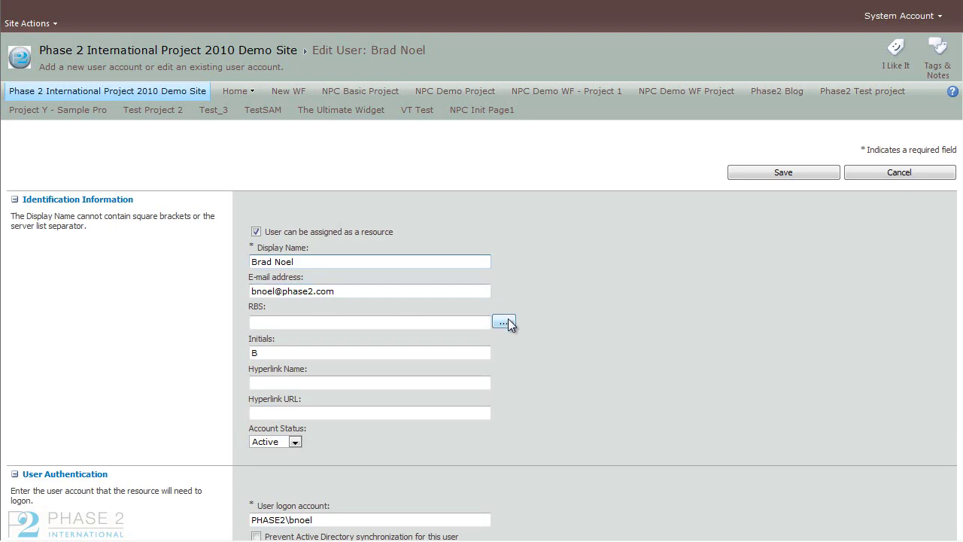
left_click(503, 322)
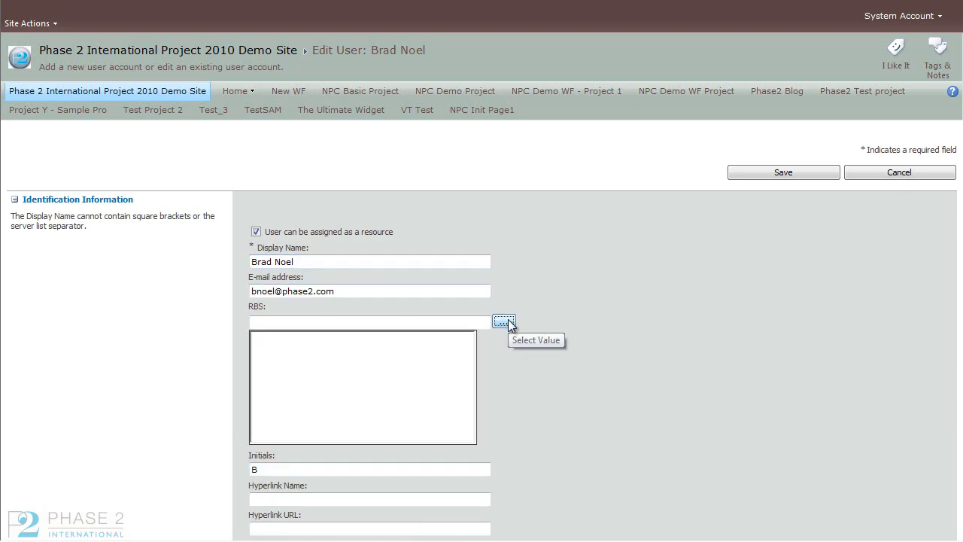
left_click(262, 340)
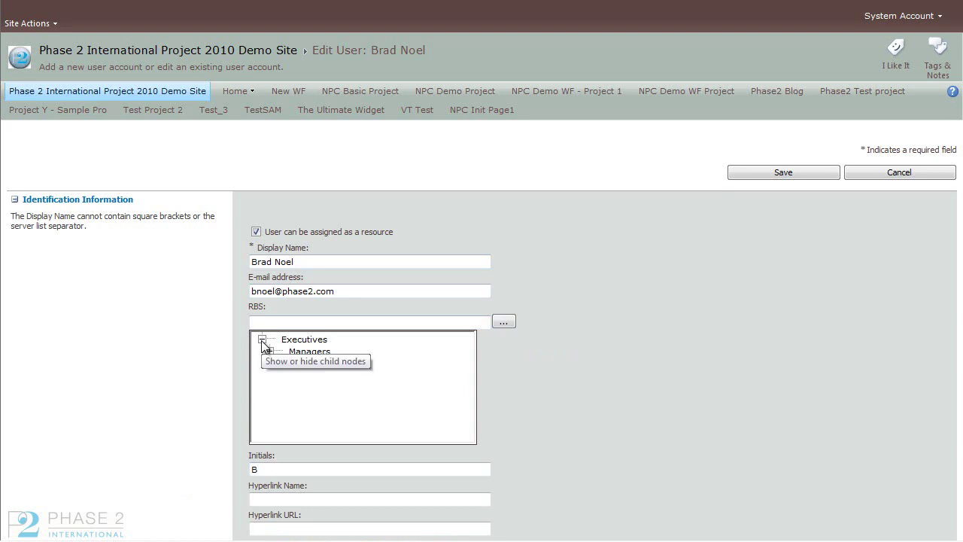
left_click(269, 351)
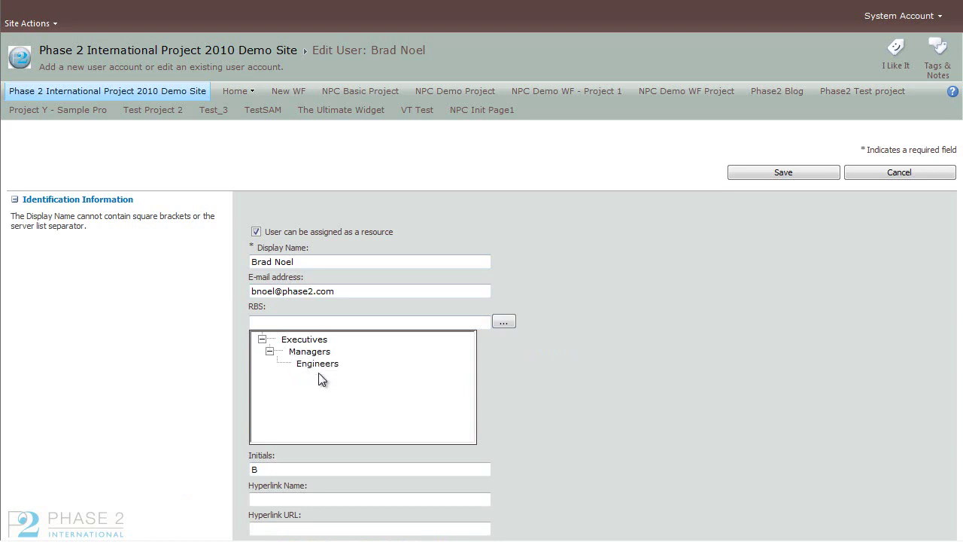
left_click(319, 364)
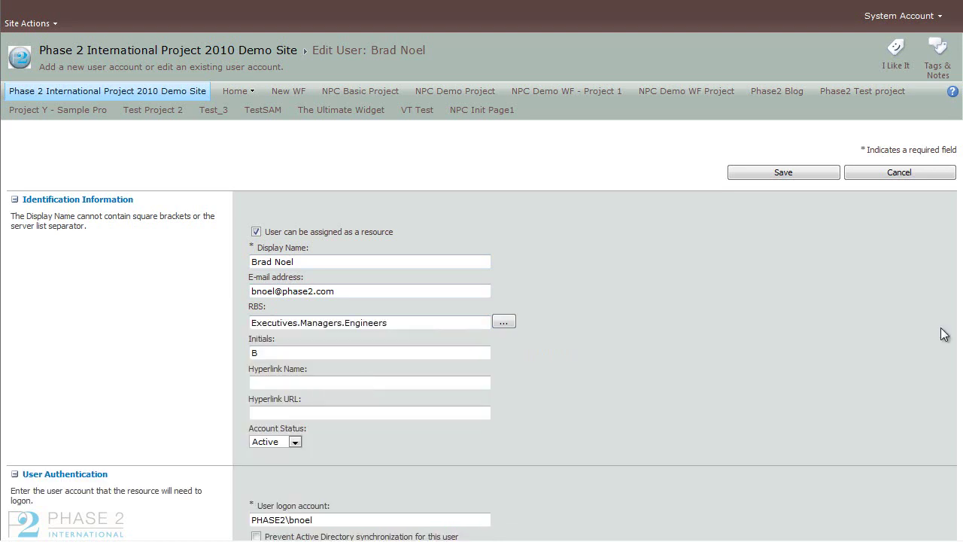
left_click(826, 174)
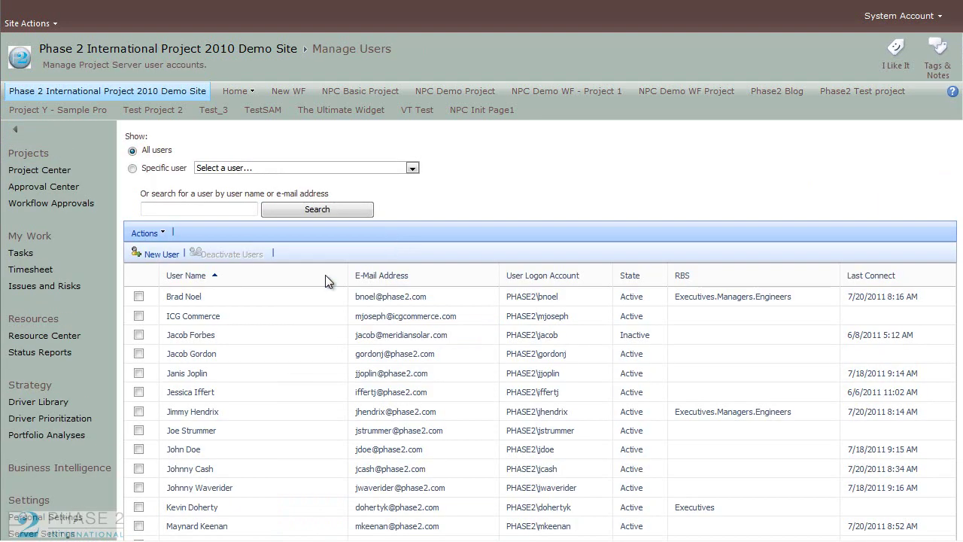
Step: Set the fifth listed user's RBS to Executives.Managers and save
left_click(198, 373)
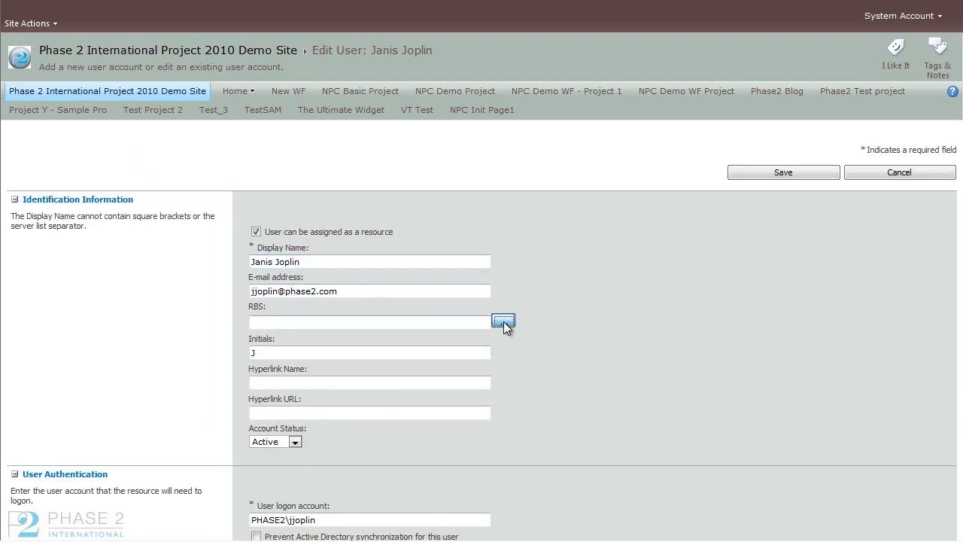
left_click(504, 321)
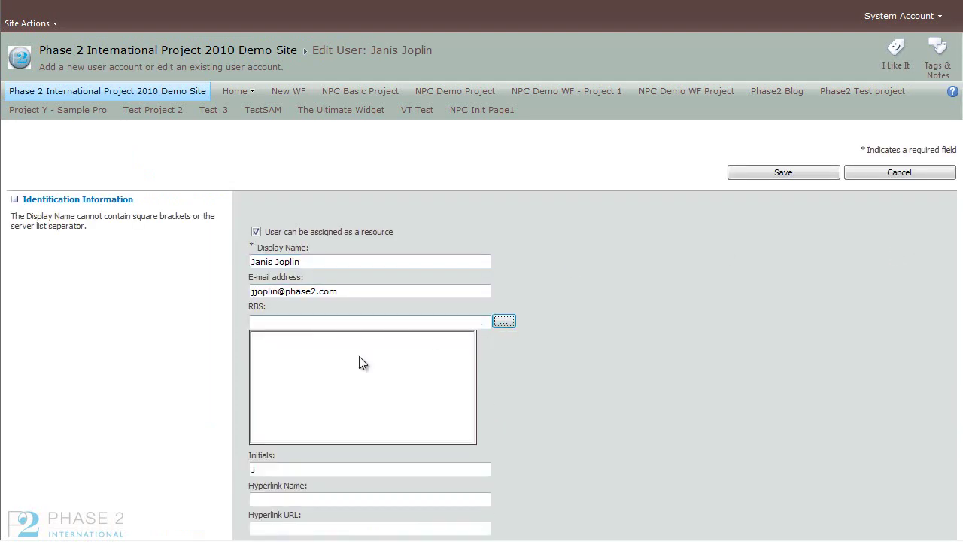
left_click(262, 339)
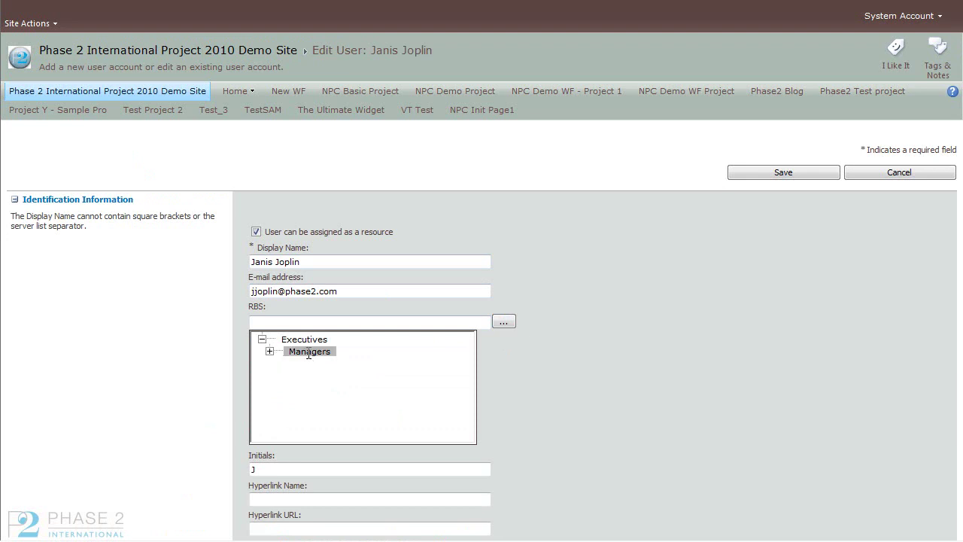
left_click(308, 351)
left_click(758, 176)
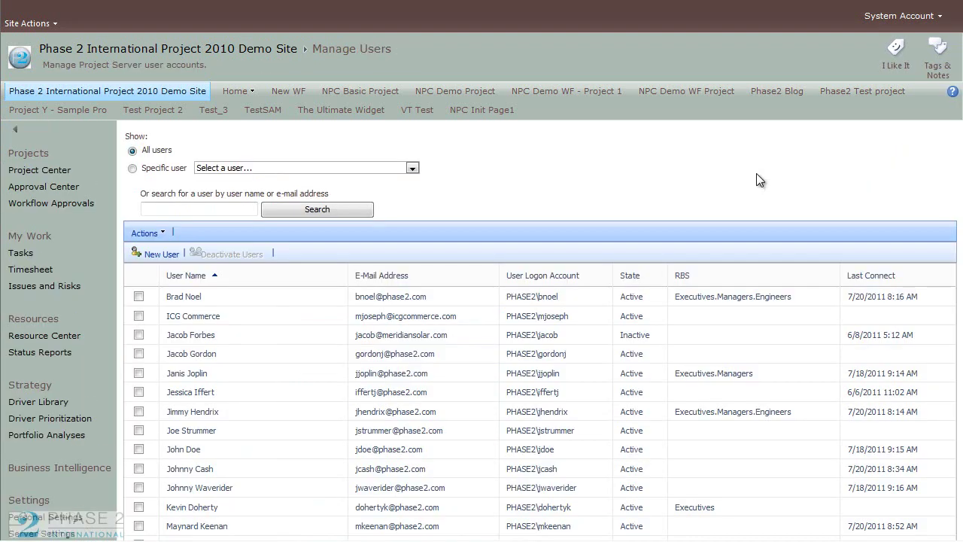
Step: Open the seventh user, inspect their Executives.Managers.Engineers RBS value, and cancel without saving
left_click(196, 415)
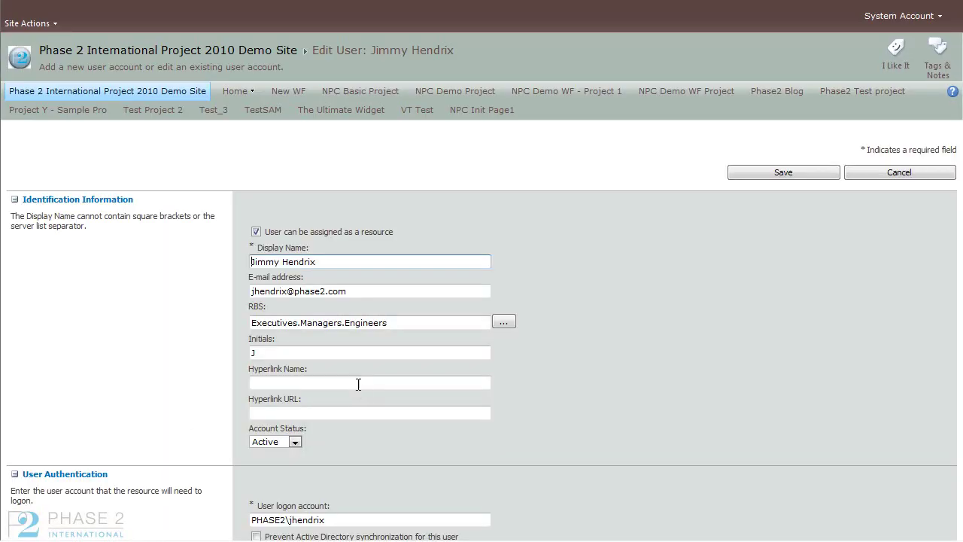
left_click(408, 322)
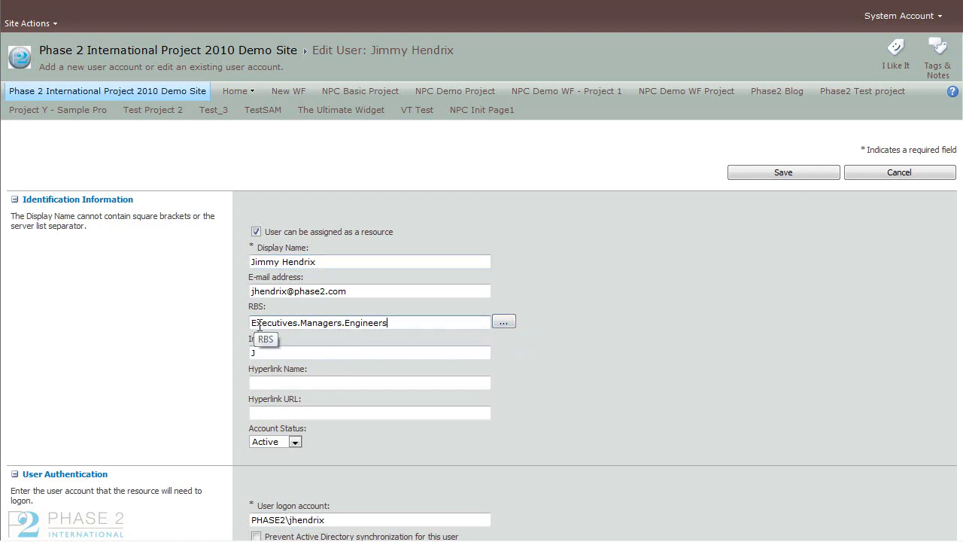
double_click(298, 321)
left_click(298, 321)
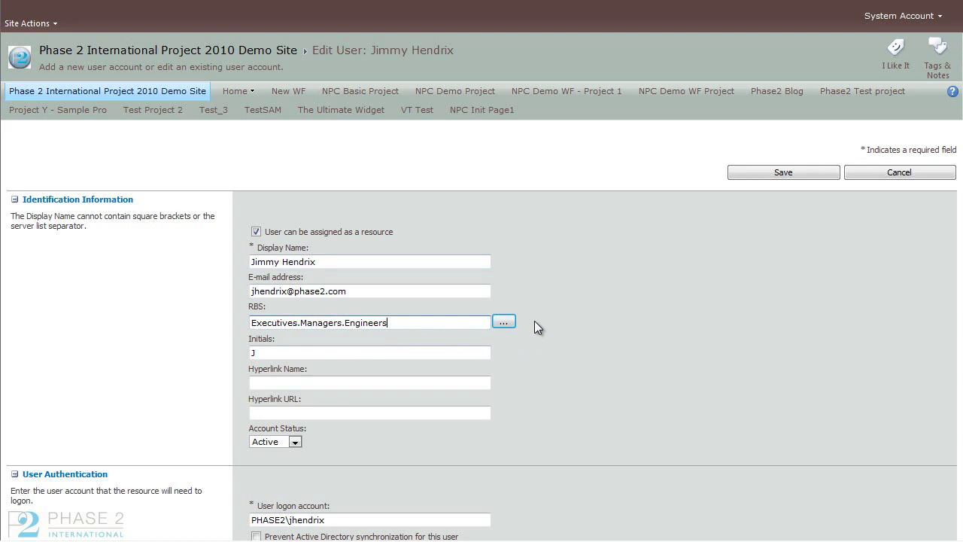
left_click(419, 325)
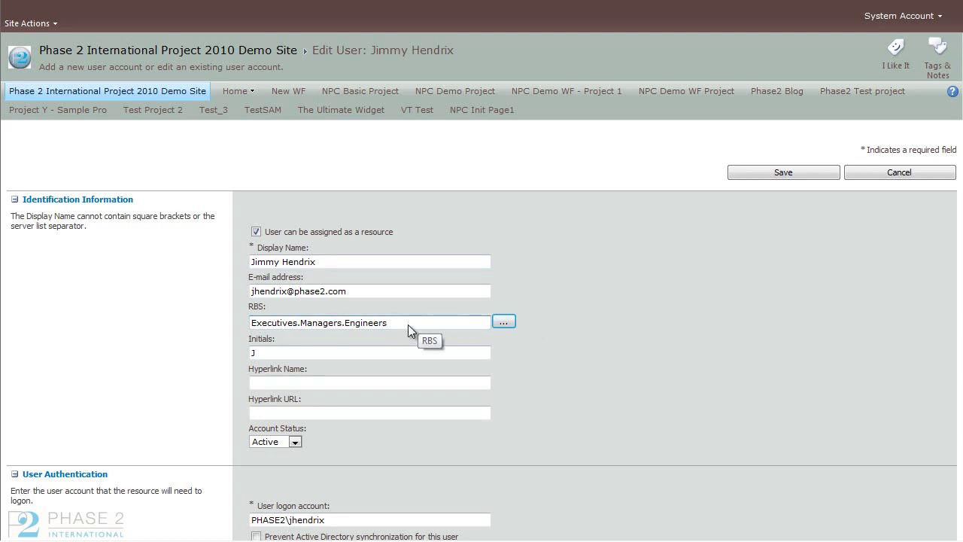
left_click(876, 175)
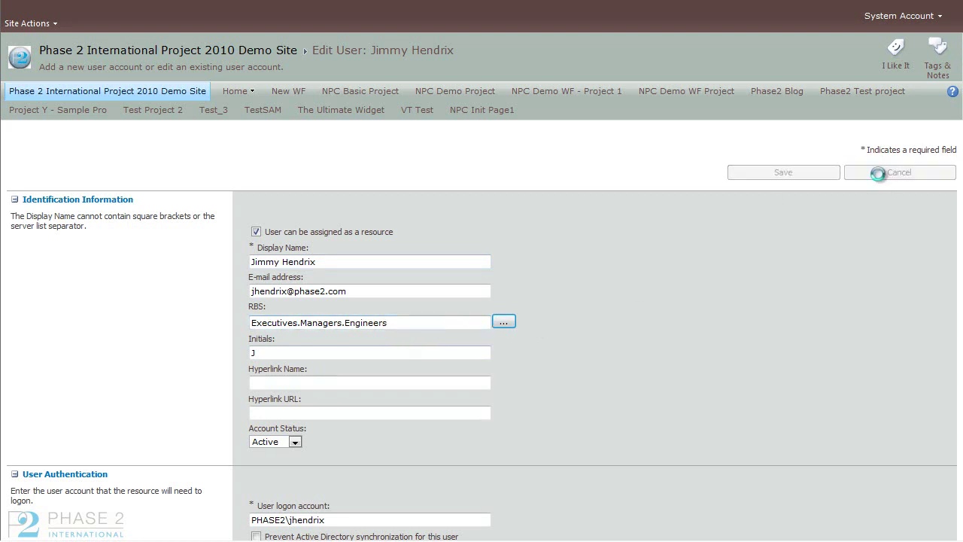